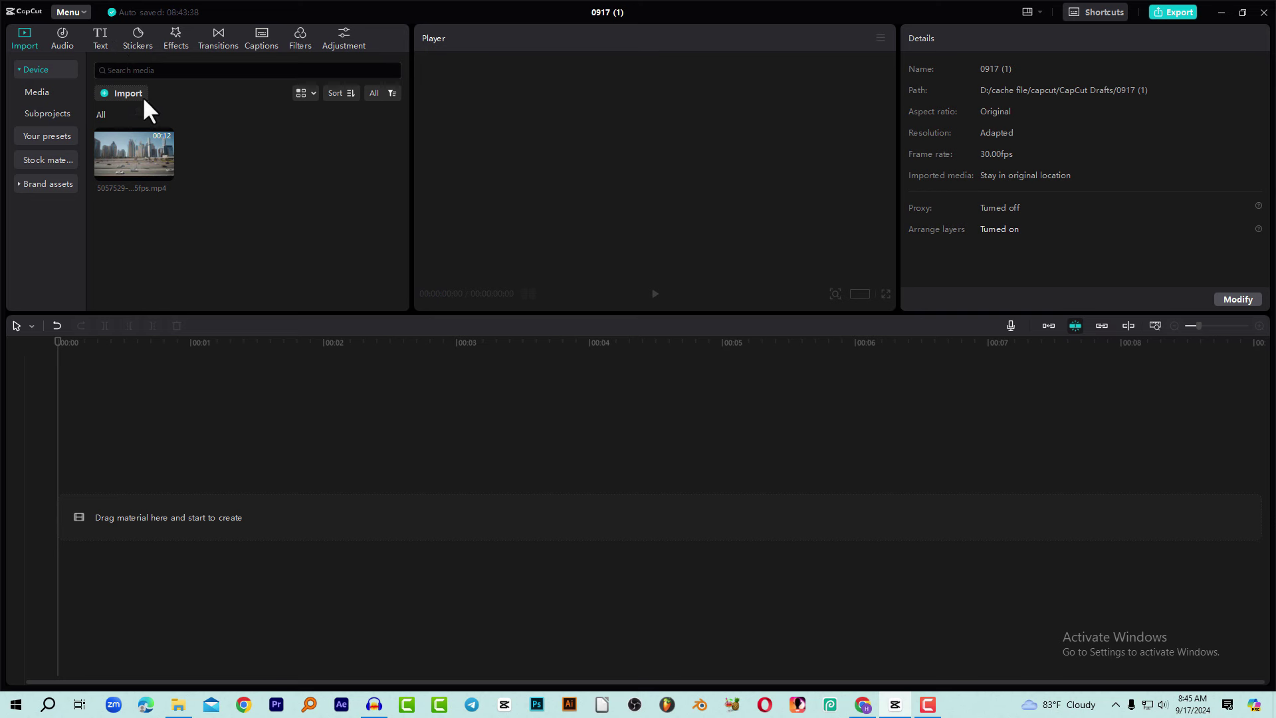
# - Add a default text clip at the start of the timeline and scrub through its length
pyautogui.click(104, 41)
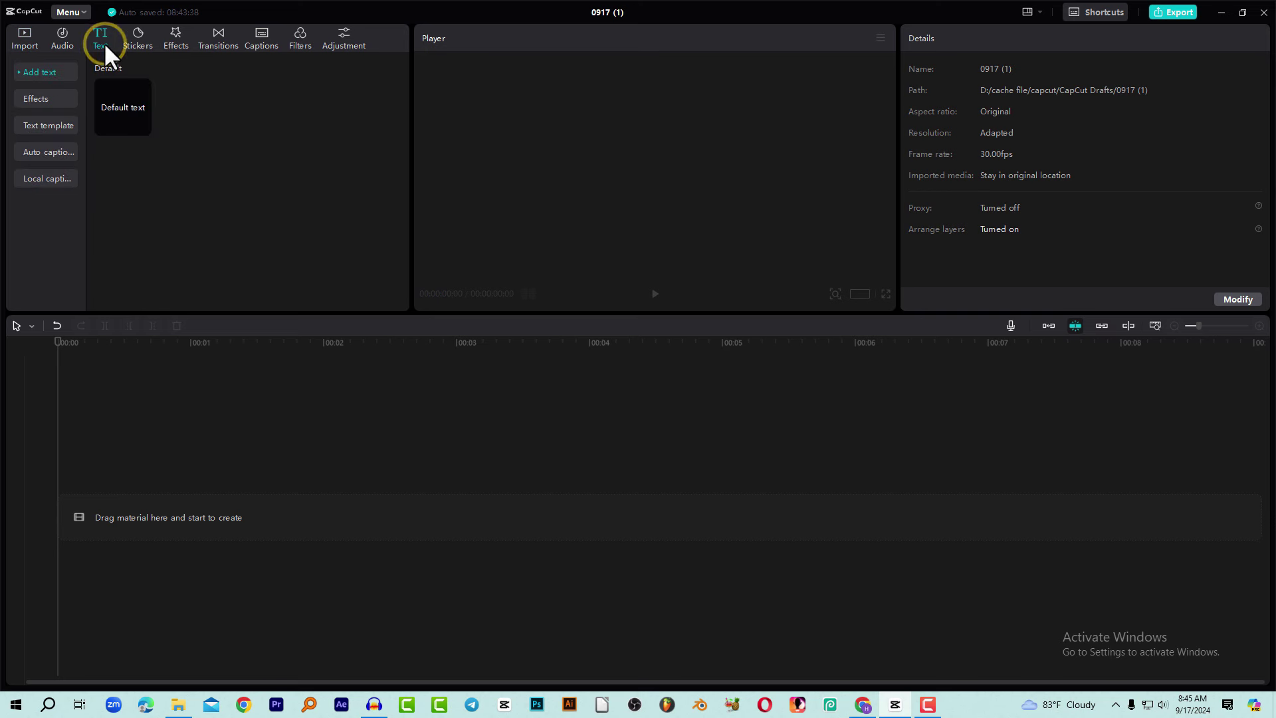
pyautogui.click(143, 126)
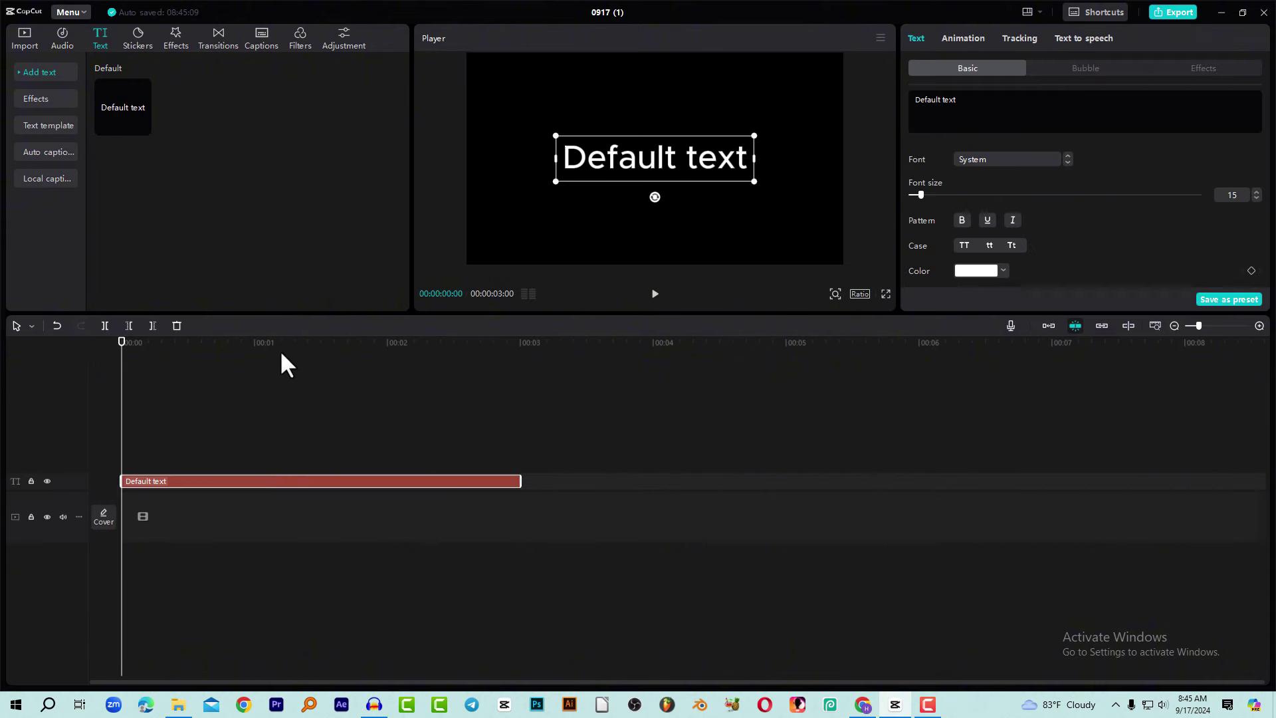
pyautogui.moveTo(137, 343); pyautogui.dragTo(516, 464)
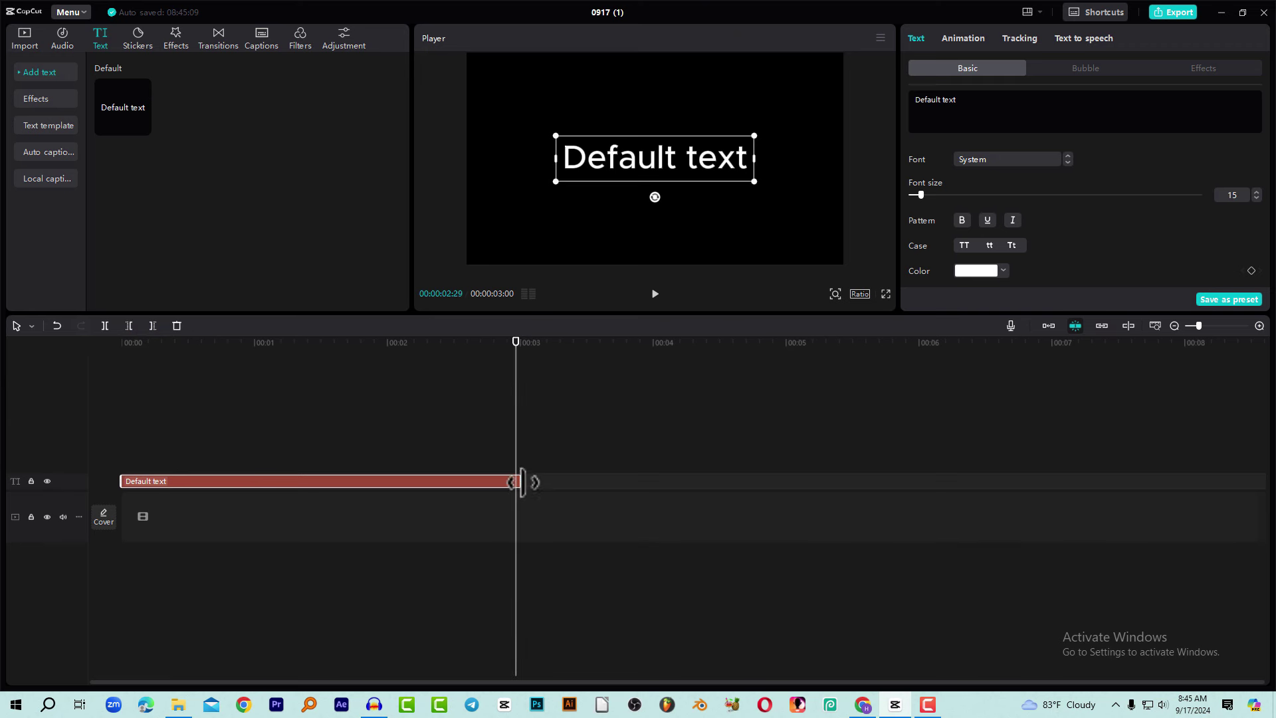
pyautogui.moveTo(182, 345); pyautogui.dragTo(258, 362)
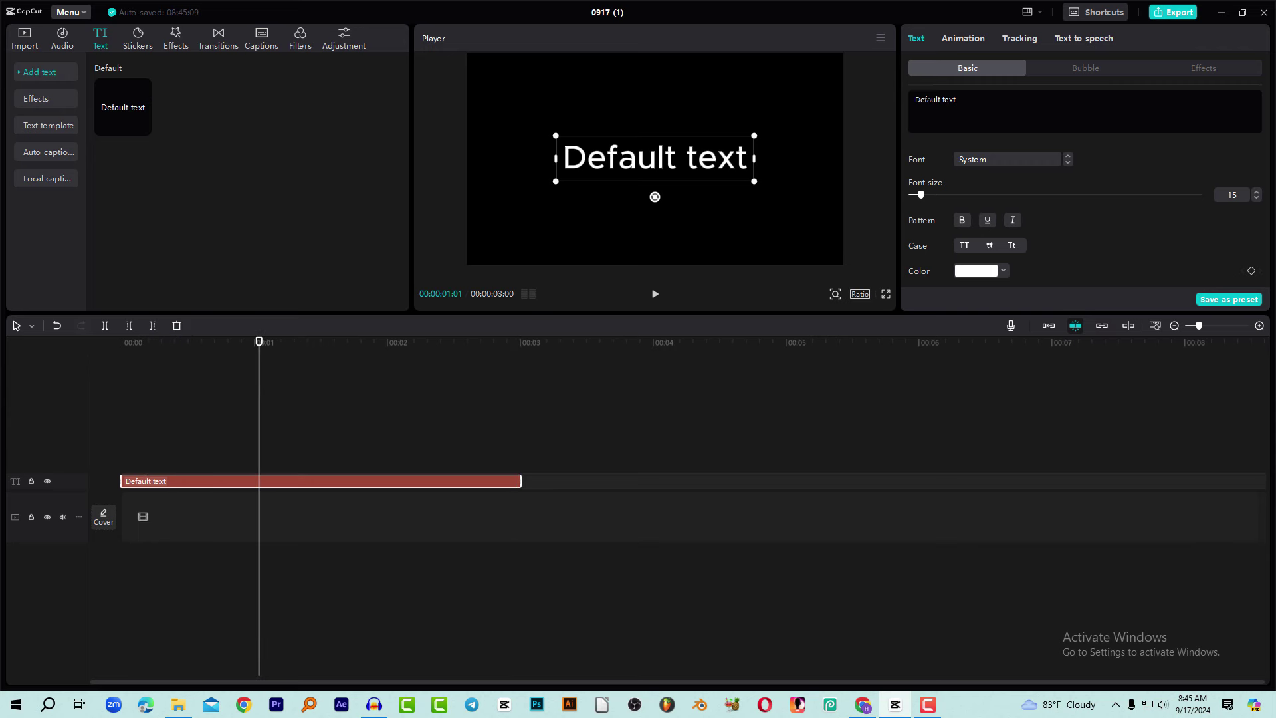
# - Replace the text clip's default wording with DUBAI
pyautogui.click(979, 105)
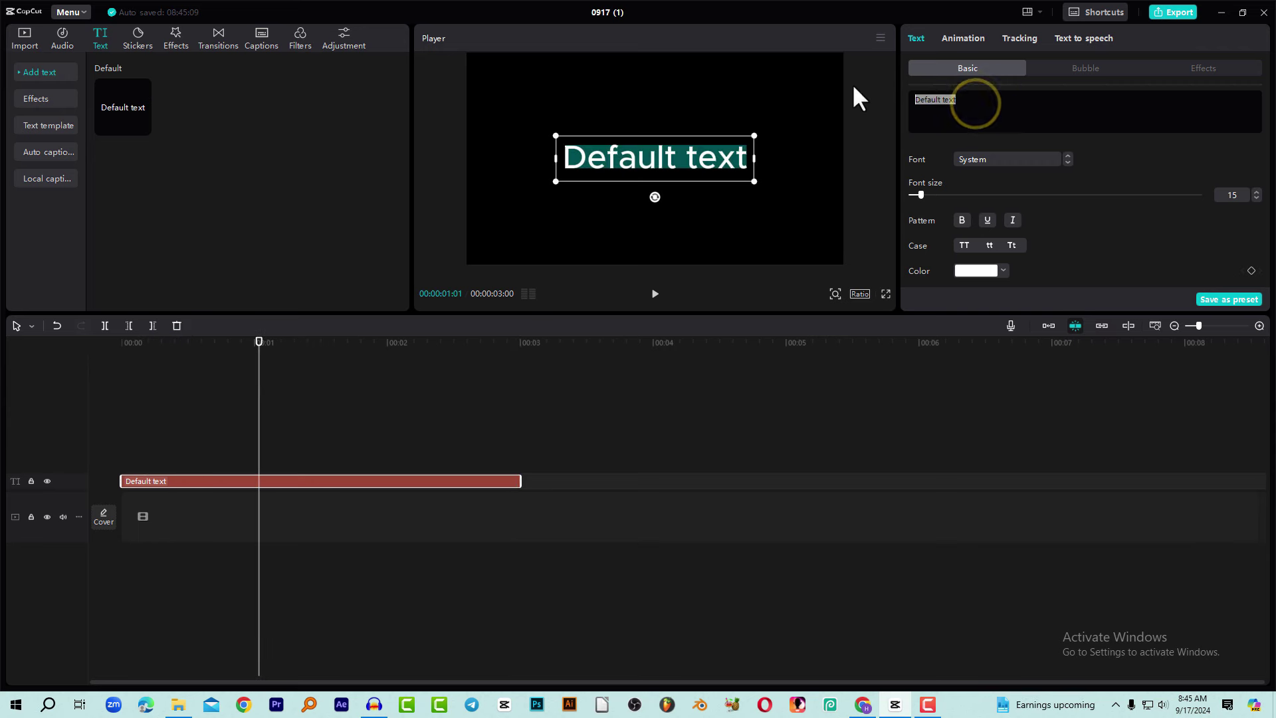
pyautogui.write('DUBAI')
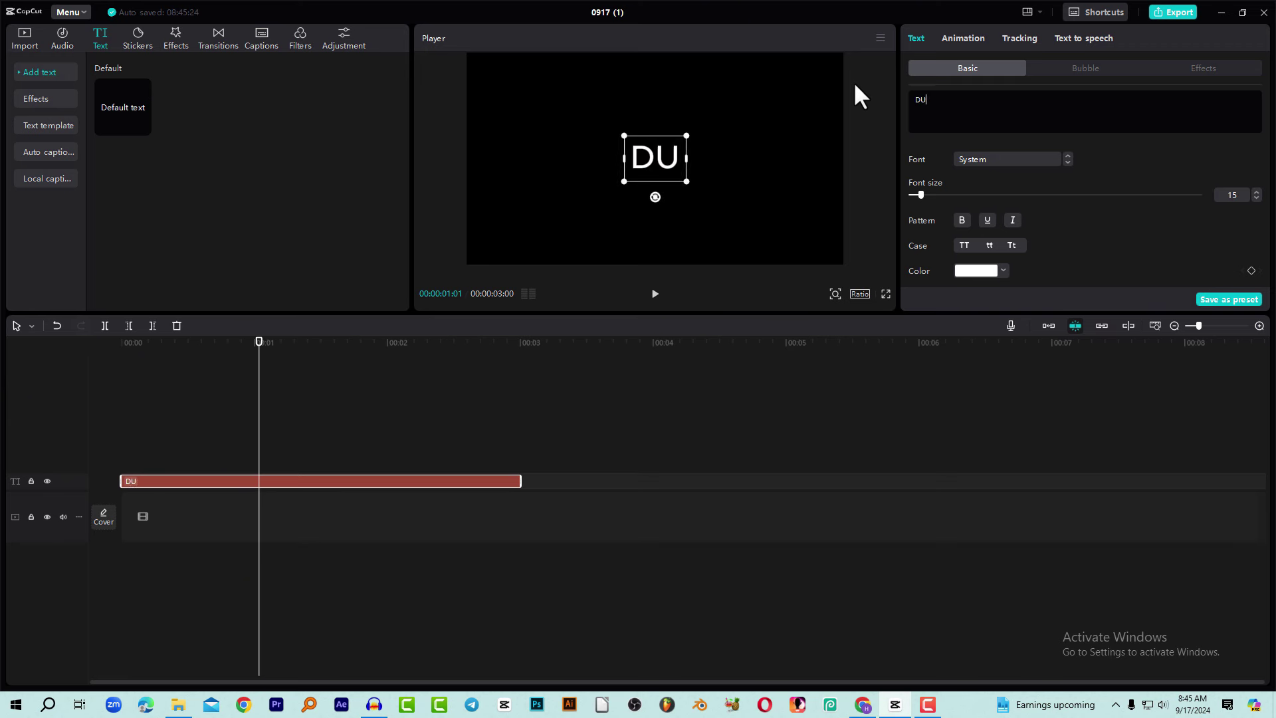
pyautogui.click(1216, 147)
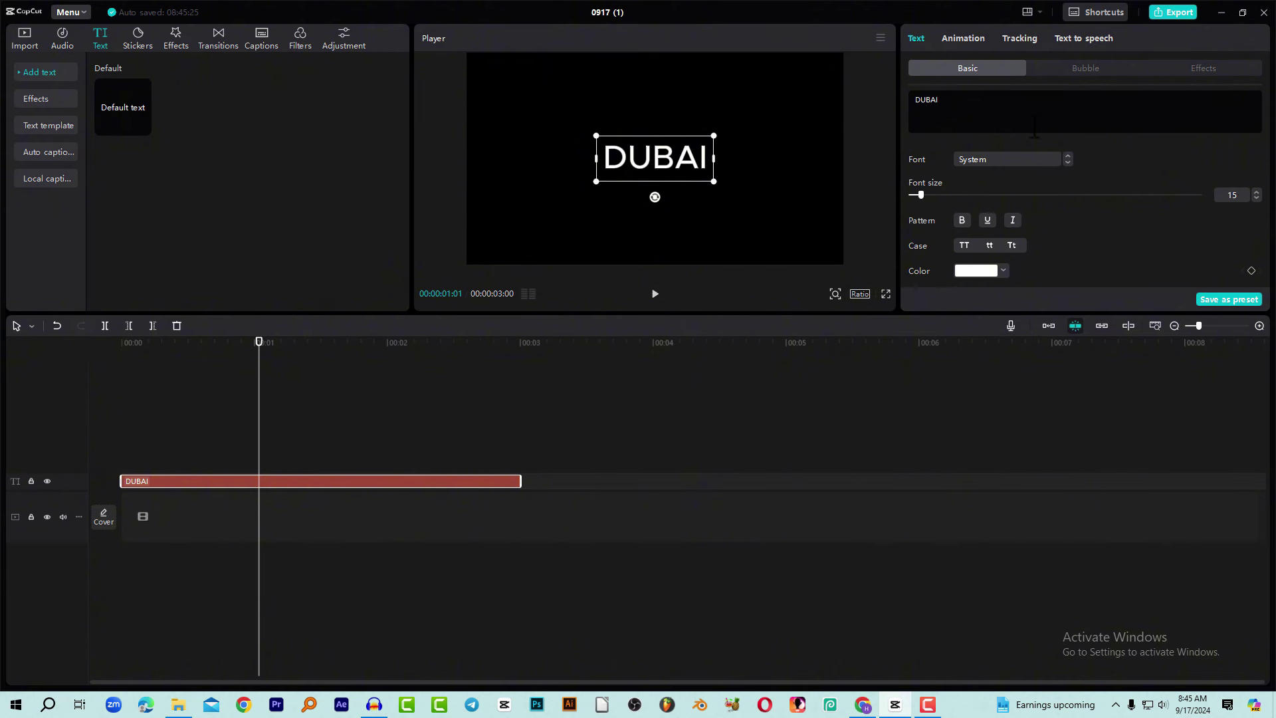
pyautogui.click(1141, 174)
# - Change the DUBAI text's font to BowlbyOneSC-Regular and enlarge the text in the preview to about 180% scale
pyautogui.click(1001, 160)
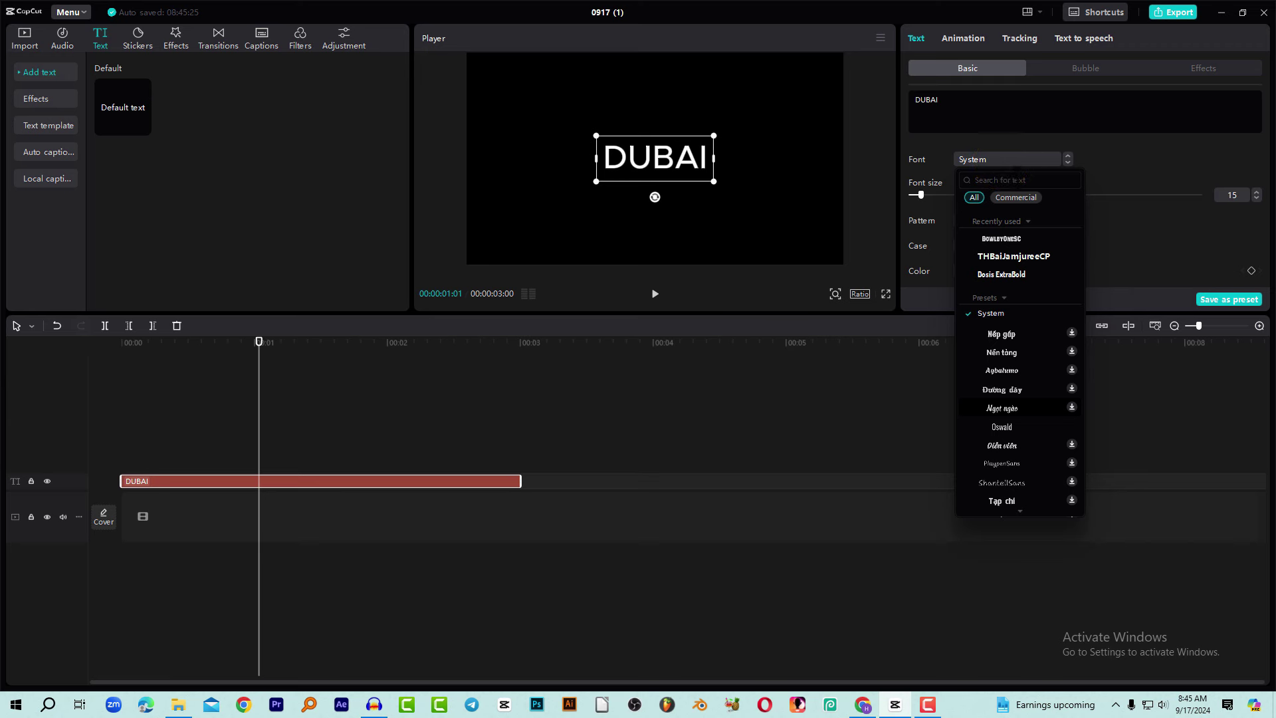
pyautogui.click(1011, 237)
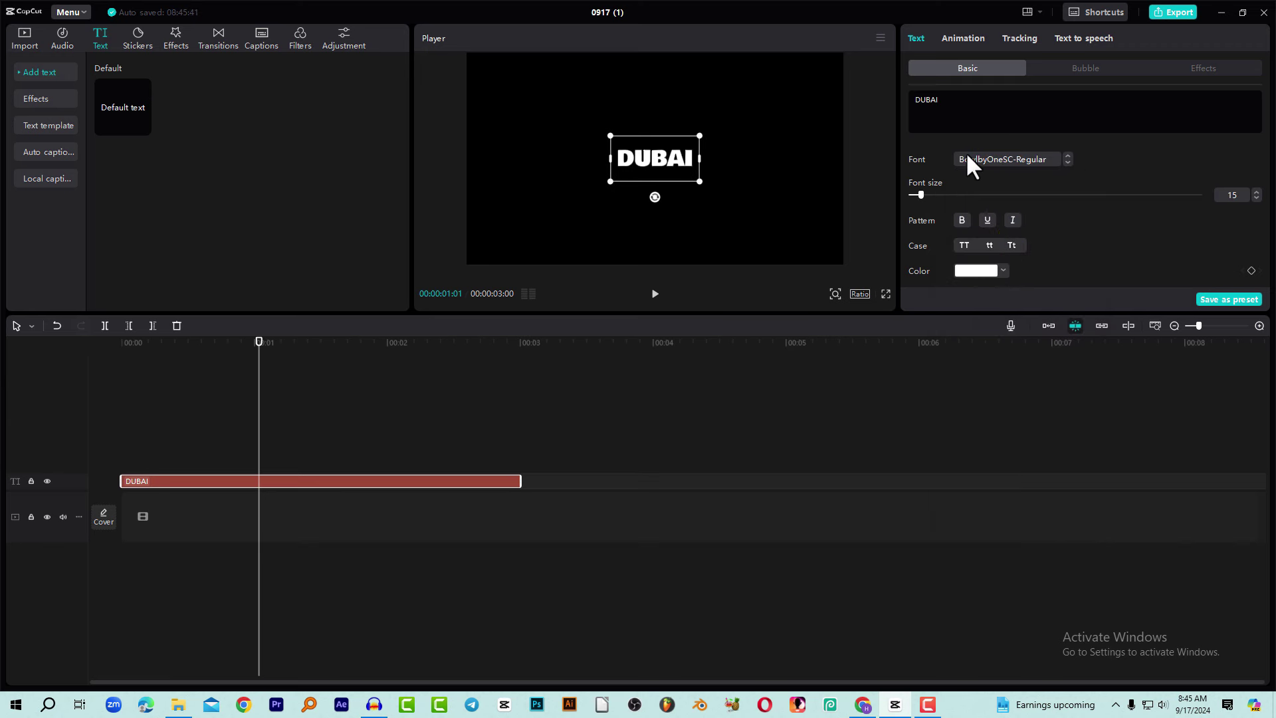
pyautogui.moveTo(699, 181); pyautogui.dragTo(748, 214)
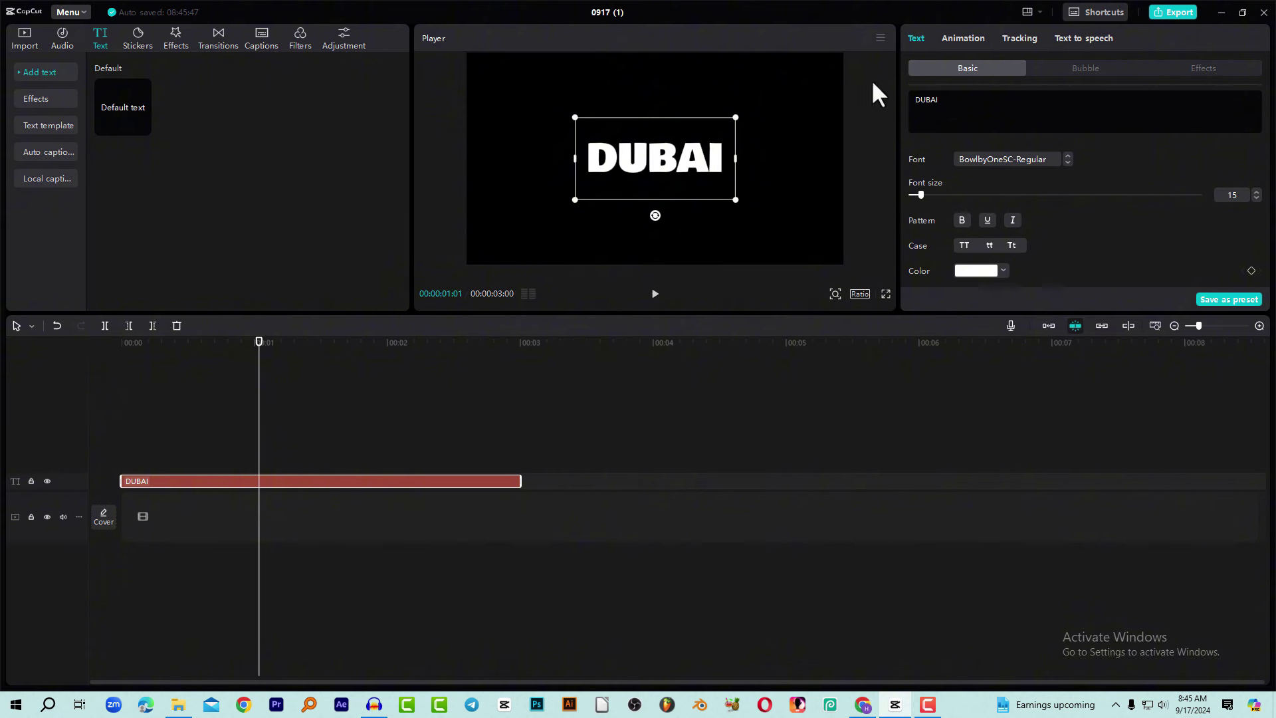
pyautogui.moveTo(245, 345)
pyautogui.mouseDown()
pyautogui.moveTo(79, 345)
pyautogui.moveTo(148, 370)
pyautogui.moveTo(238, 364)
pyautogui.mouseUp()
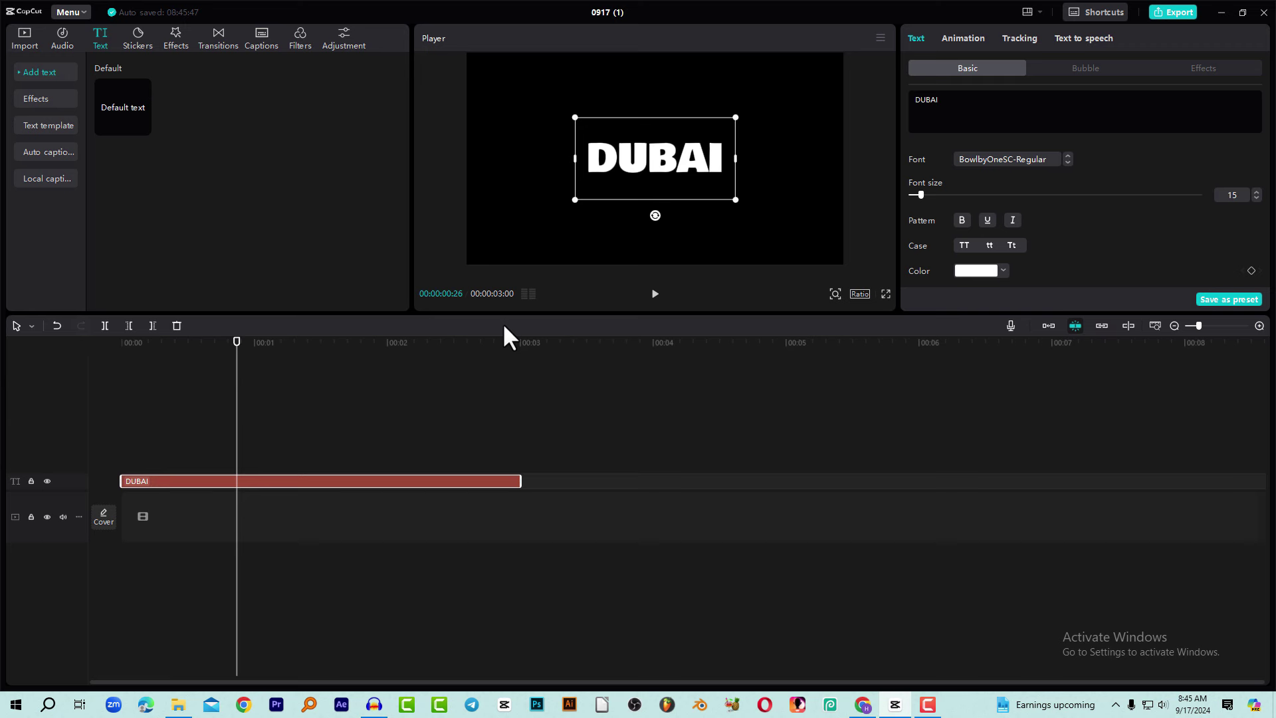
# - Apply the Type 1 entrance animation to the DUBAI text with a duration of 0.6 s
pyautogui.click(965, 38)
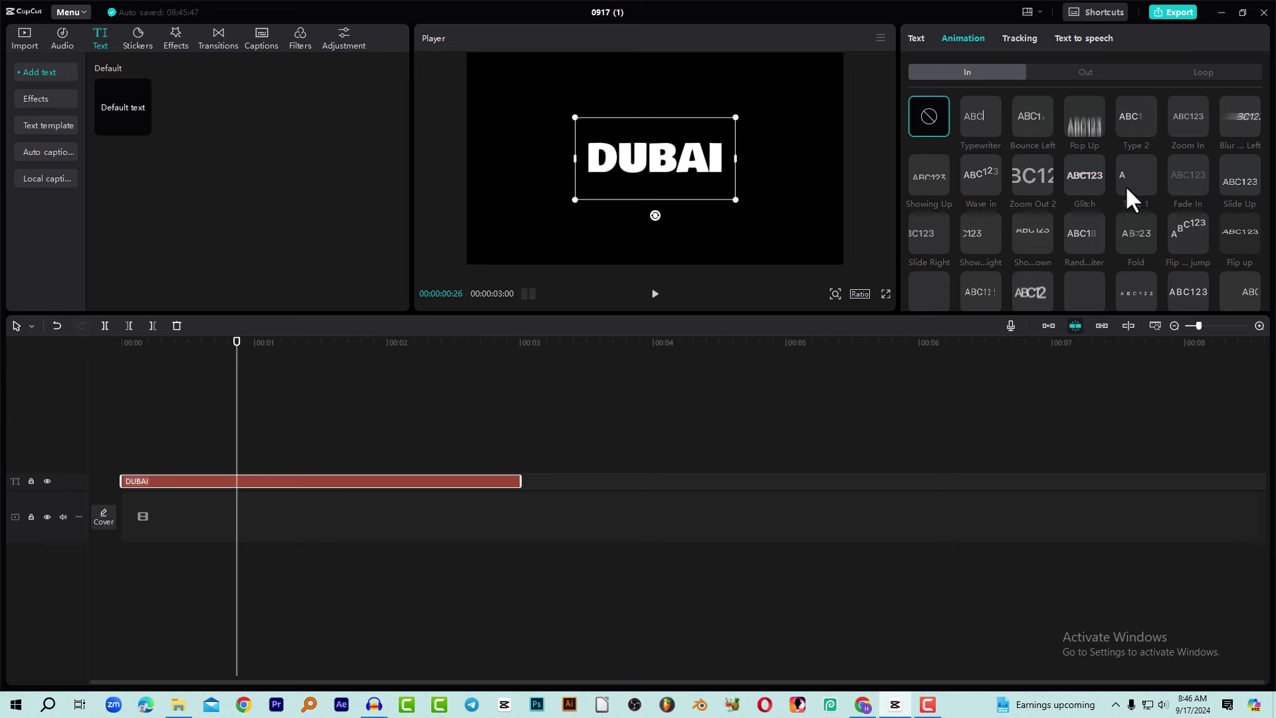
pyautogui.click(1142, 174)
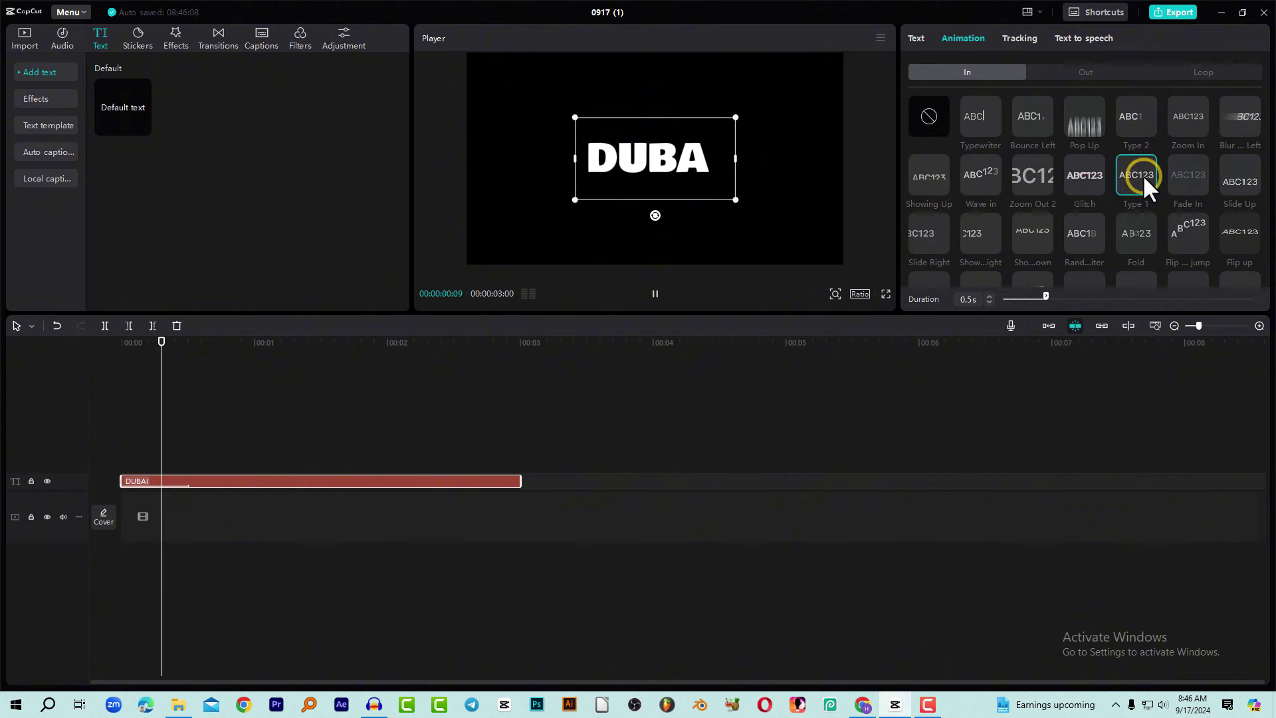
pyautogui.click(152, 343)
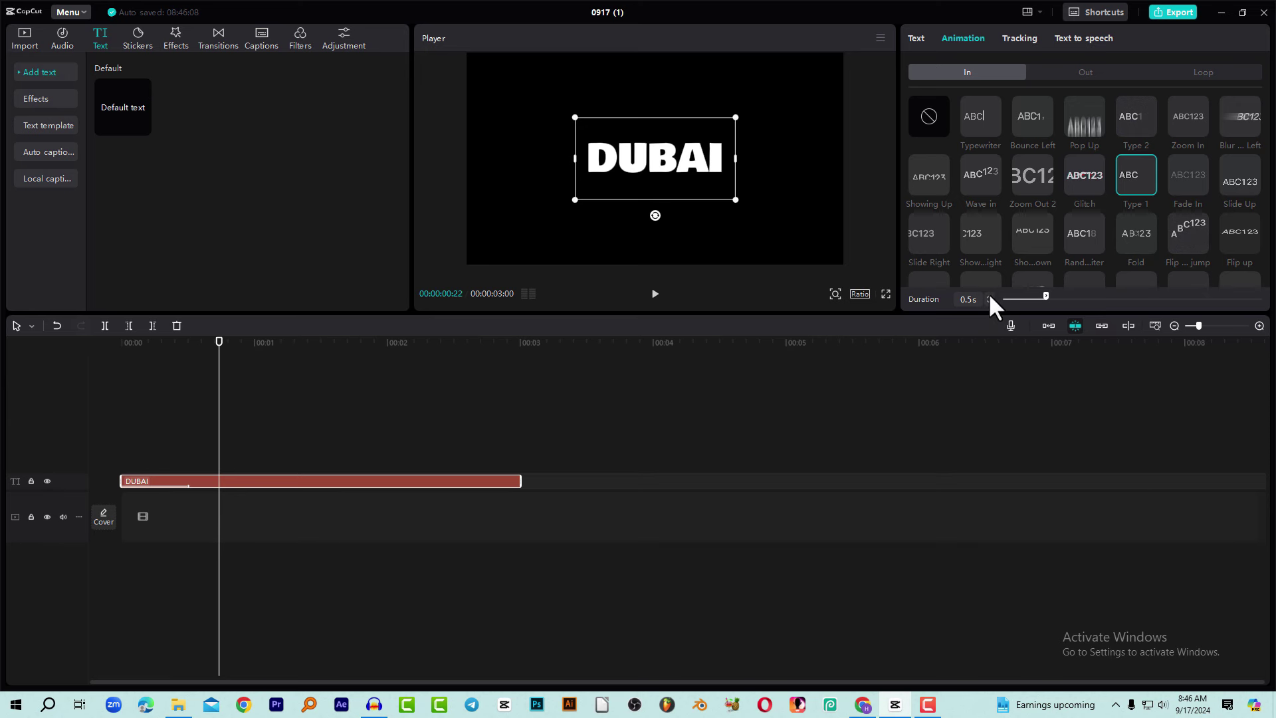
pyautogui.click(989, 296)
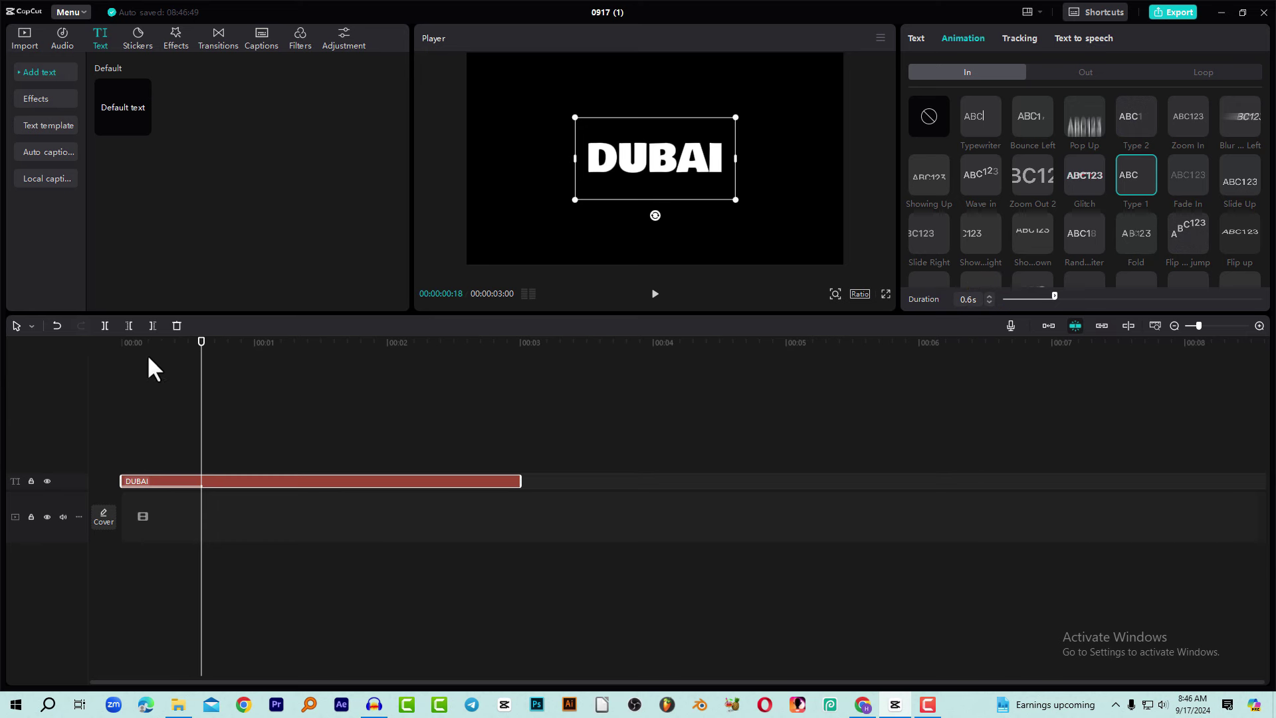
# - Play back the DUBAI text's entrance animation and return to the start of the timeline
pyautogui.click(128, 342)
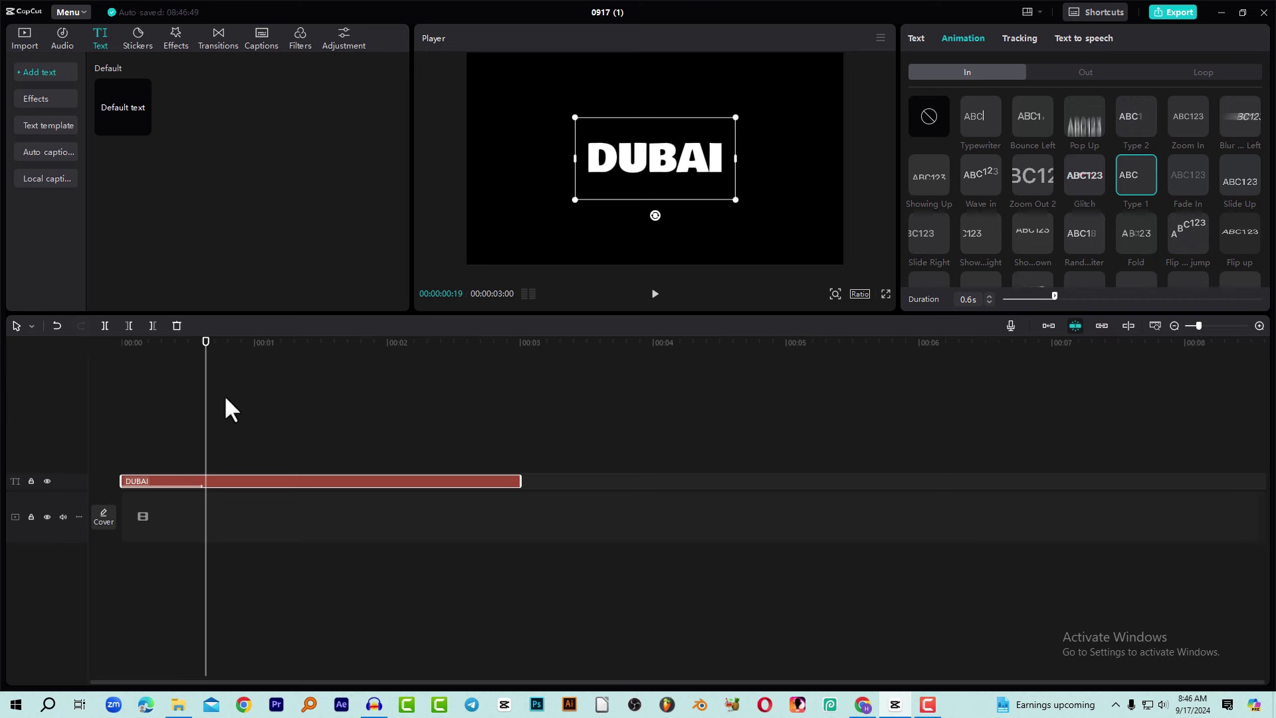
pyautogui.click(146, 351)
pyautogui.press('space')
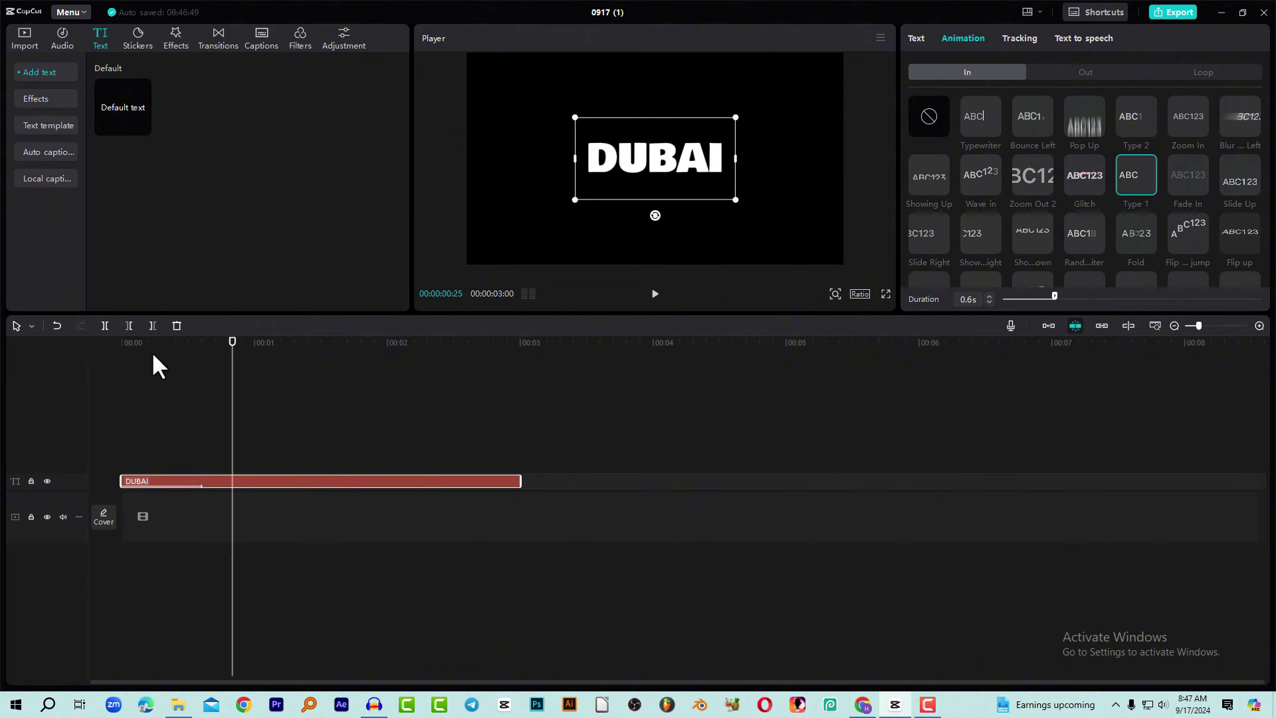
pyautogui.click(148, 350)
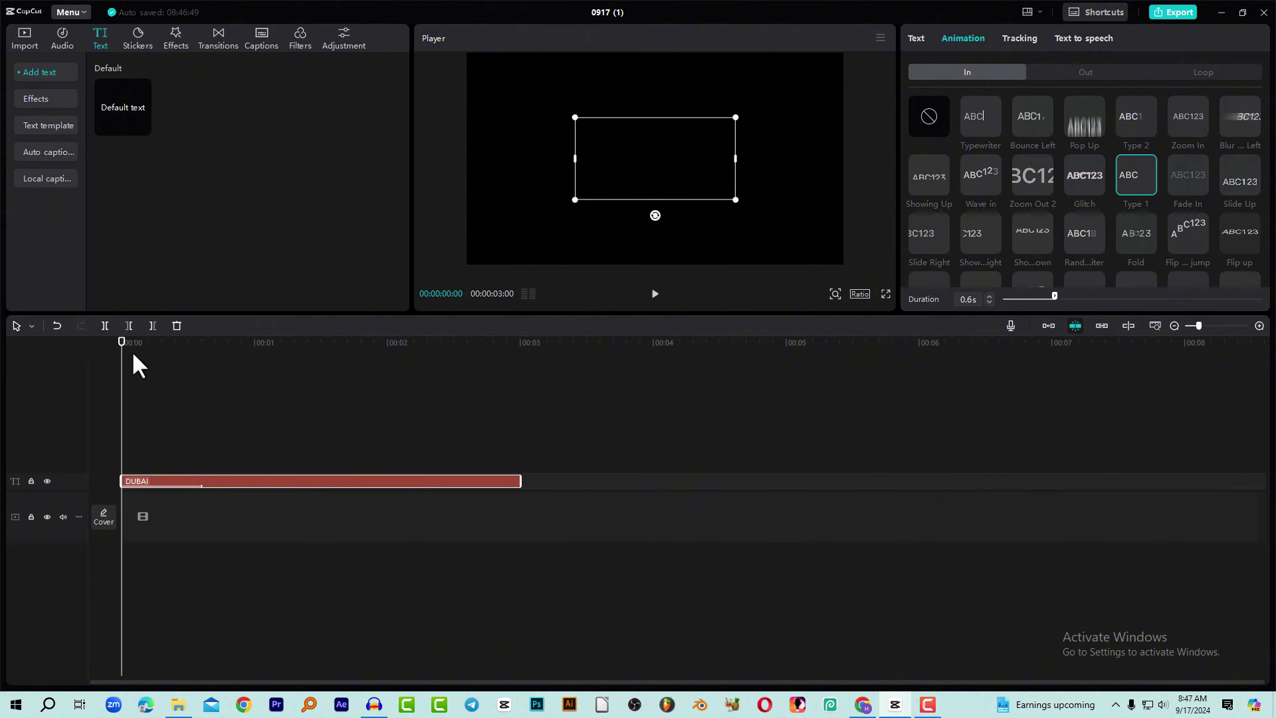
pyautogui.click(139, 350)
pyautogui.click(140, 350)
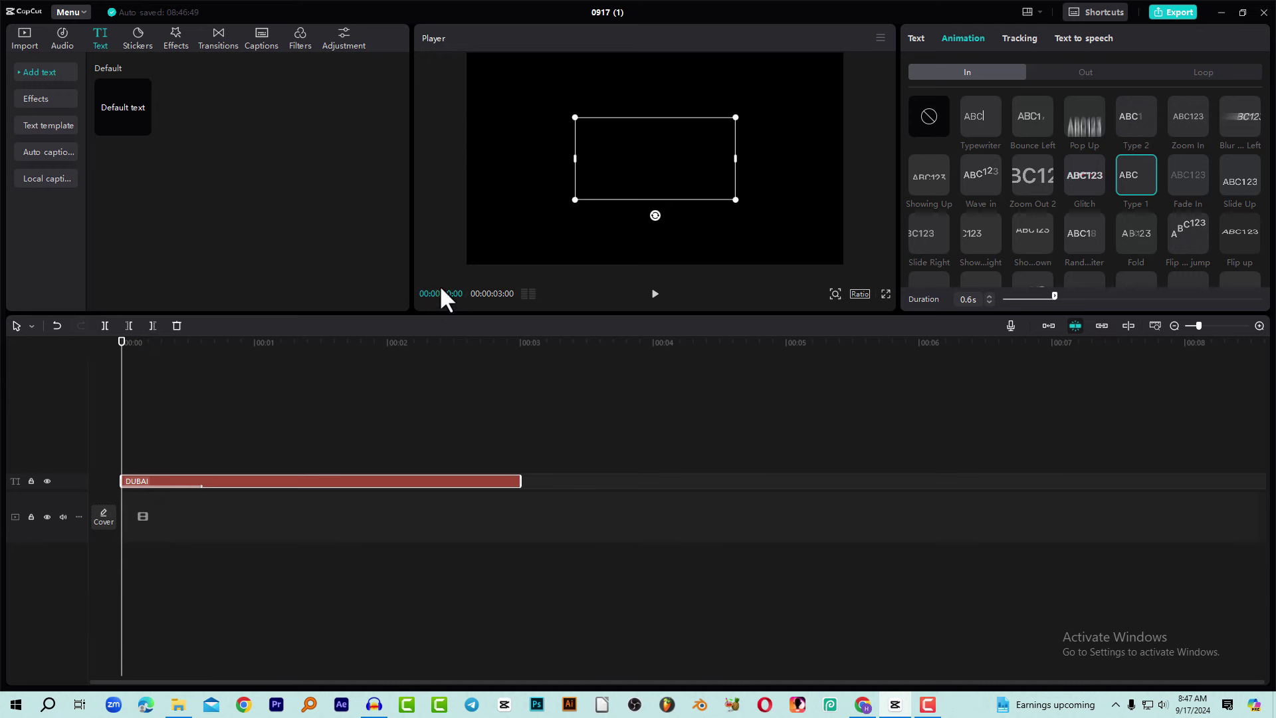
# - Check the text's timing at the end of its entrance, 00:00:00:18, and at the end of its hold, 00:00:01:04
pyautogui.click(196, 343)
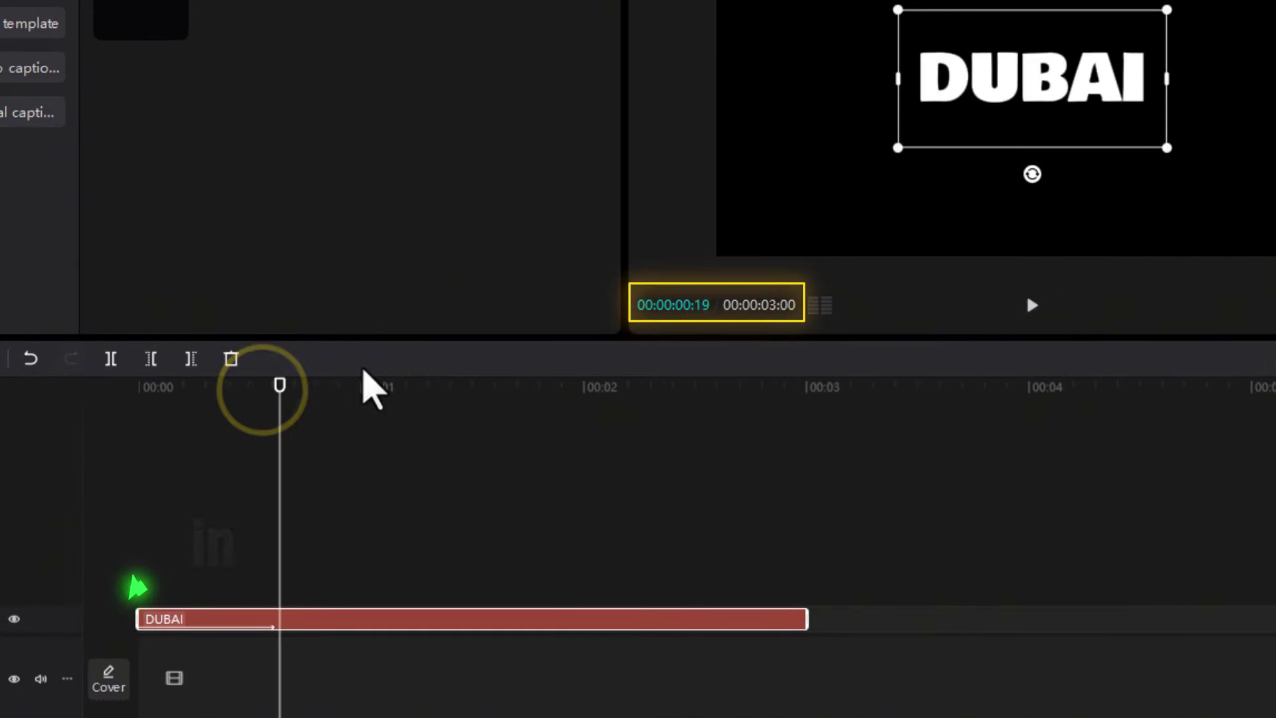
pyautogui.moveTo(261, 407); pyautogui.dragTo(275, 407)
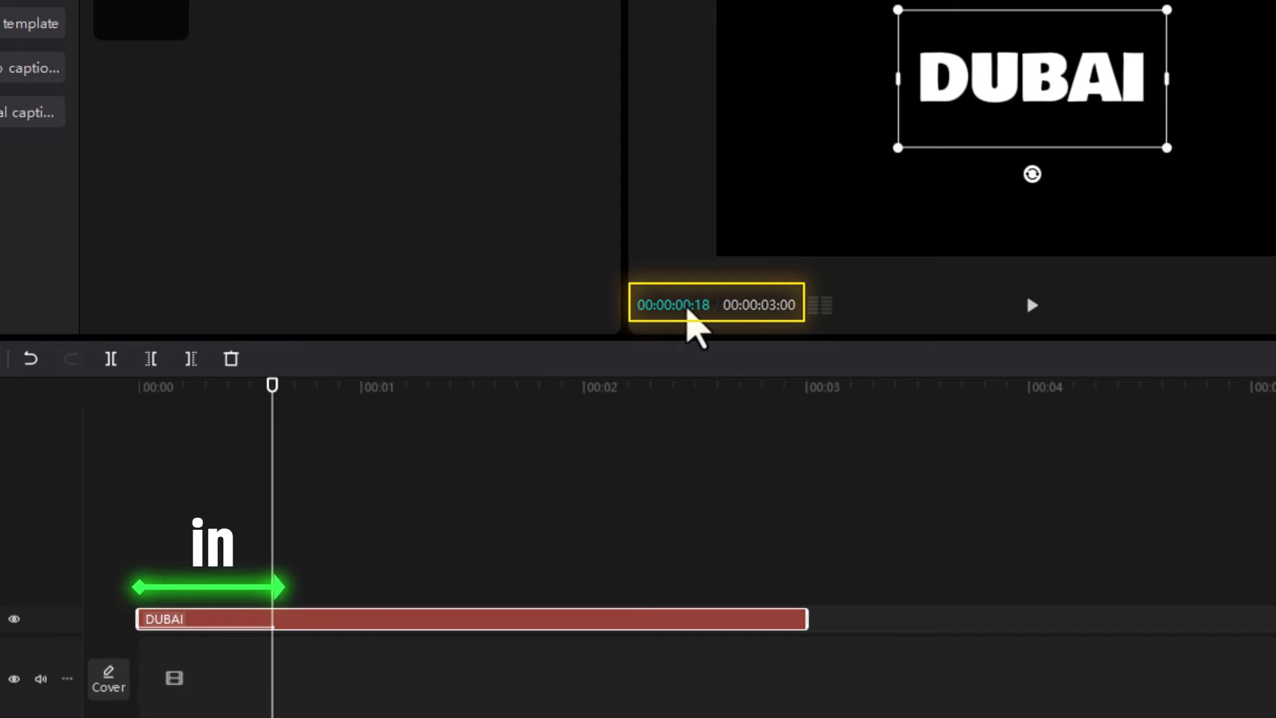
pyautogui.press('space')
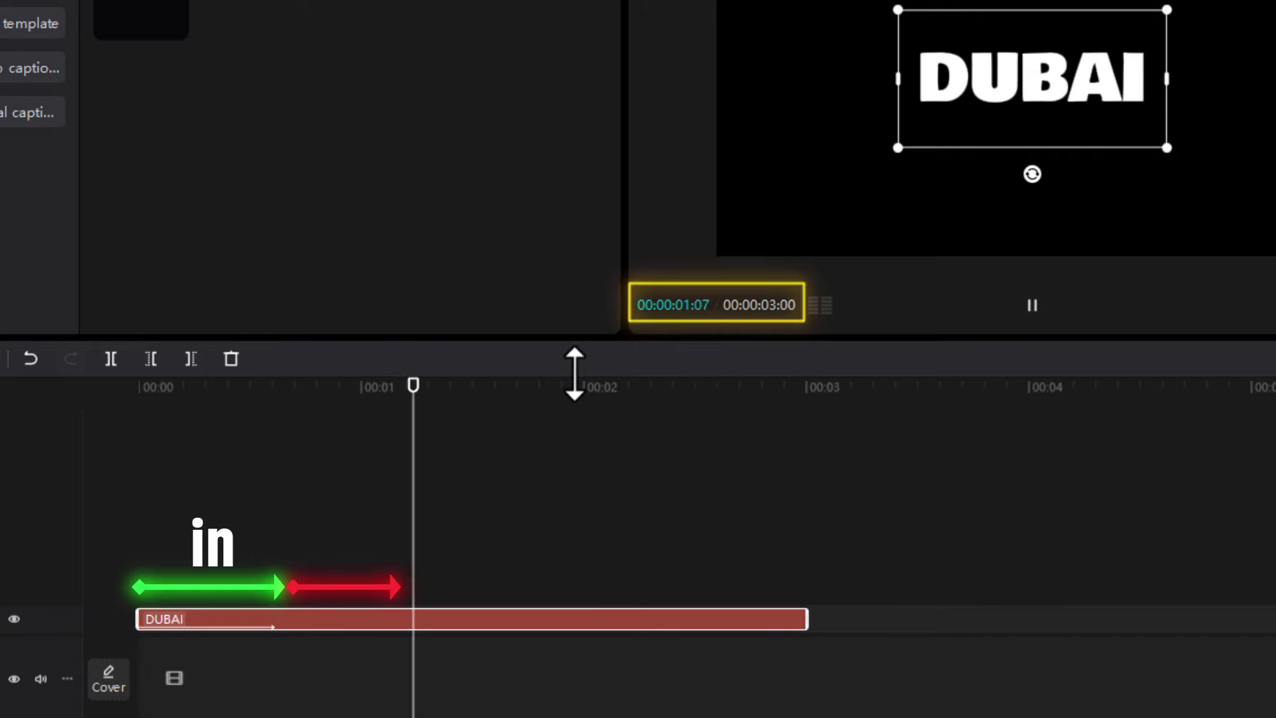
pyautogui.moveTo(452, 386); pyautogui.dragTo(392, 415)
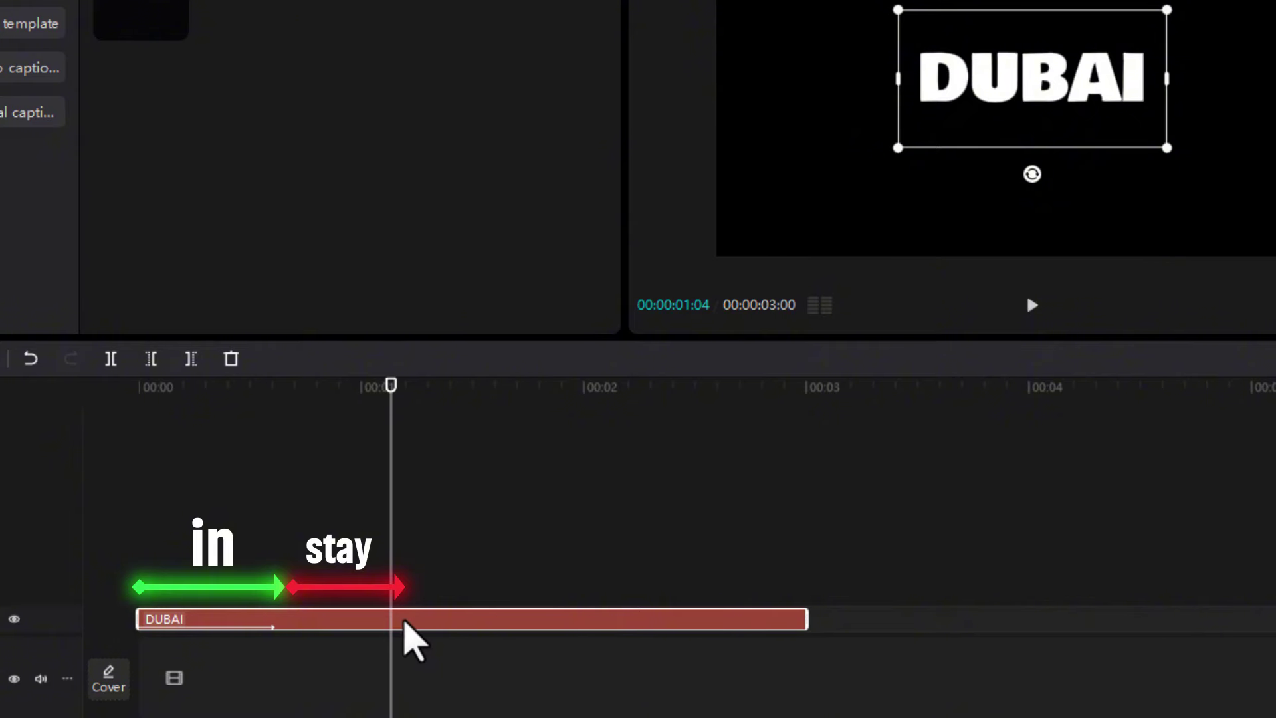
# - Move the playhead to 00:00:02:10 and trim the end of the DUBAI text clip to about that point
pyautogui.press('space')
pyautogui.press('space')
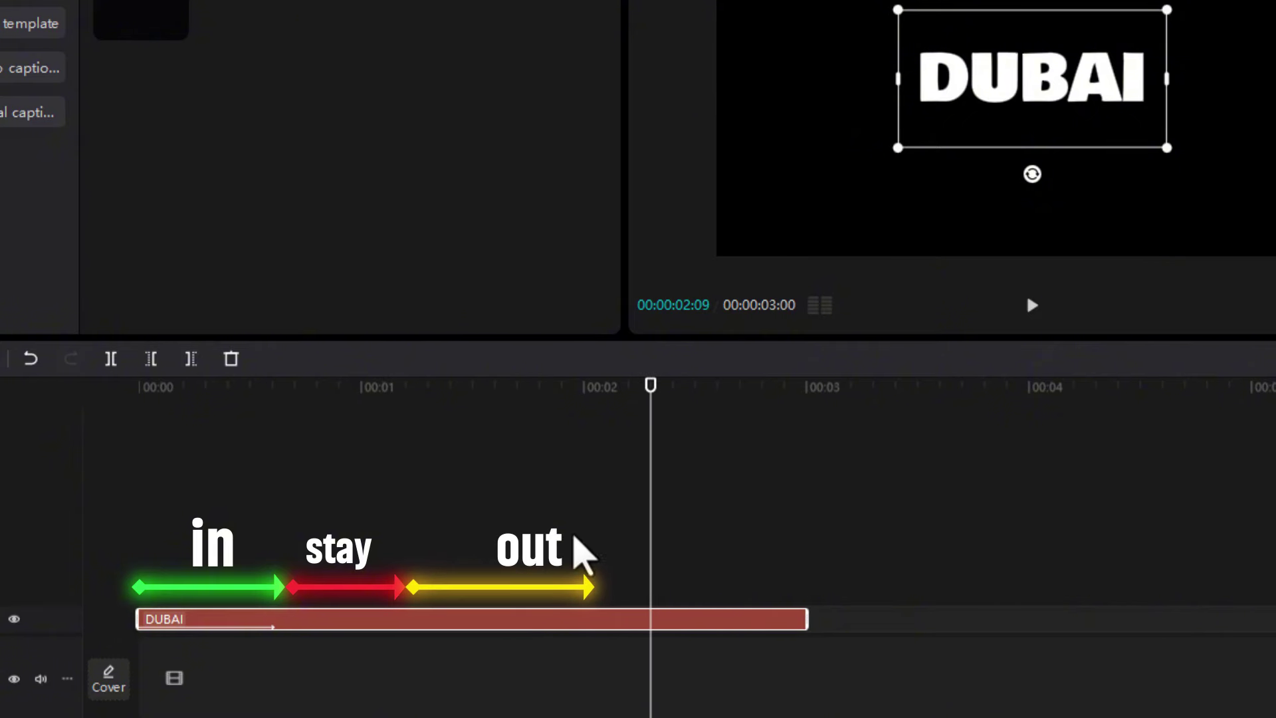
pyautogui.moveTo(649, 405); pyautogui.dragTo(655, 466)
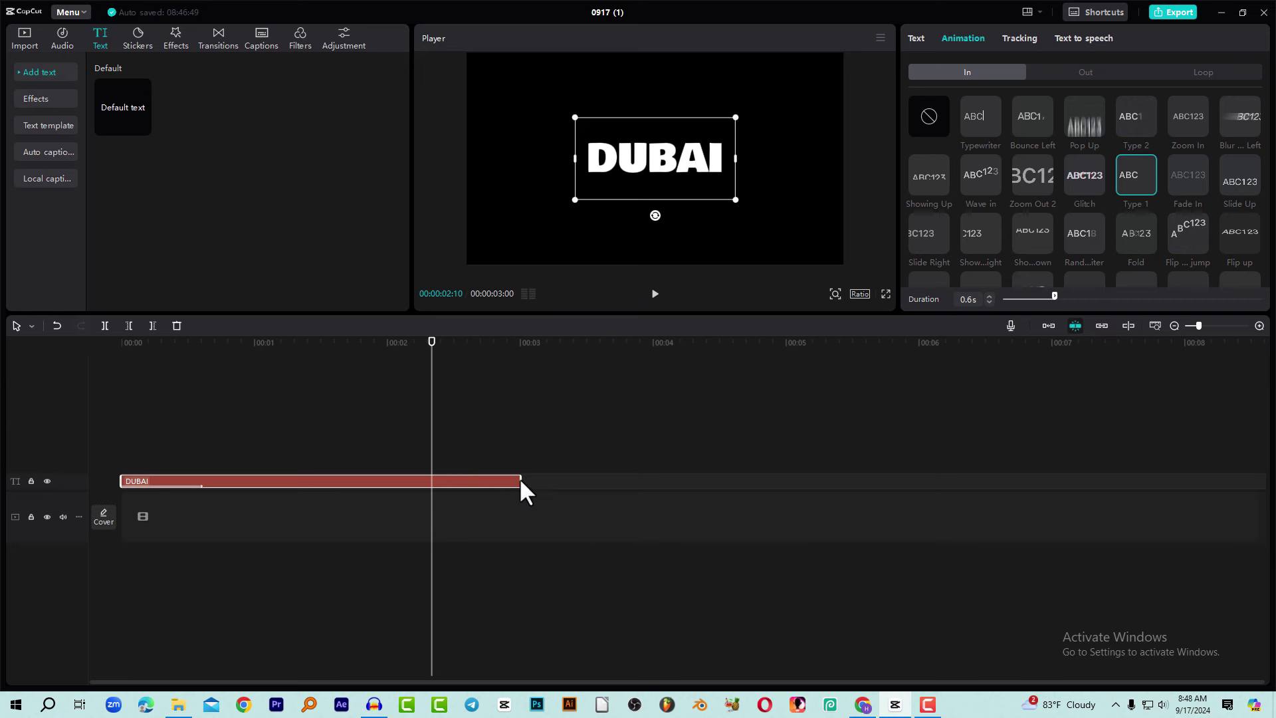
pyautogui.moveTo(519, 479); pyautogui.dragTo(429, 471)
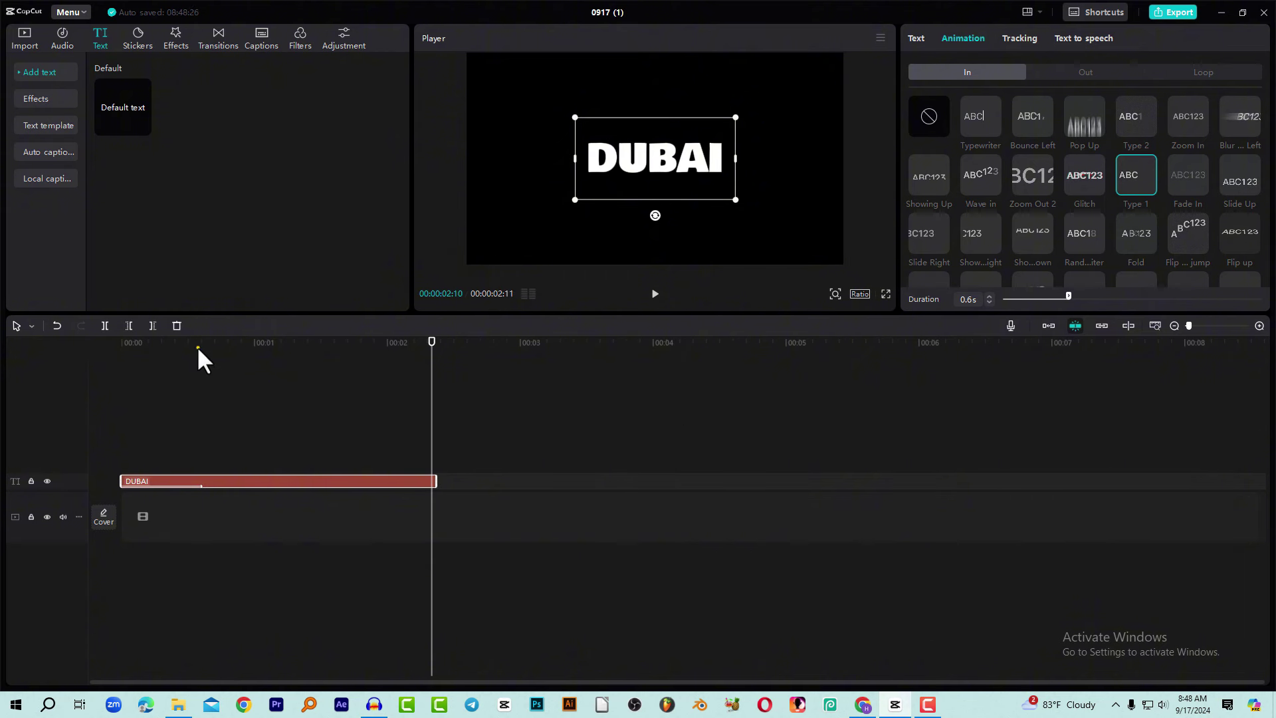
# - Place the playhead at about 00:00:01:04 and bring up the DUBAI text's Transform settings with its scale value
pyautogui.moveTo(199, 350); pyautogui.dragTo(277, 379)
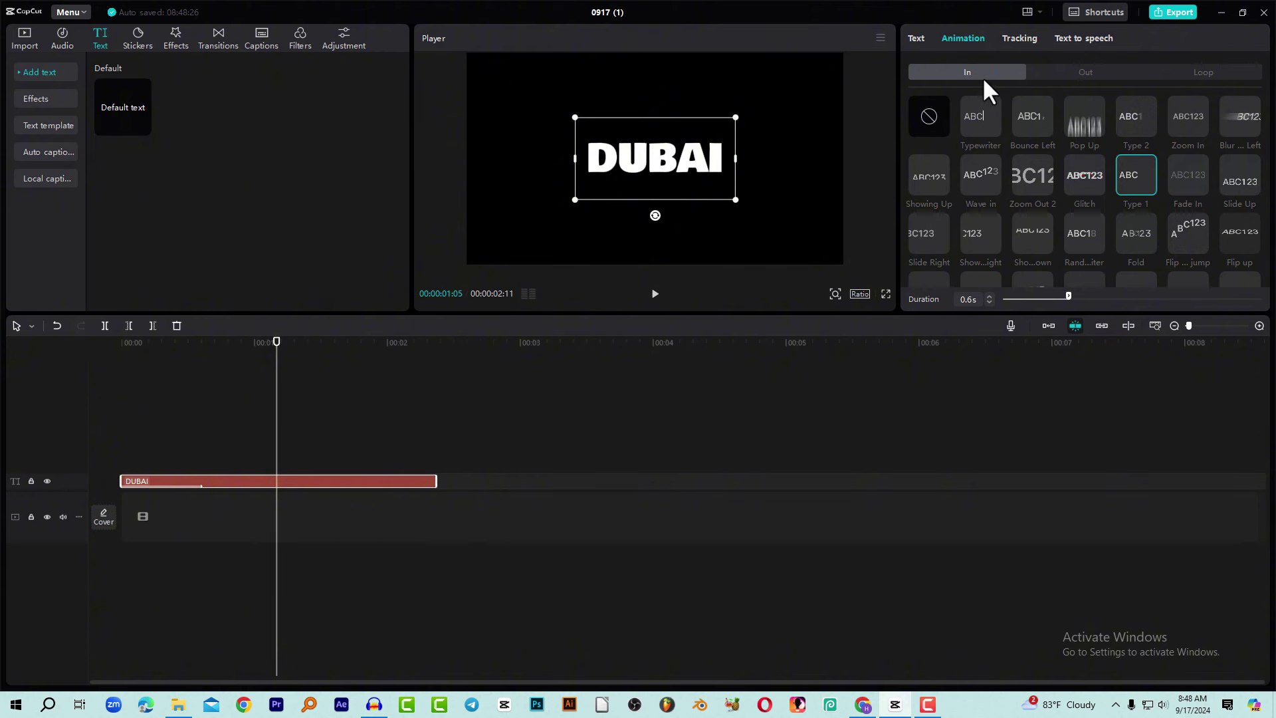
pyautogui.click(917, 38)
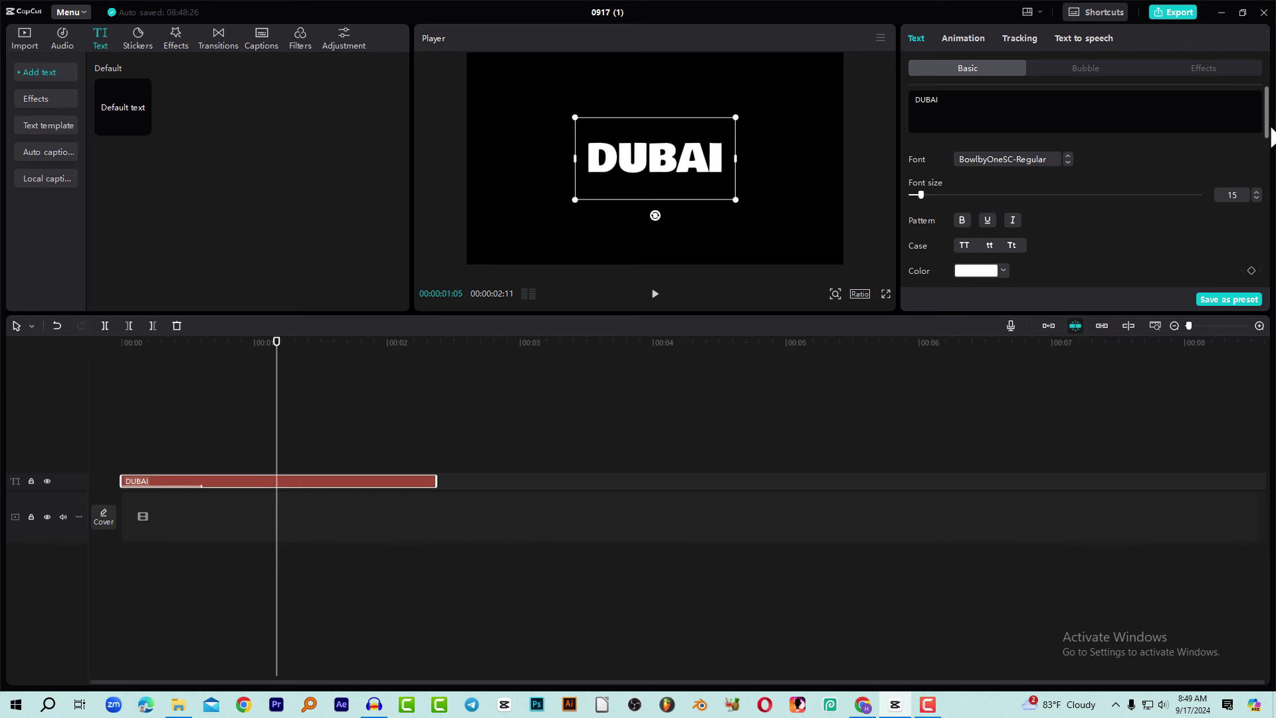
pyautogui.moveTo(1268, 133); pyautogui.dragTo(1268, 148)
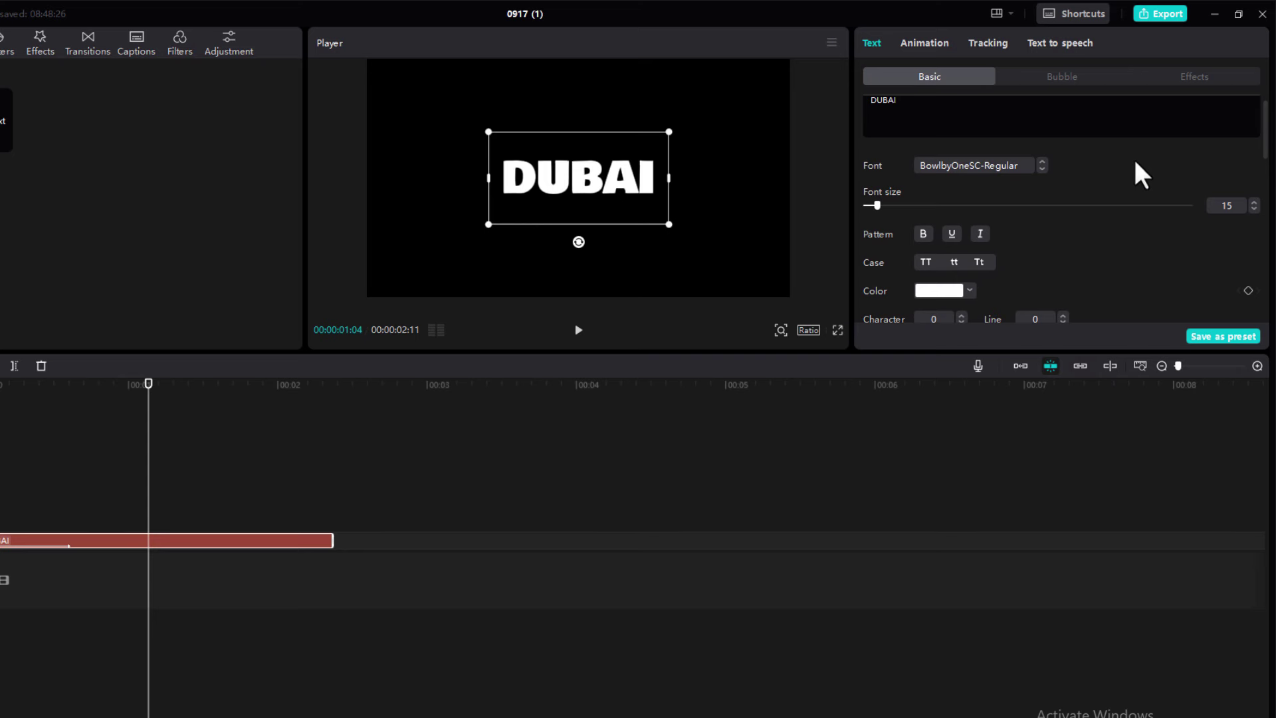
pyautogui.scroll(-5, 1133, 163)
pyautogui.scroll(-1, 1127, 170)
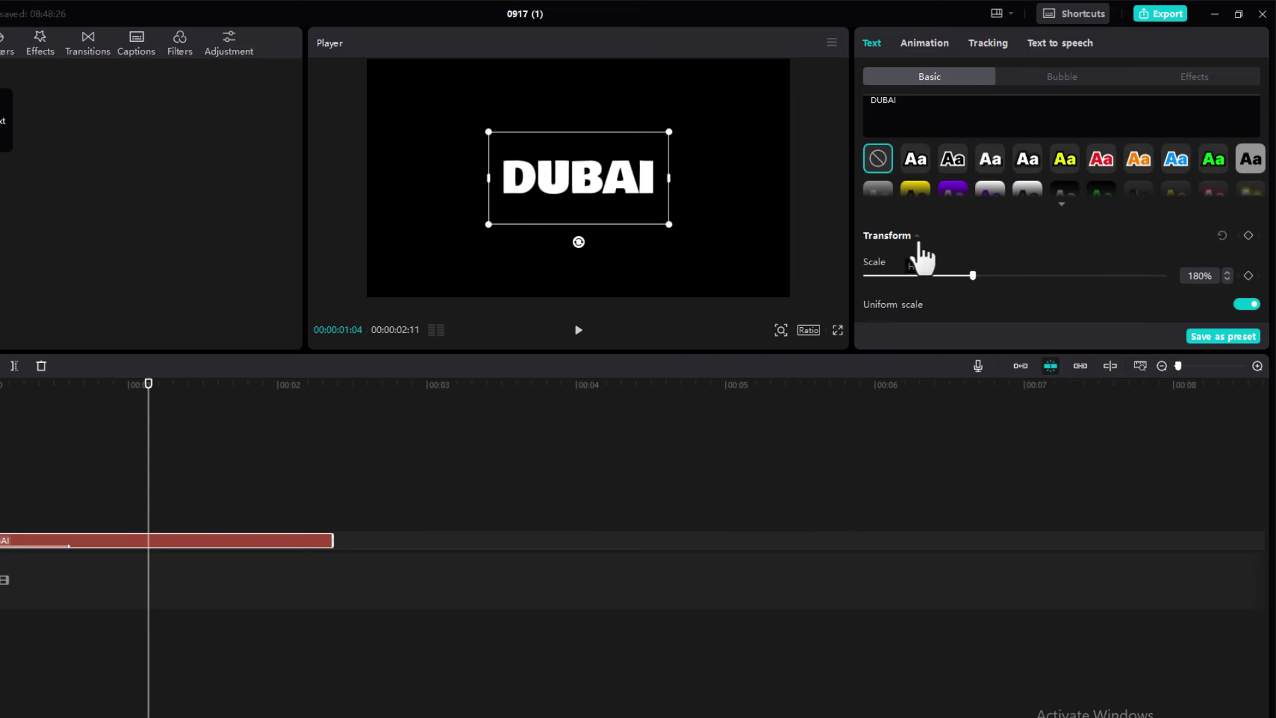
pyautogui.scroll(-3, 1083, 219)
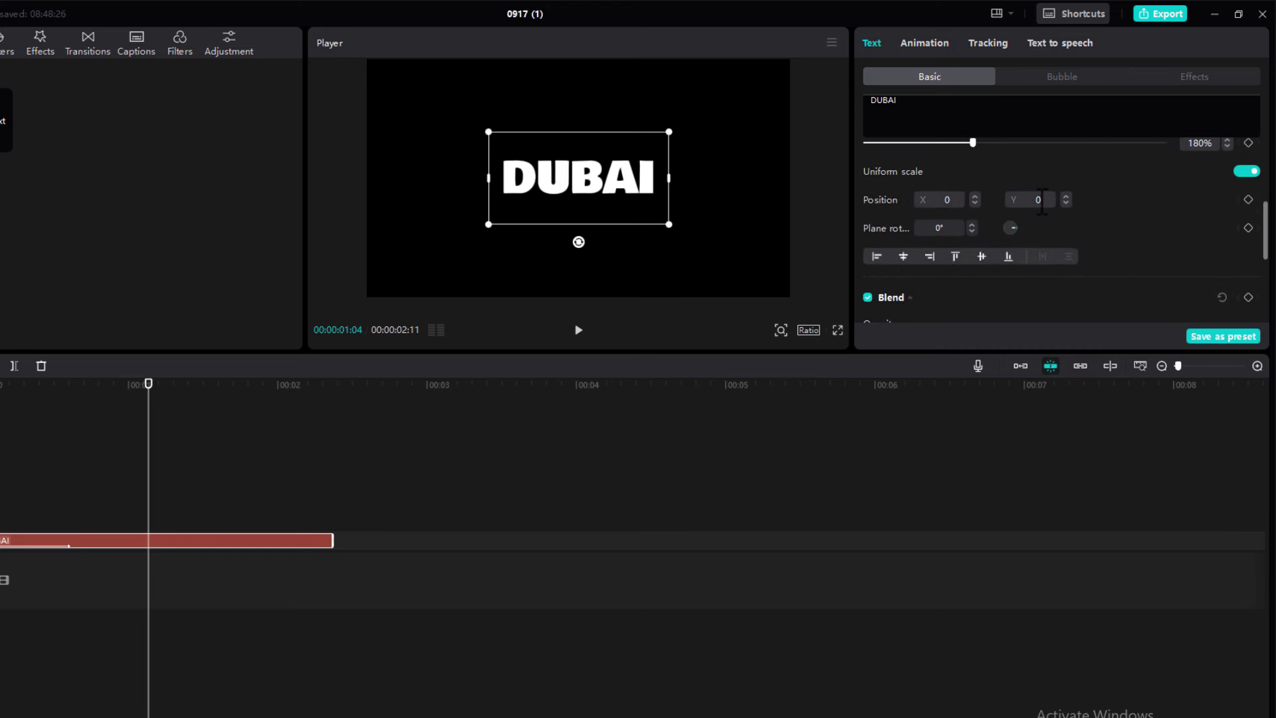
pyautogui.scroll(1, 1006, 199)
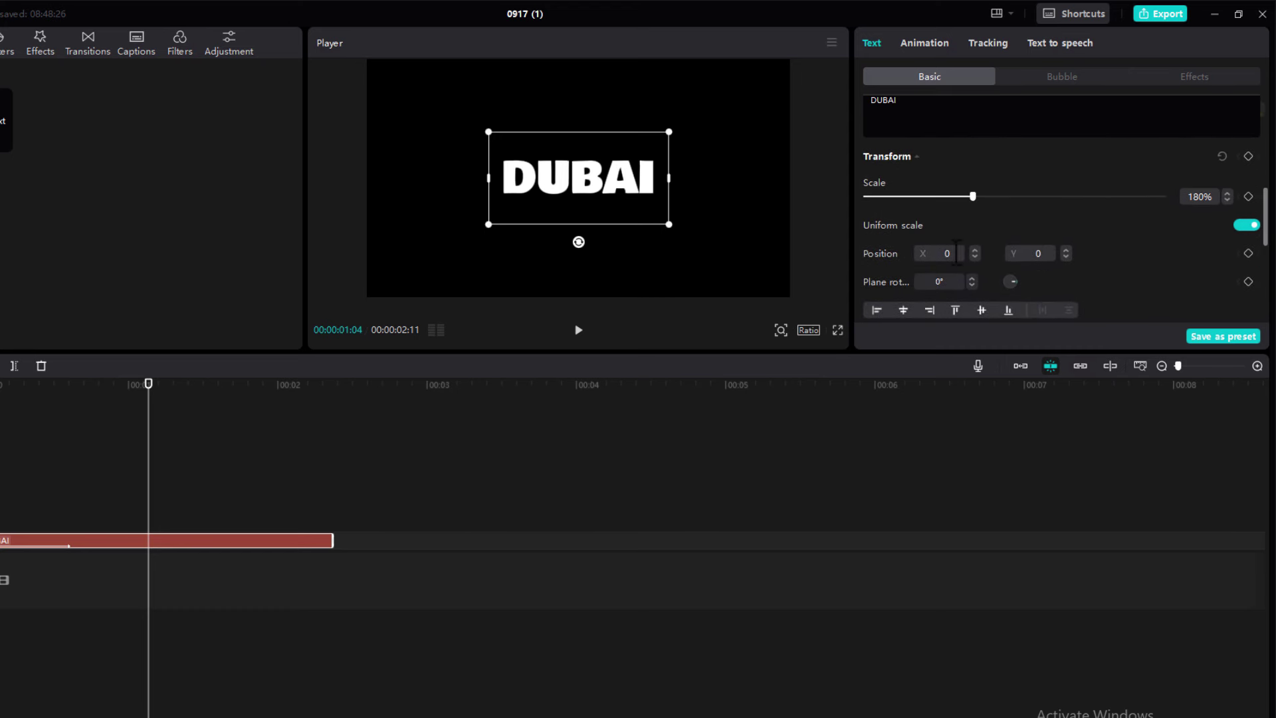
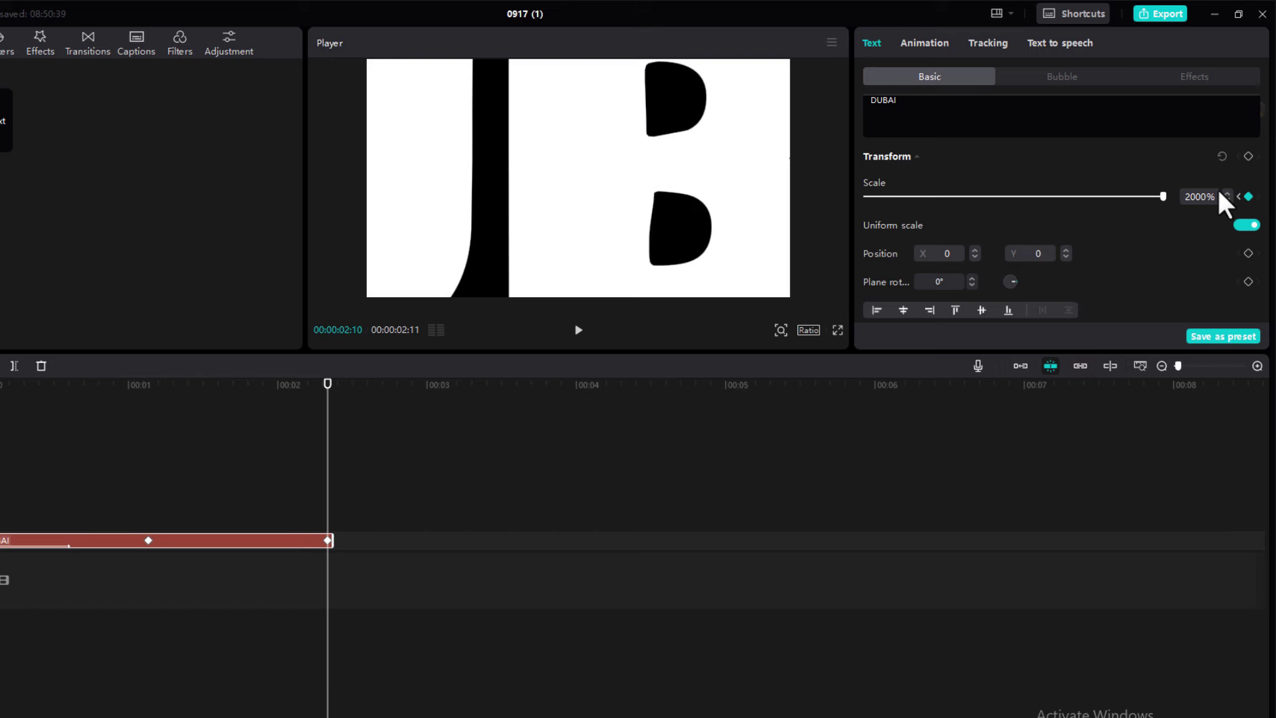
# - Play the DUBAI text animation from the start to review the entrance and the scale-up
pyautogui.moveTo(336, 450); pyautogui.dragTo(1, 477)
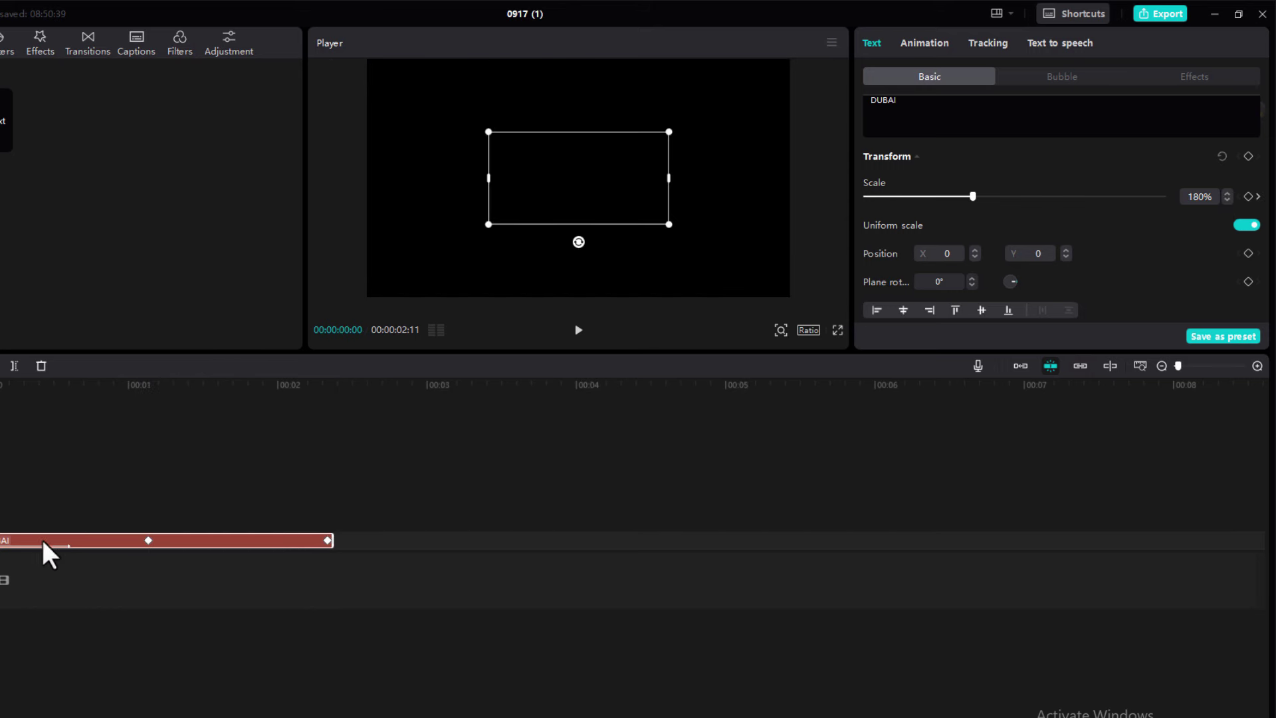
pyautogui.press('space')
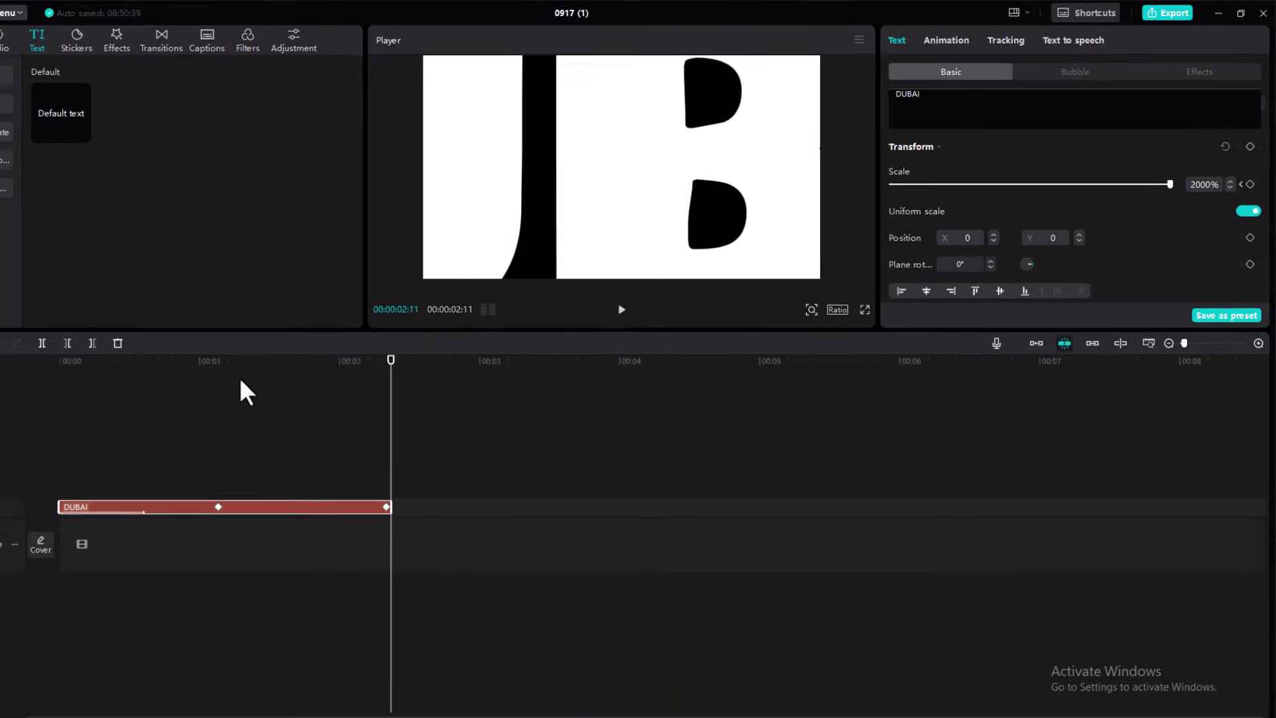
# - Play the DUBAI text's scale-up from about 00:00:01:04 and review it again up to 00:00:01:12
pyautogui.click(214, 372)
pyautogui.press('space')
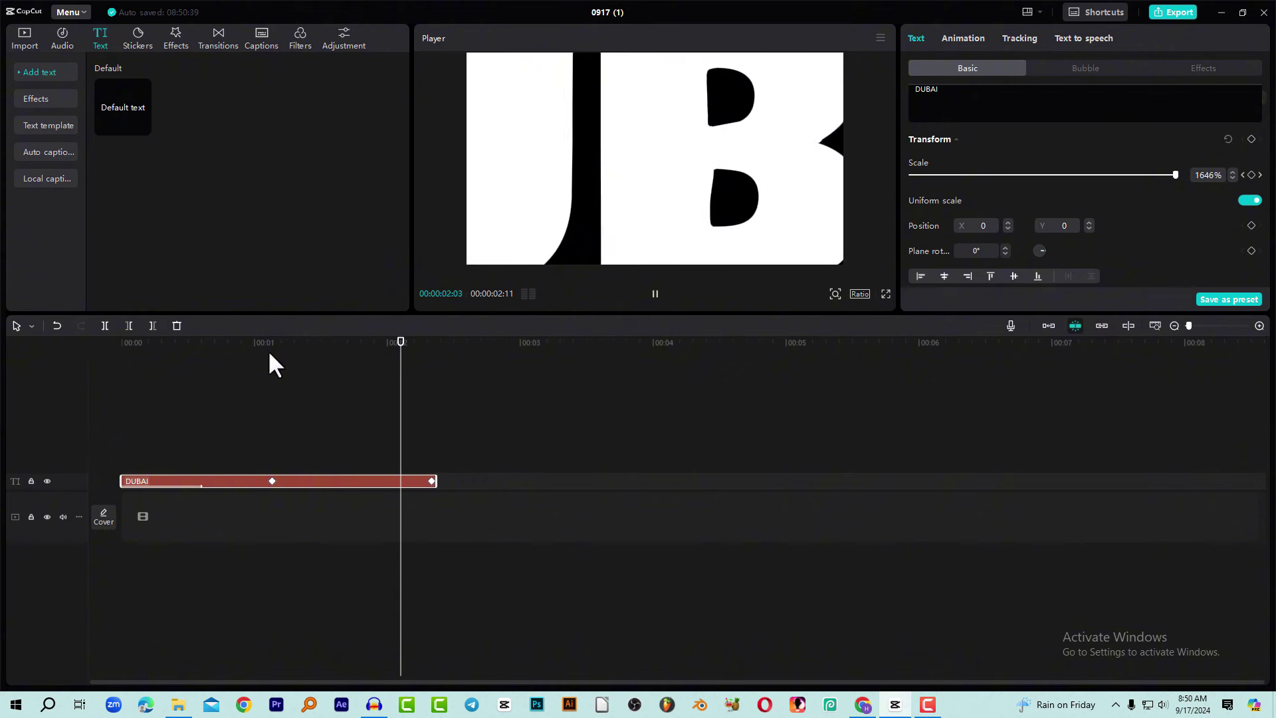
pyautogui.moveTo(268, 349); pyautogui.dragTo(305, 480)
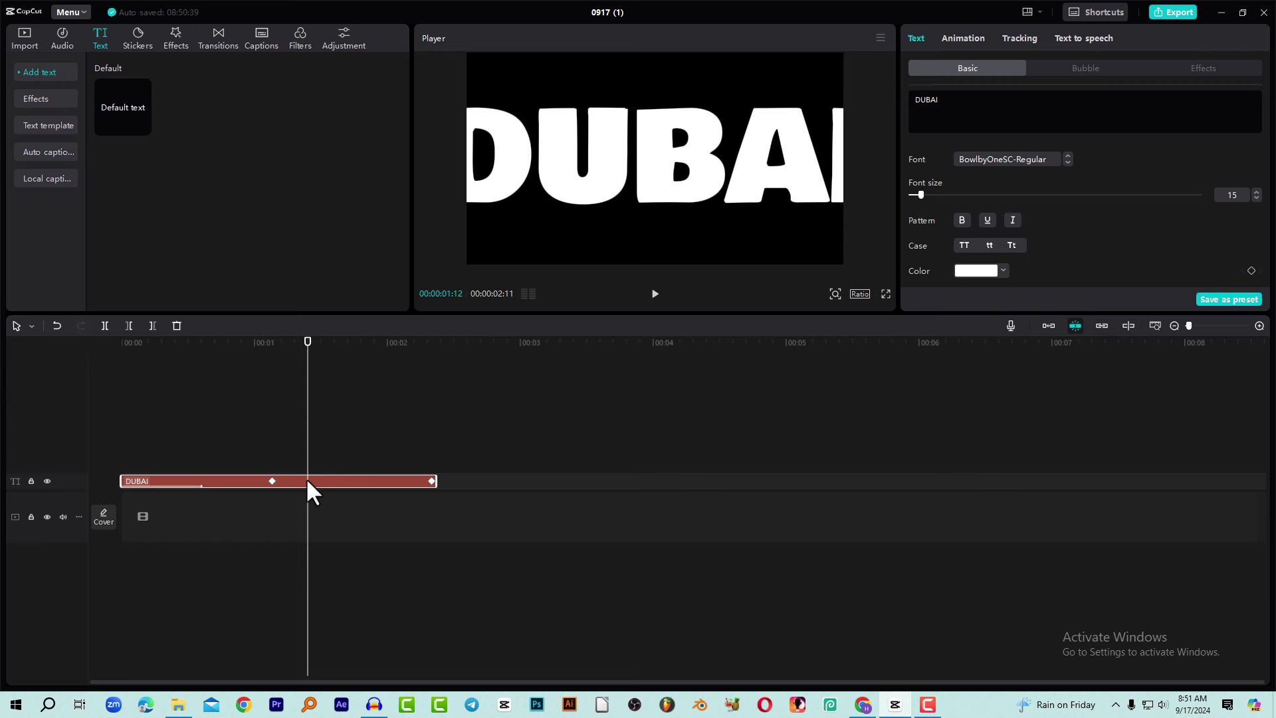
# - Show the DUBAI clip's keyframe tracks and expand the Scale curve between its two keyframes
pyautogui.click(352, 482)
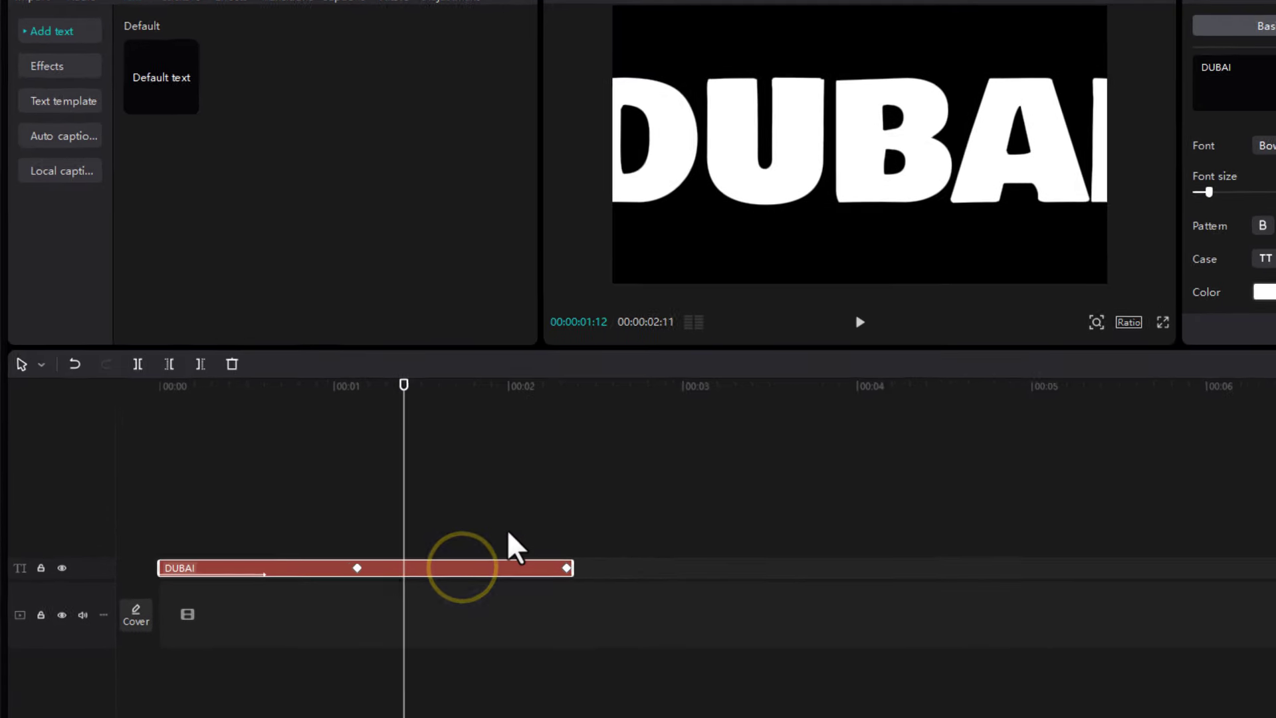
pyautogui.hotkey('alt', 'k')
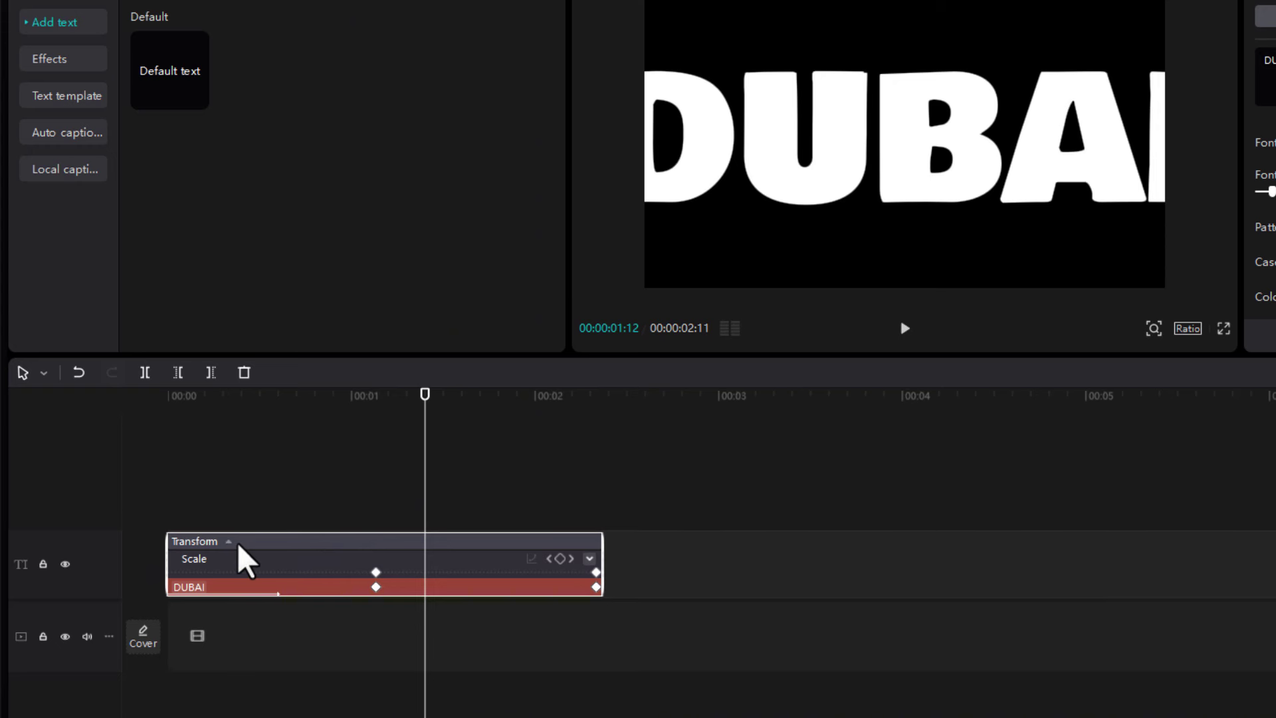
pyautogui.click(596, 573)
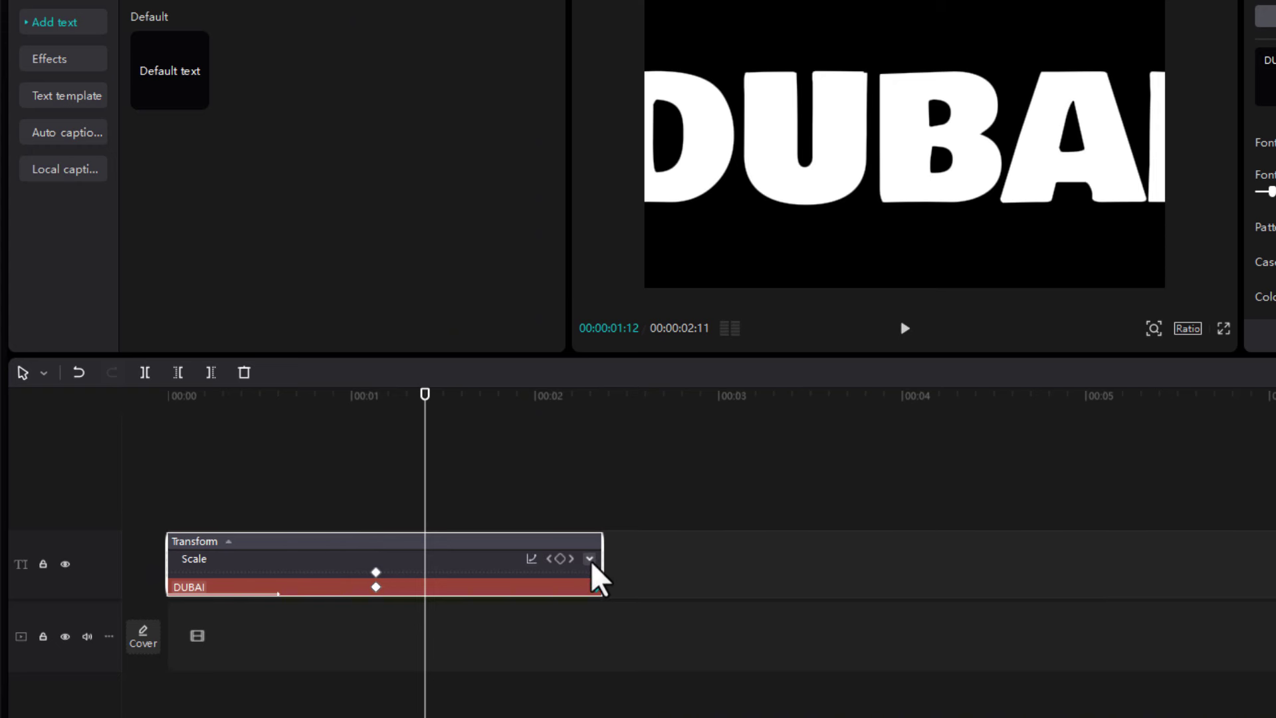
pyautogui.click(590, 560)
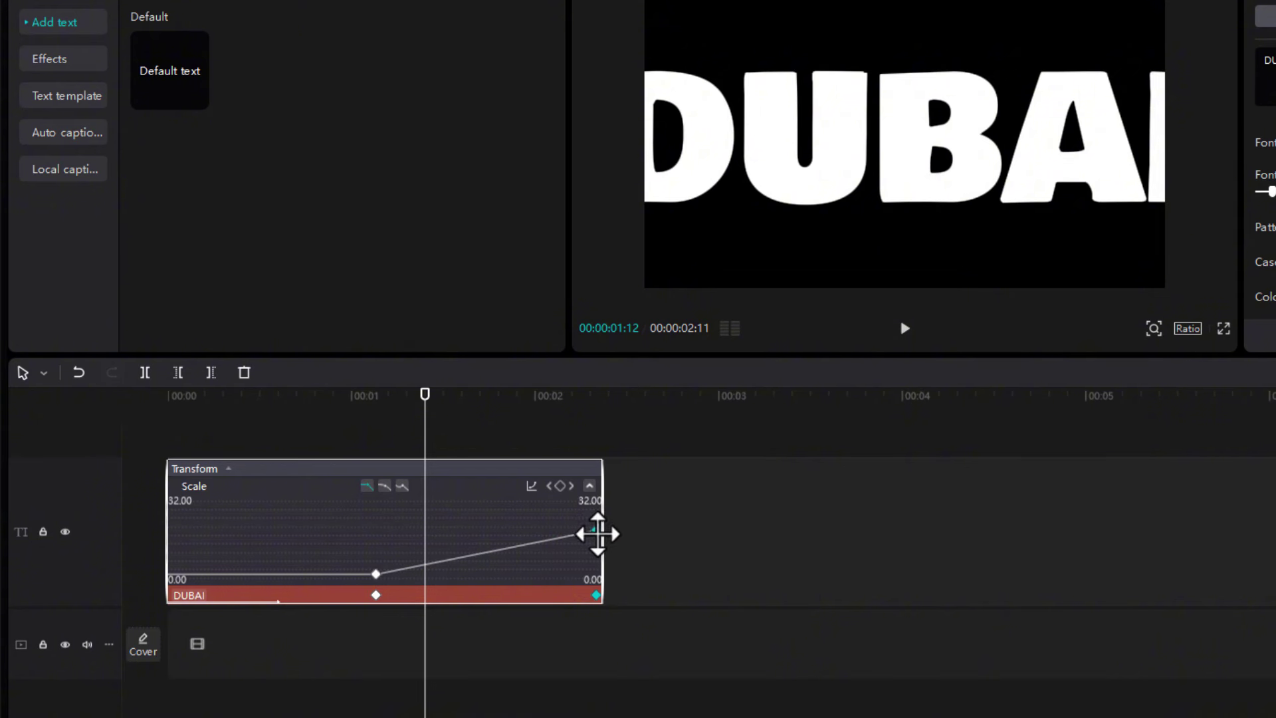
# - Select the last scale keyframe, try the Ease In 1 and Ease In 2 graphs, and apply Ease In 3
pyautogui.click(487, 419)
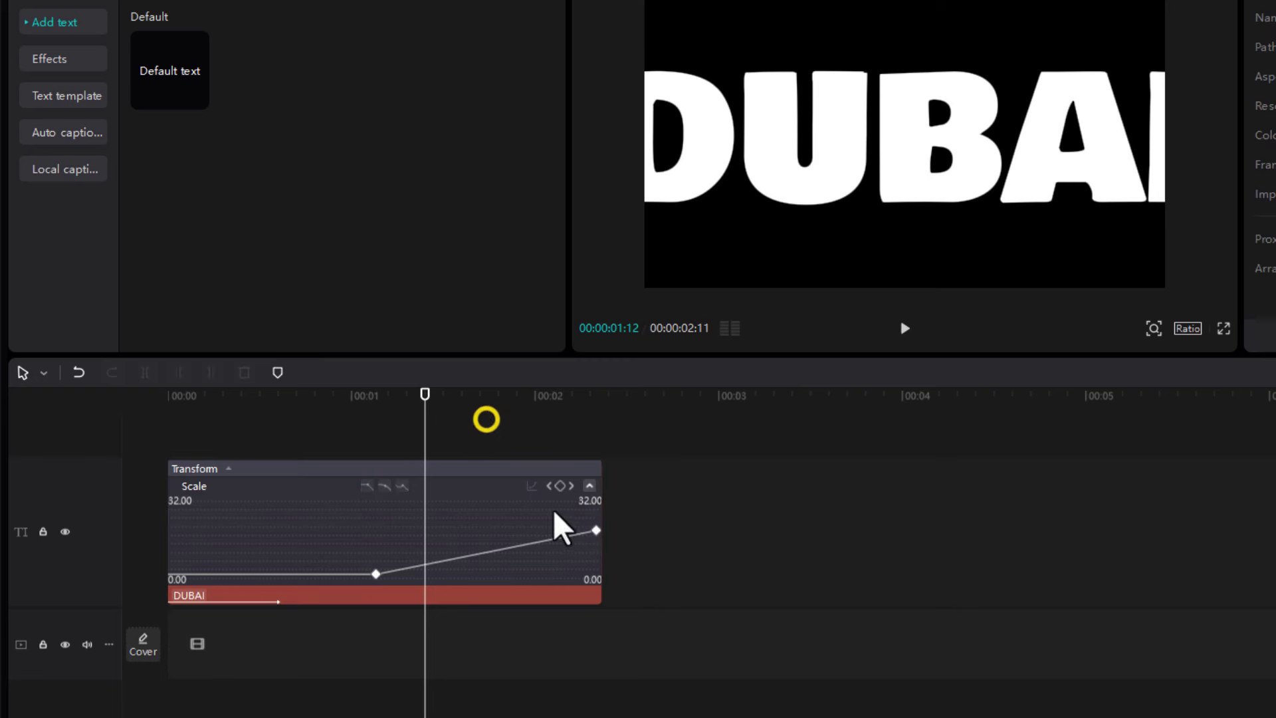
pyautogui.click(592, 531)
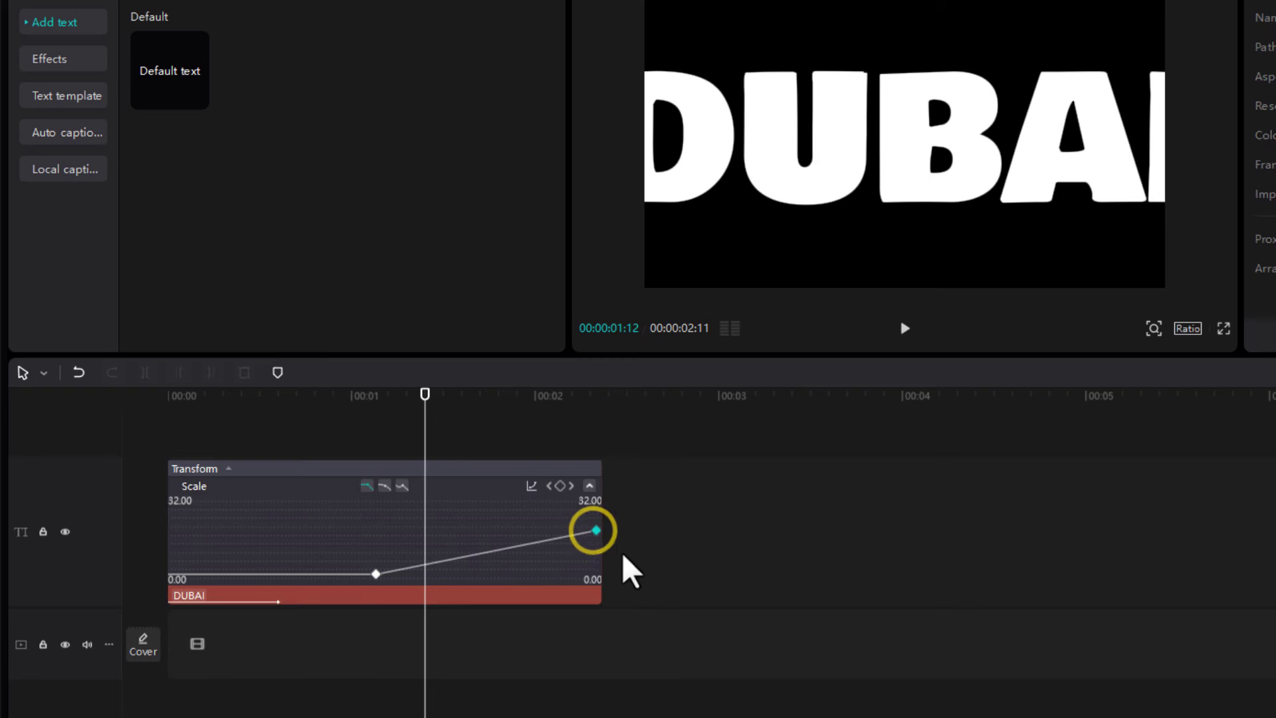
pyautogui.click(532, 485)
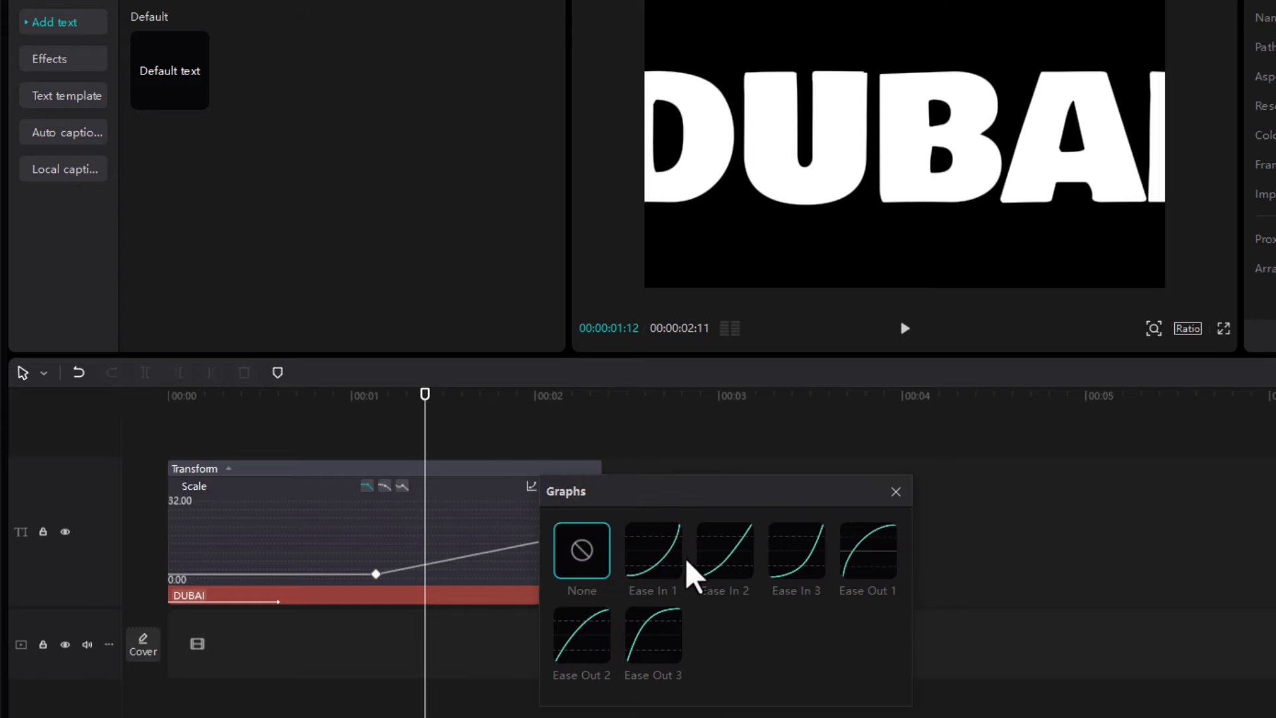
pyautogui.click(649, 560)
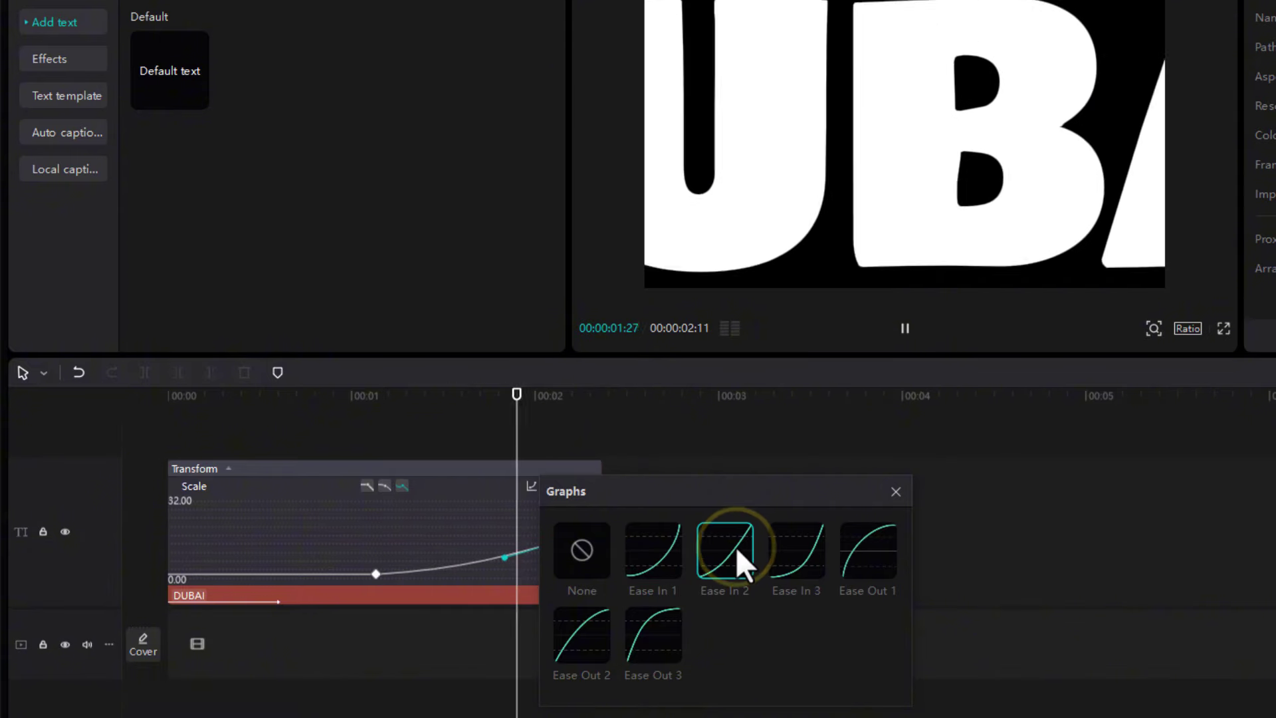
pyautogui.click(777, 561)
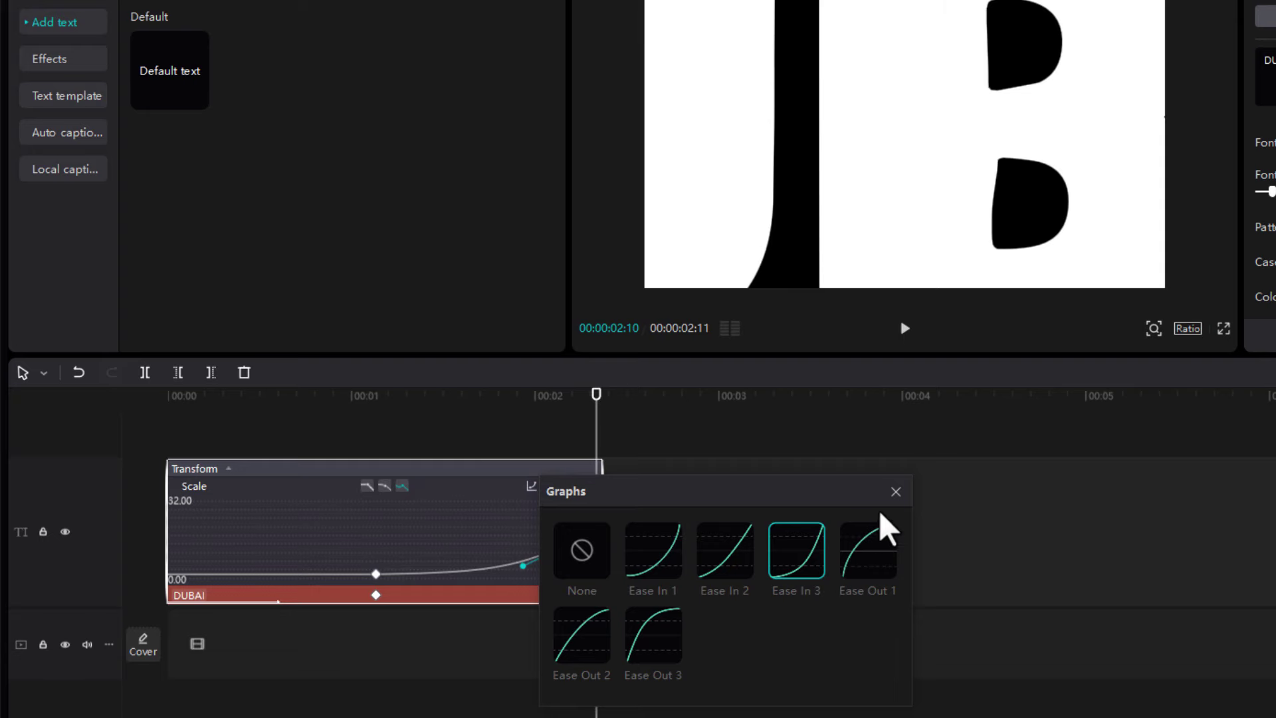
pyautogui.click(896, 492)
# - Preview the eased zoom and steepen its end by moving the last scale keyframe's curve handle closer to the clip's end
pyautogui.click(391, 397)
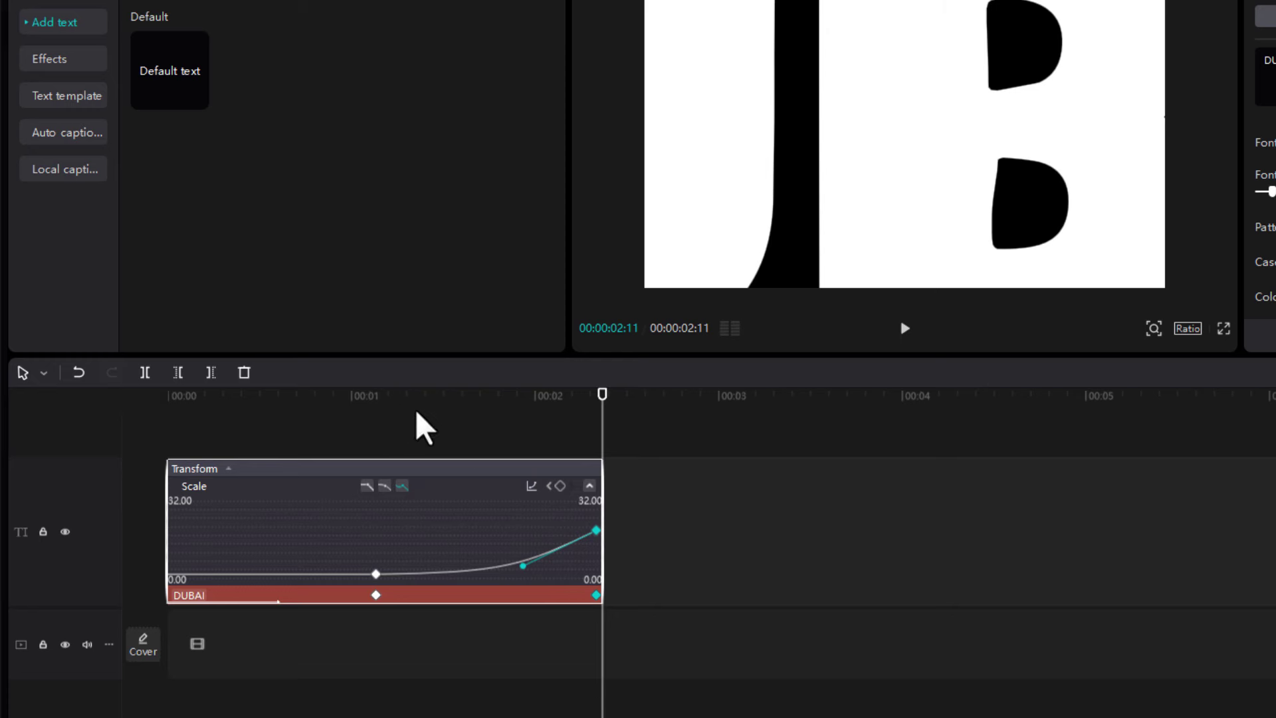
pyautogui.click(511, 405)
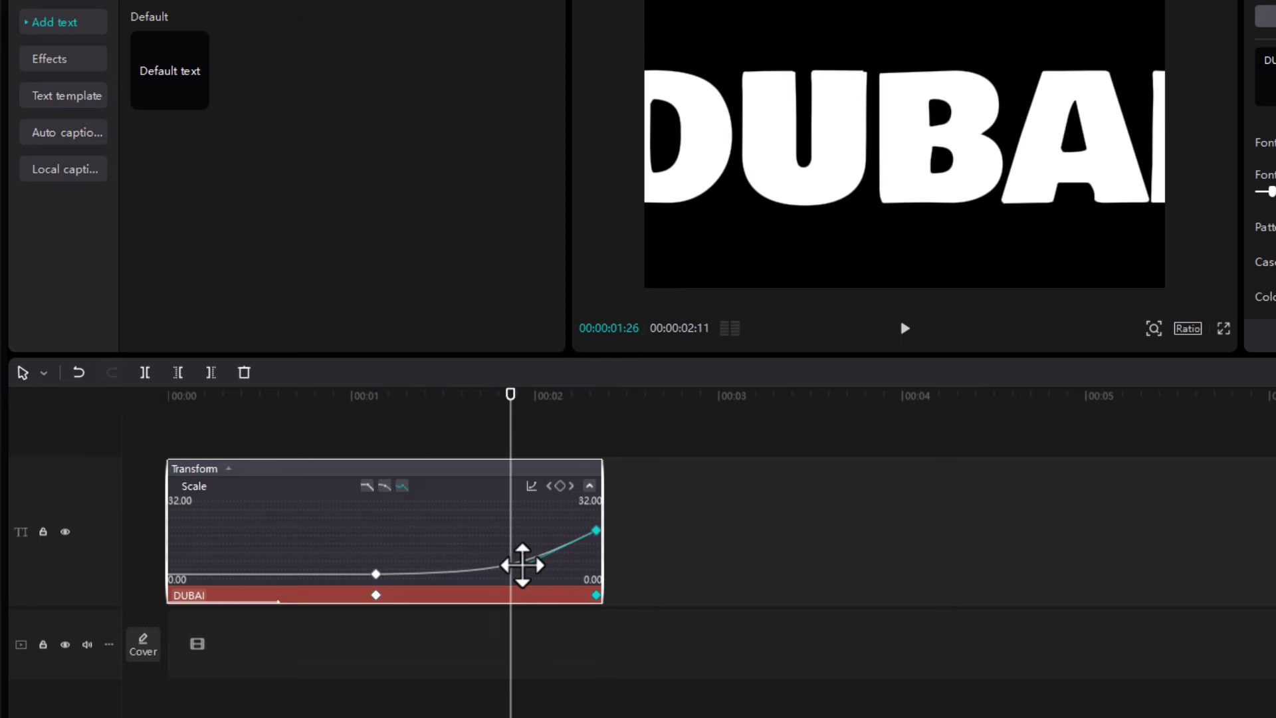
pyautogui.moveTo(522, 565); pyautogui.dragTo(572, 564)
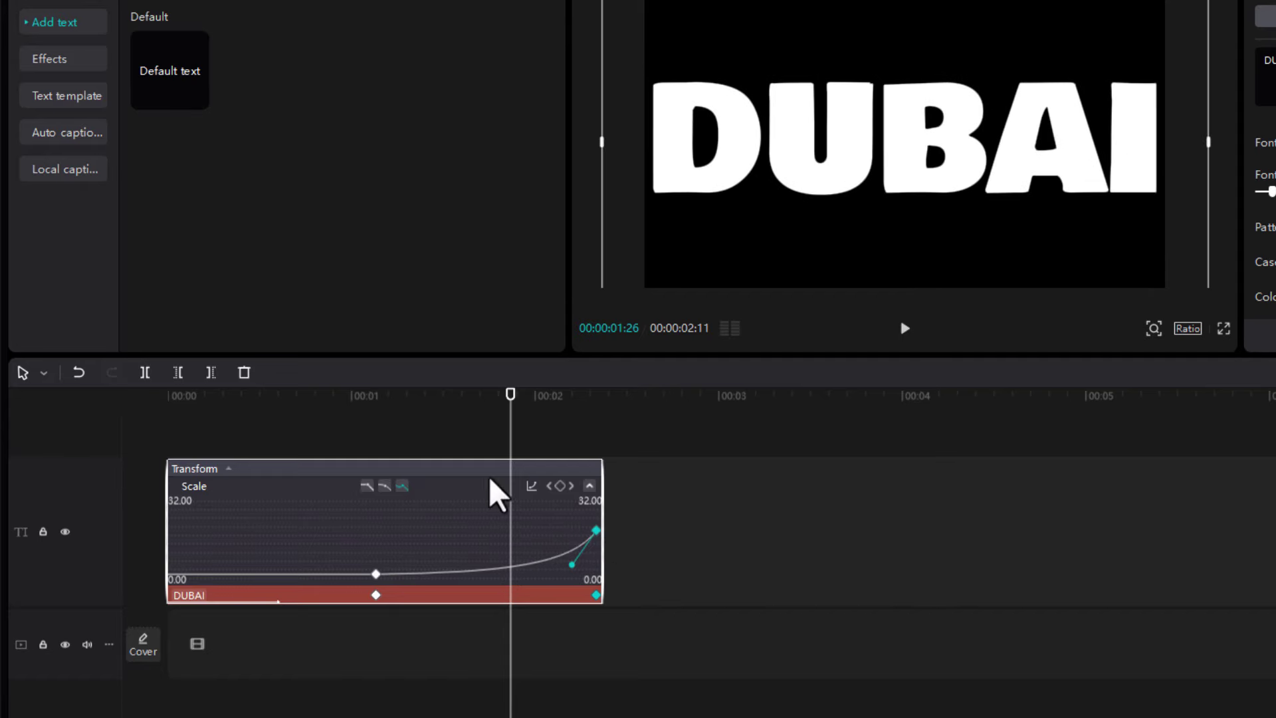
pyautogui.click(388, 402)
pyautogui.press('space')
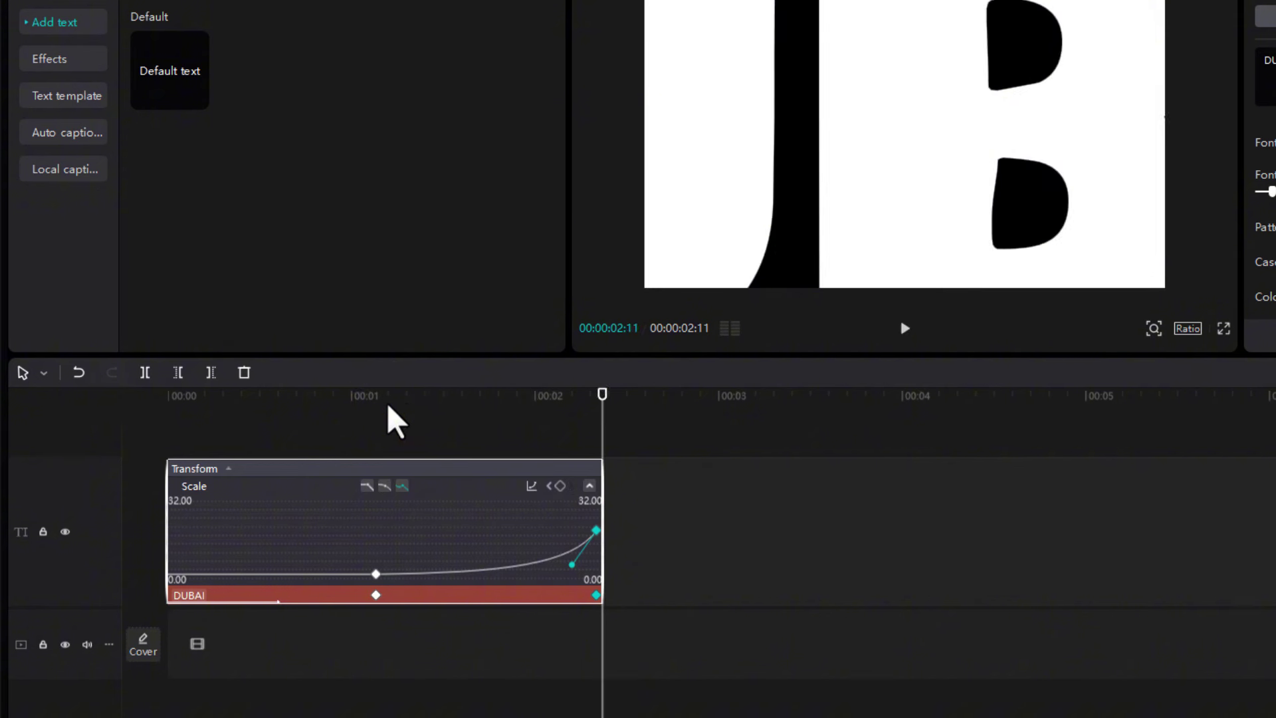
# - Hide the DUBAI clip's keyframe tracks and replay the zoom from 00:00:01:04, stopping the playhead at 00:00:01:16
pyautogui.click(499, 466)
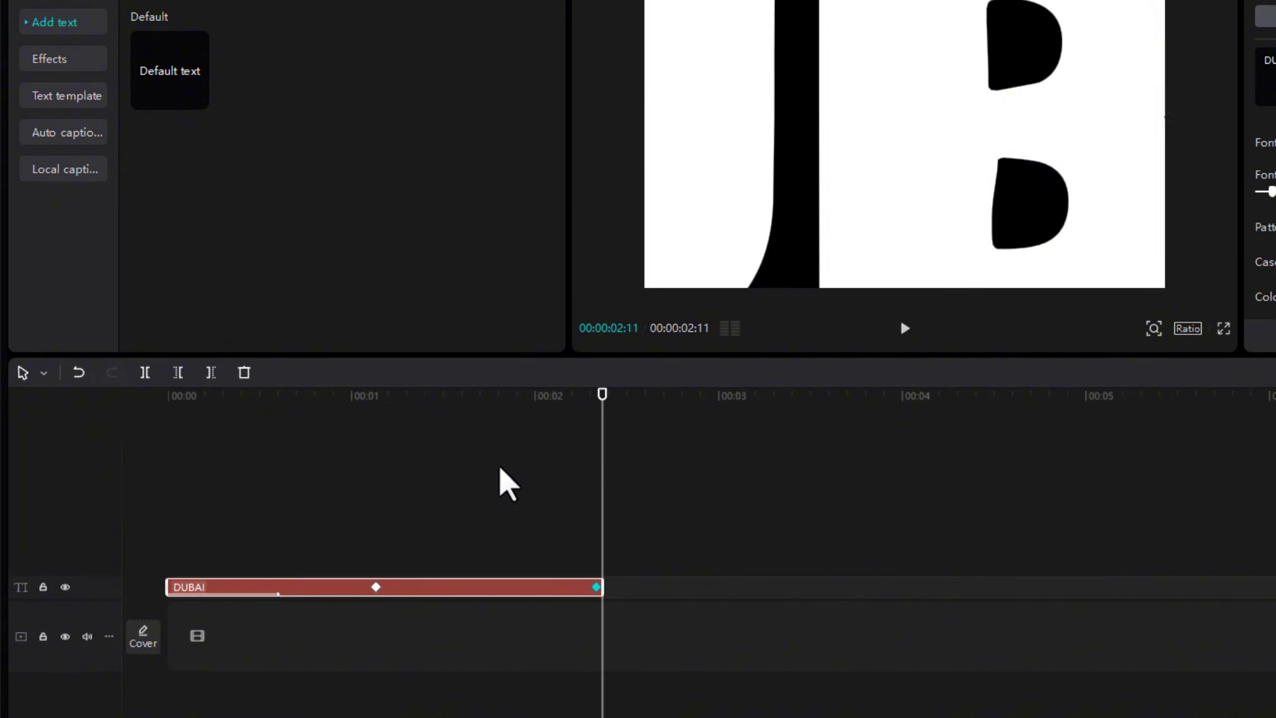
pyautogui.click(373, 399)
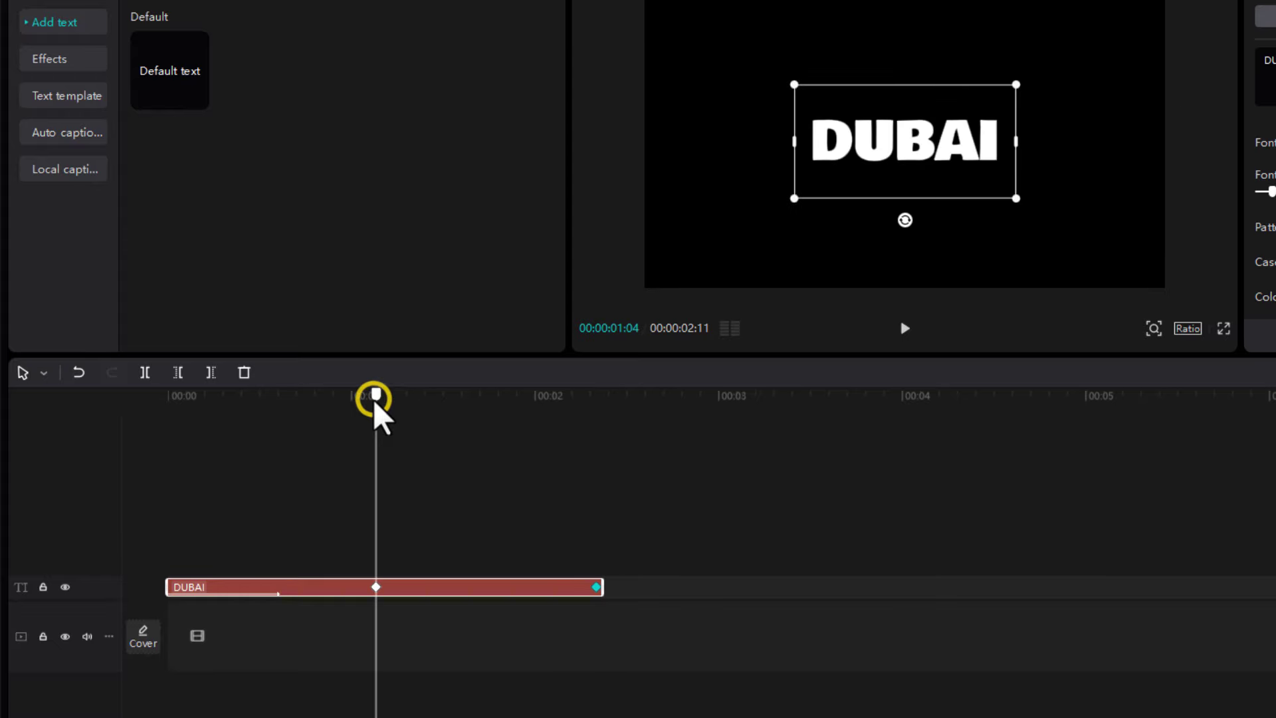
pyautogui.press('space')
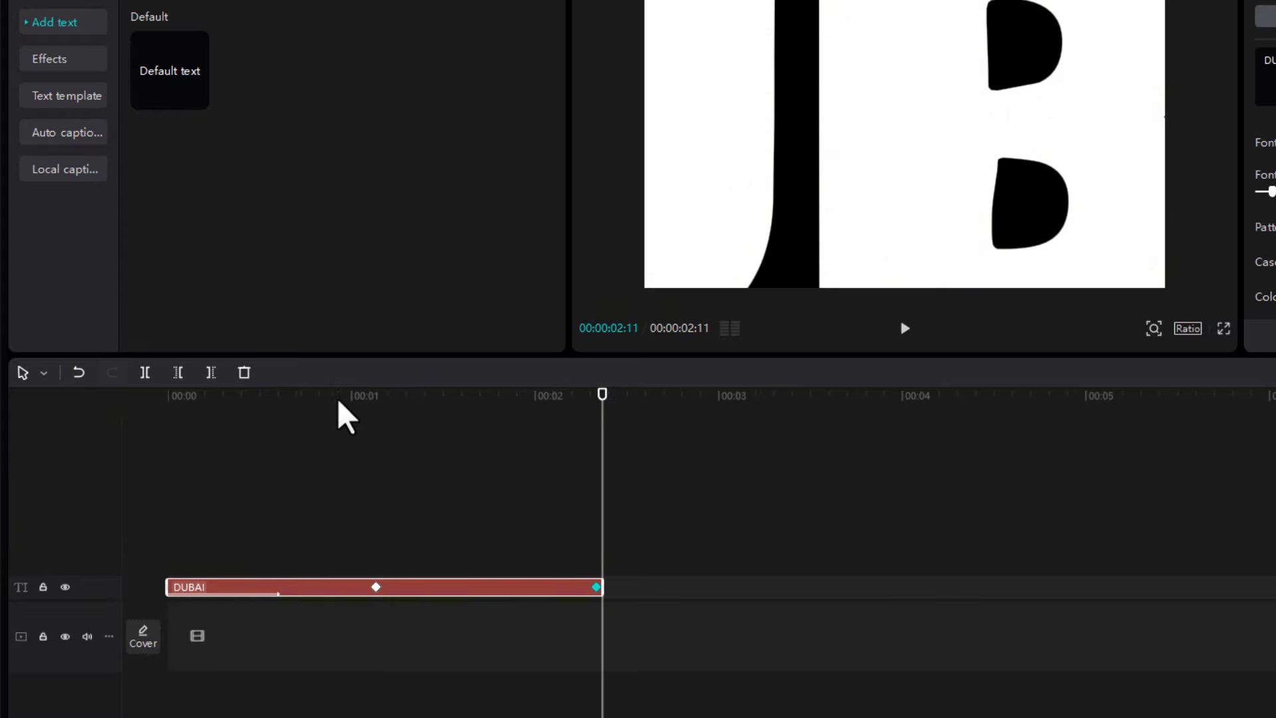
pyautogui.moveTo(276, 402); pyautogui.dragTo(447, 458)
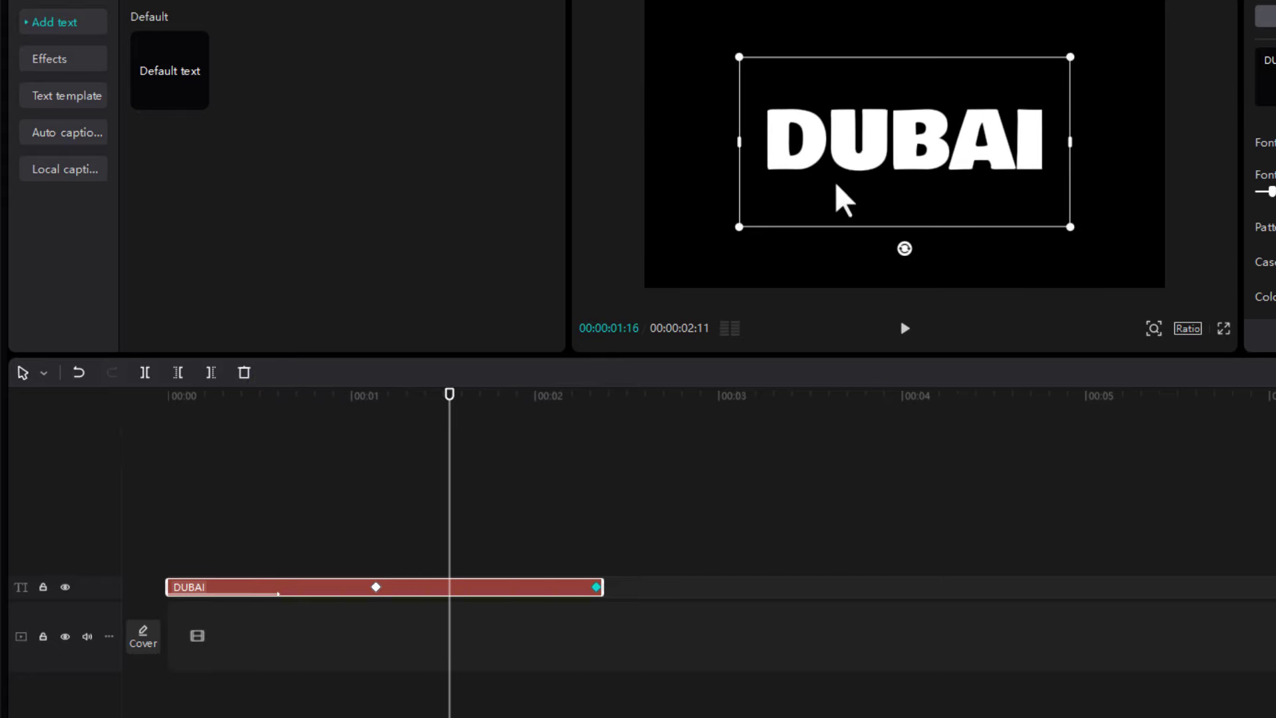
# - Place the imported Dubai skyline video on a track above the DUBAI text, starting at 00:00
pyautogui.click(28, 2)
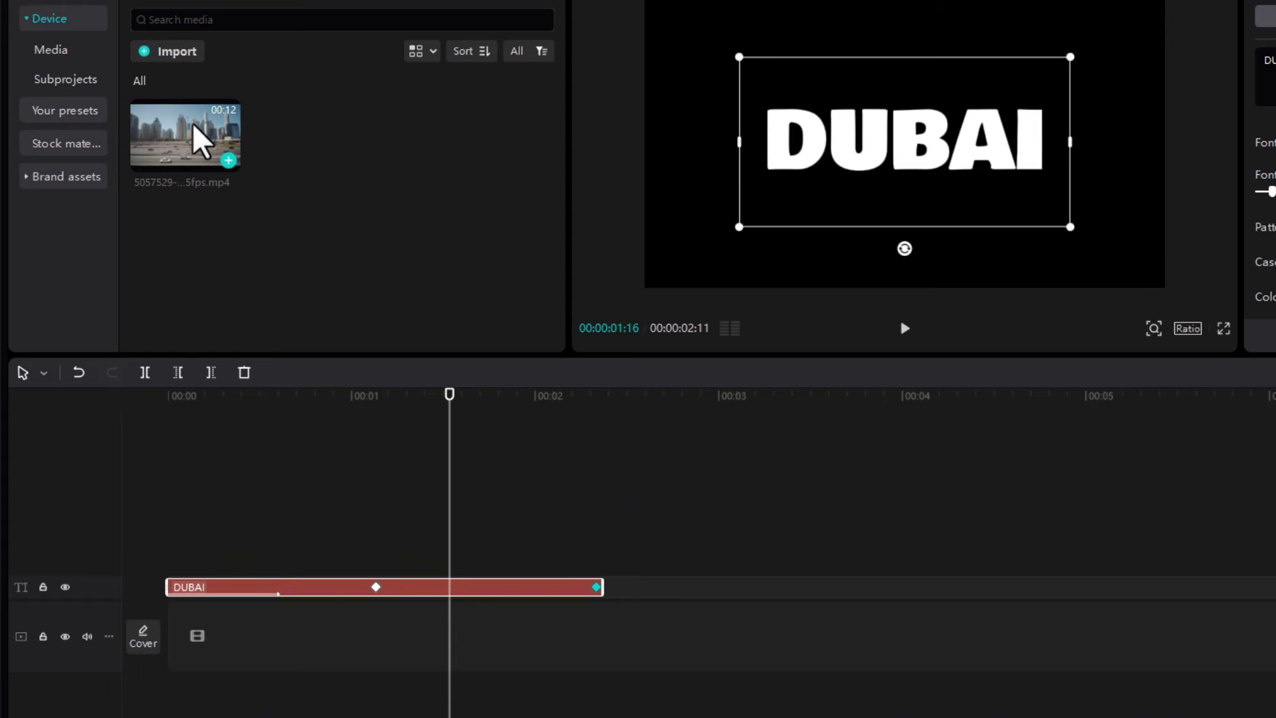
pyautogui.moveTo(184, 137); pyautogui.dragTo(172, 553)
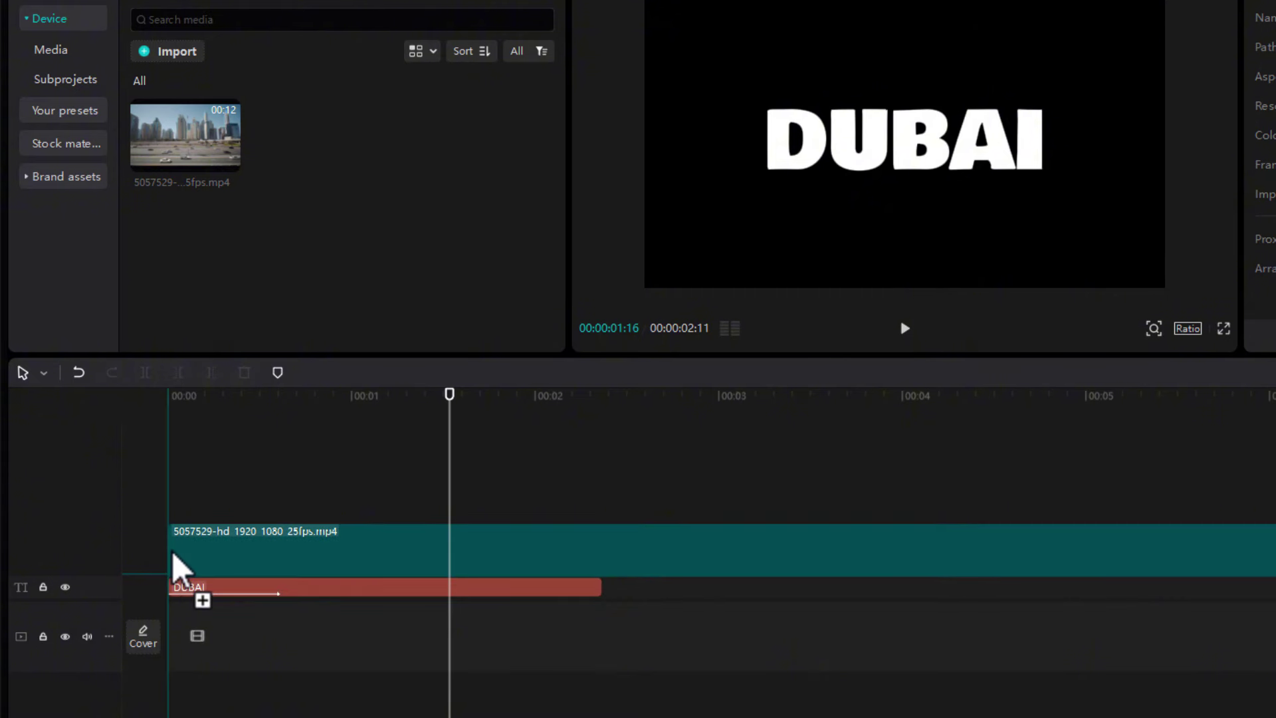
pyautogui.moveTo(174, 555); pyautogui.dragTo(177, 549)
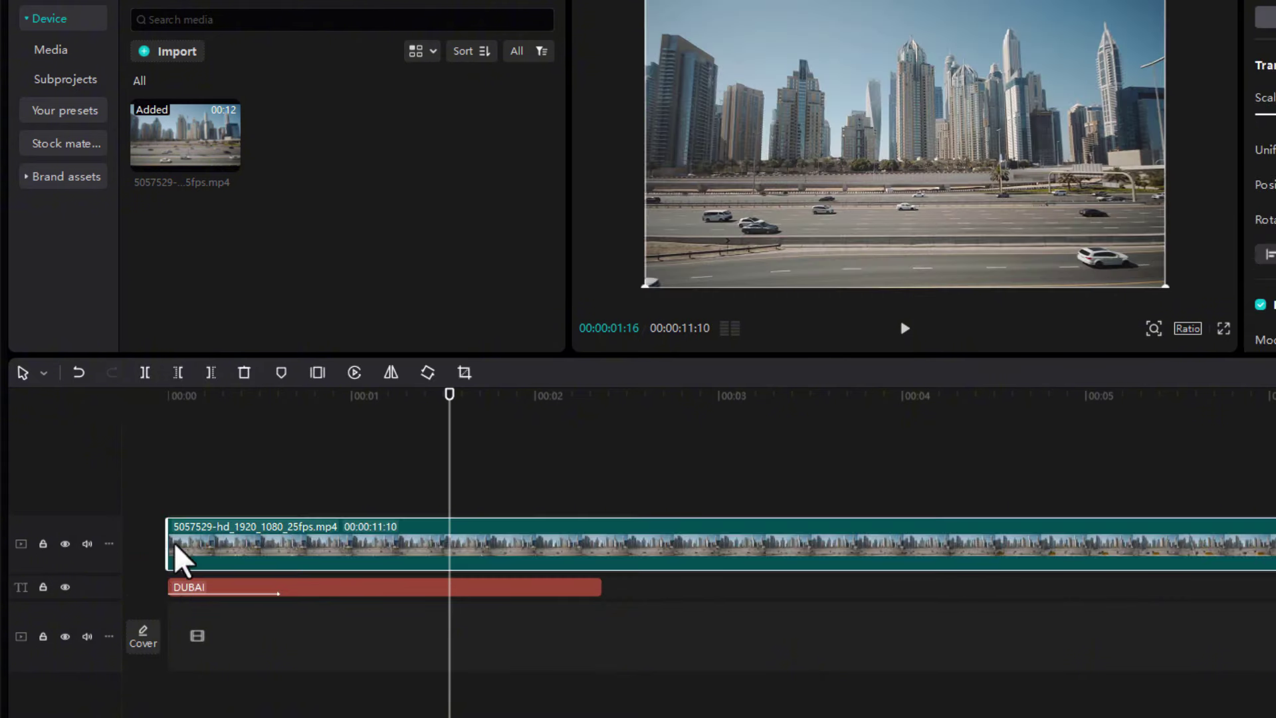
# - Set the skyline video's blend mode to Multiply so it shows only inside the text
pyautogui.moveTo(241, 408); pyautogui.dragTo(455, 449)
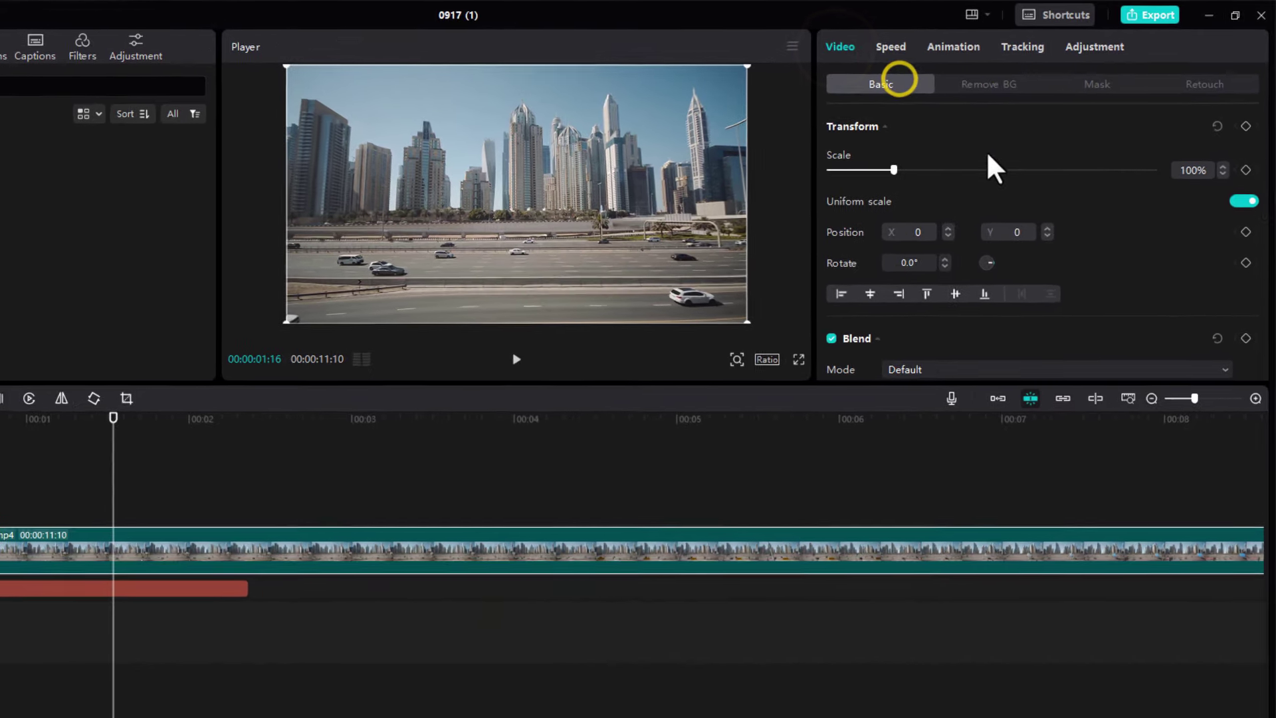
pyautogui.scroll(-3, 1040, 125)
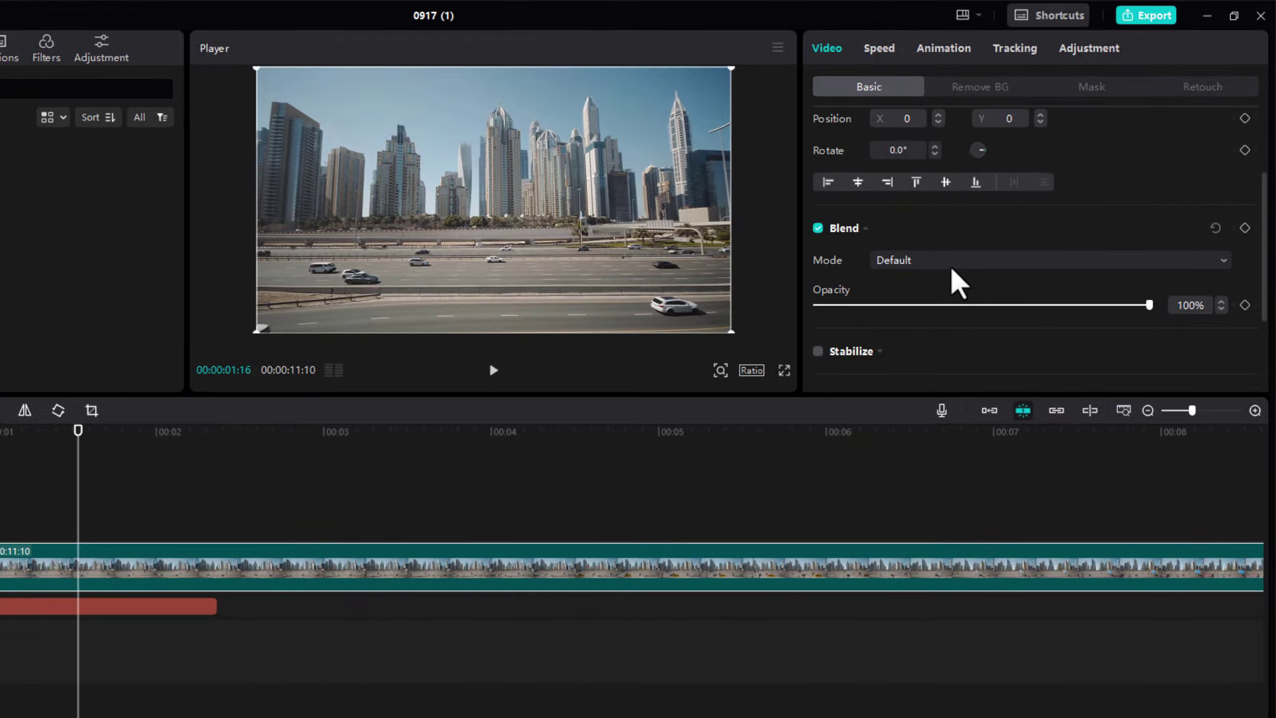
pyautogui.click(948, 261)
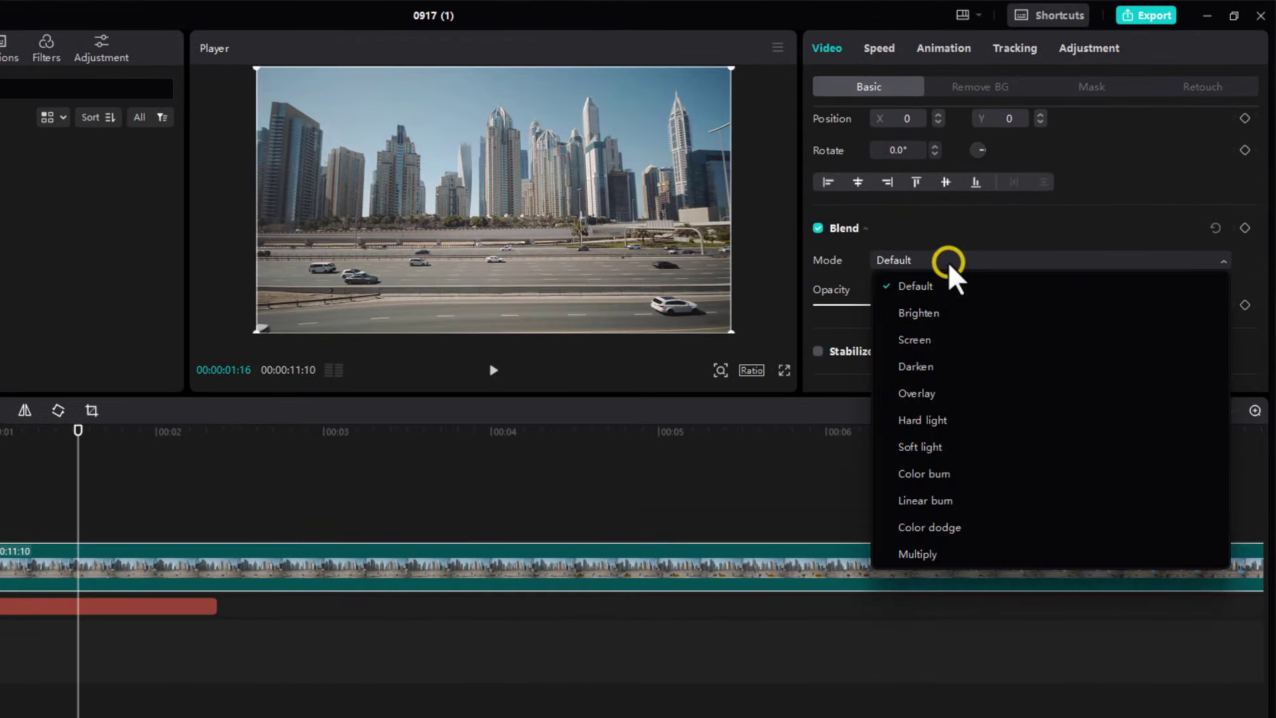
pyautogui.click(913, 553)
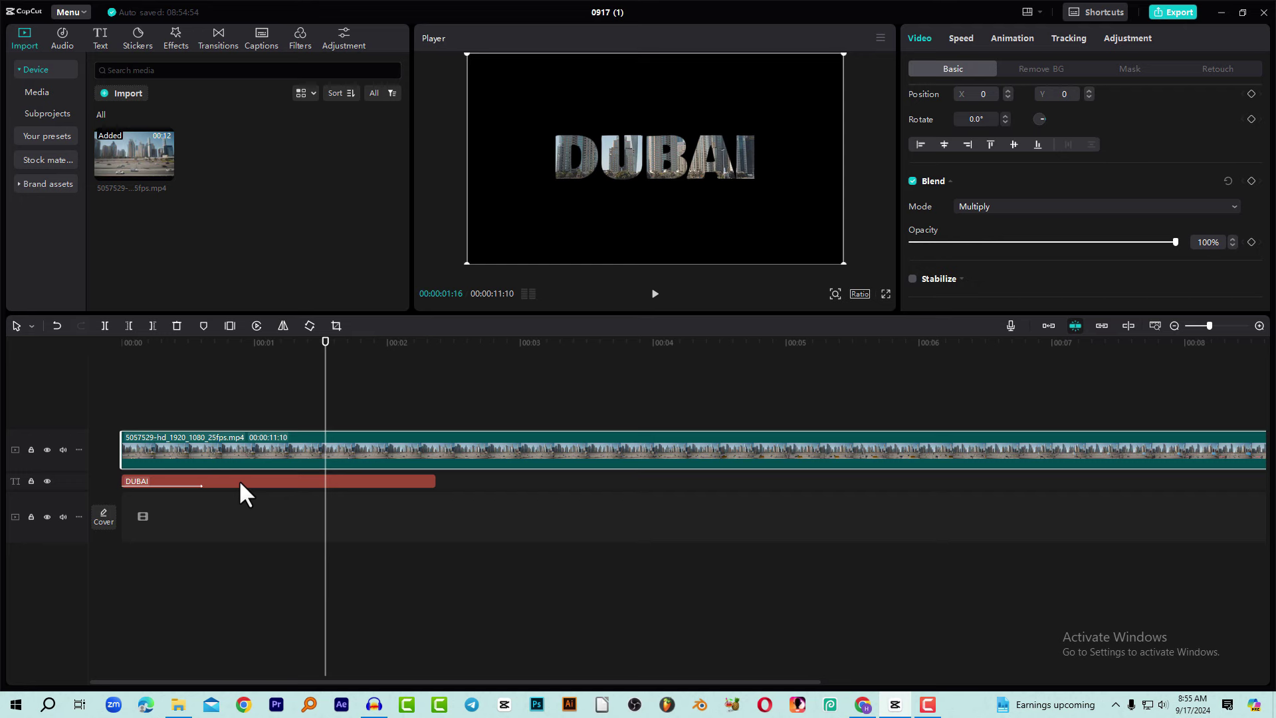
# - Shift the skyline video to start at about 00:00:00:27 and check the uncovered DUBAI text before it
pyautogui.moveTo(206, 340); pyautogui.dragTo(97, 356)
pyautogui.moveTo(193, 449); pyautogui.dragTo(305, 447)
pyautogui.moveTo(234, 344); pyautogui.dragTo(237, 406)
pyautogui.moveTo(326, 446); pyautogui.dragTo(273, 446)
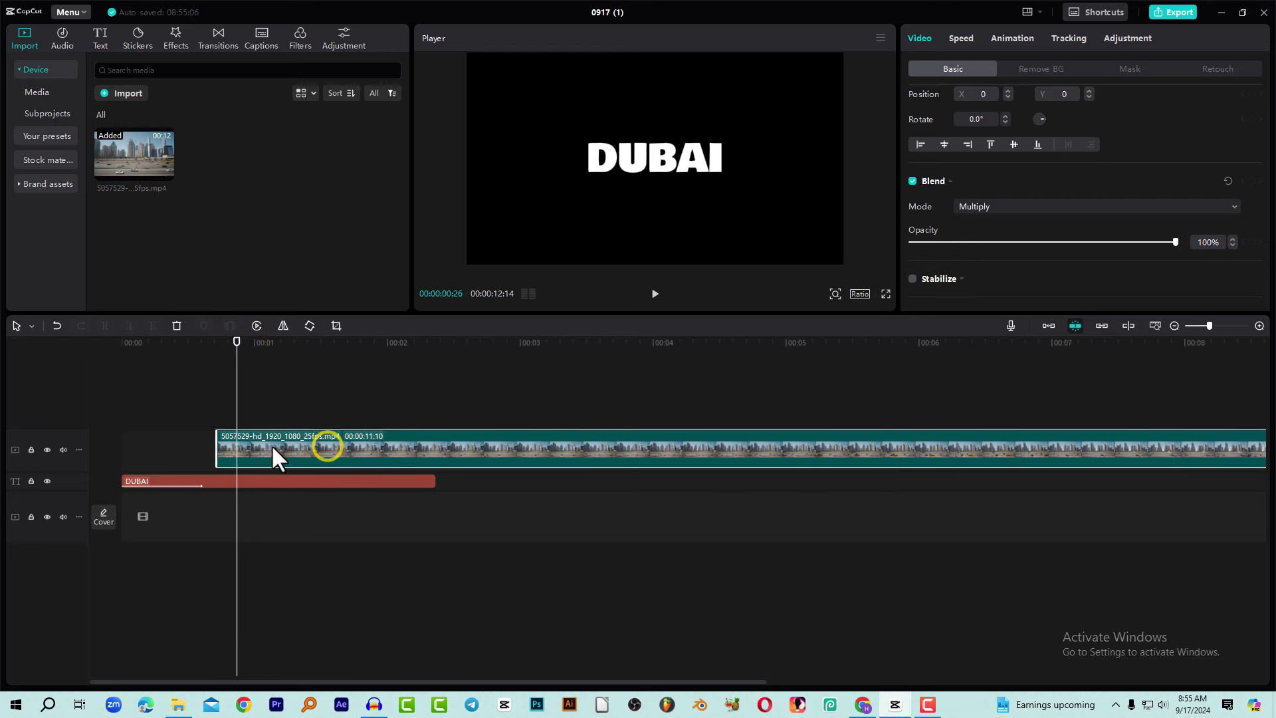
pyautogui.moveTo(261, 351); pyautogui.dragTo(204, 384)
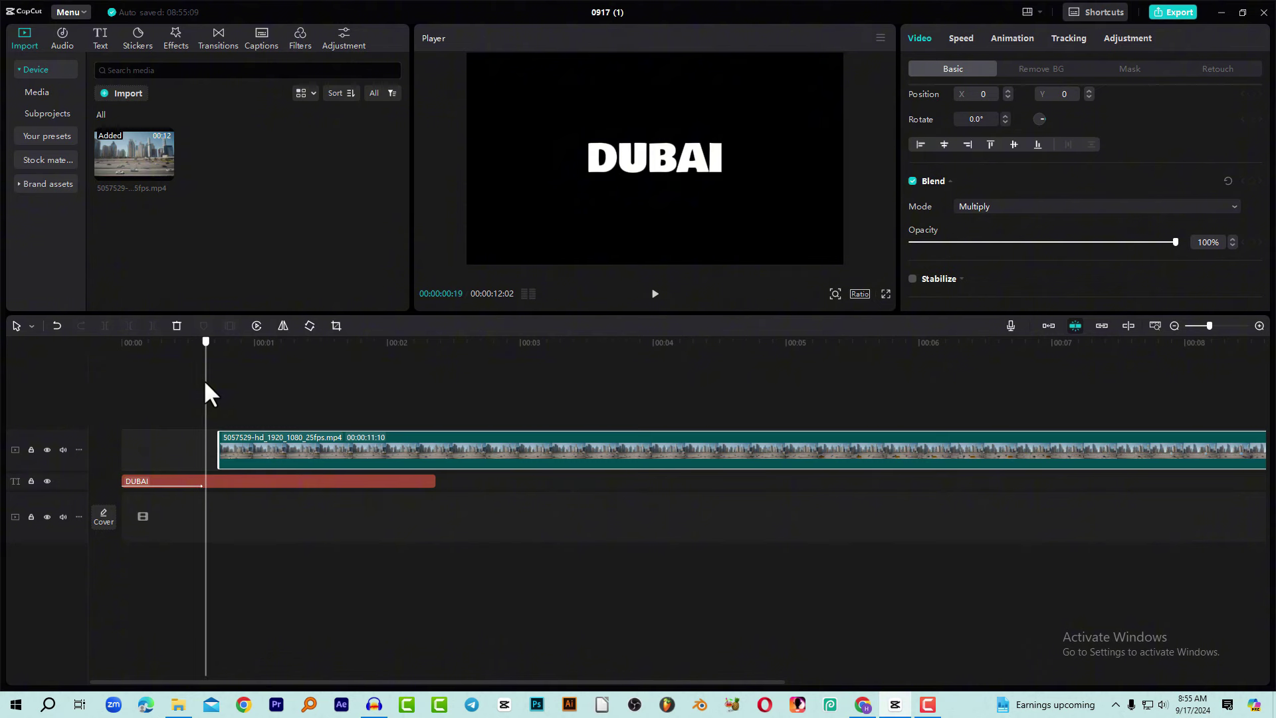
pyautogui.moveTo(266, 435); pyautogui.dragTo(288, 433)
pyautogui.click(219, 351)
# - Change the DUBAI text's color to bright yellow and compare it at 00:00:01:19 and 00:00:00:23, with and without the video
pyautogui.click(221, 477)
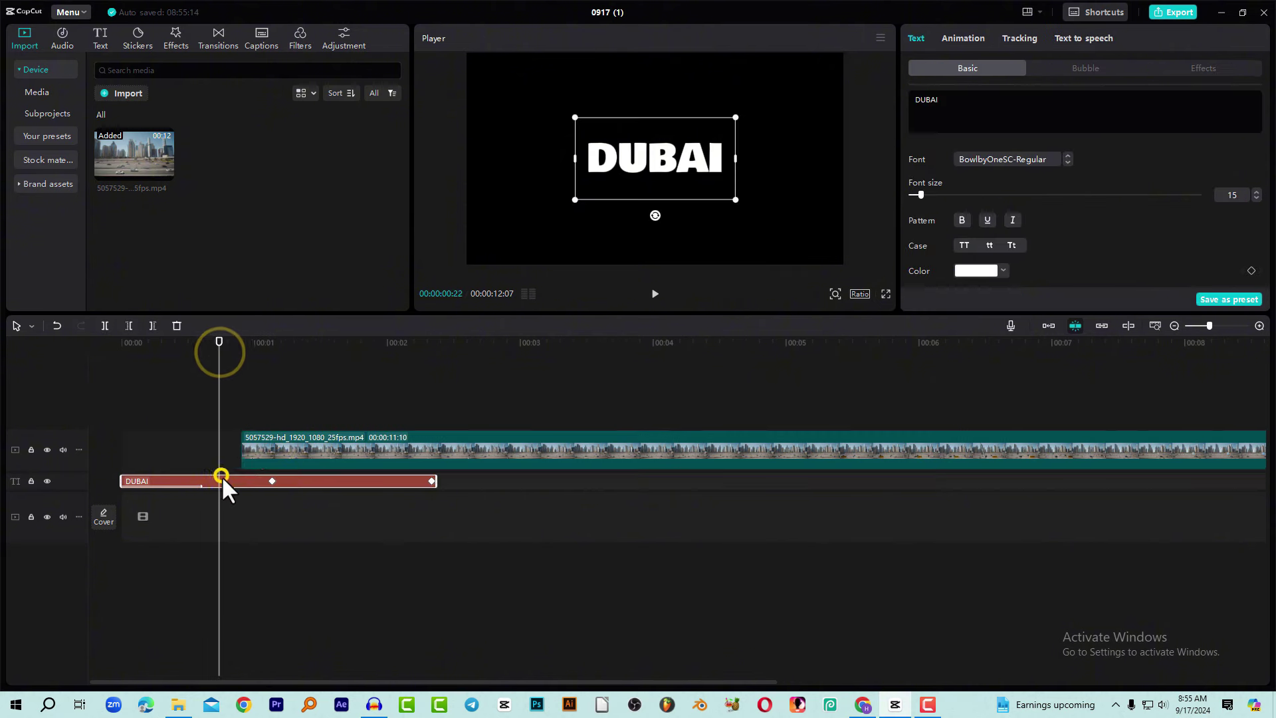
pyautogui.click(966, 269)
pyautogui.click(1060, 307)
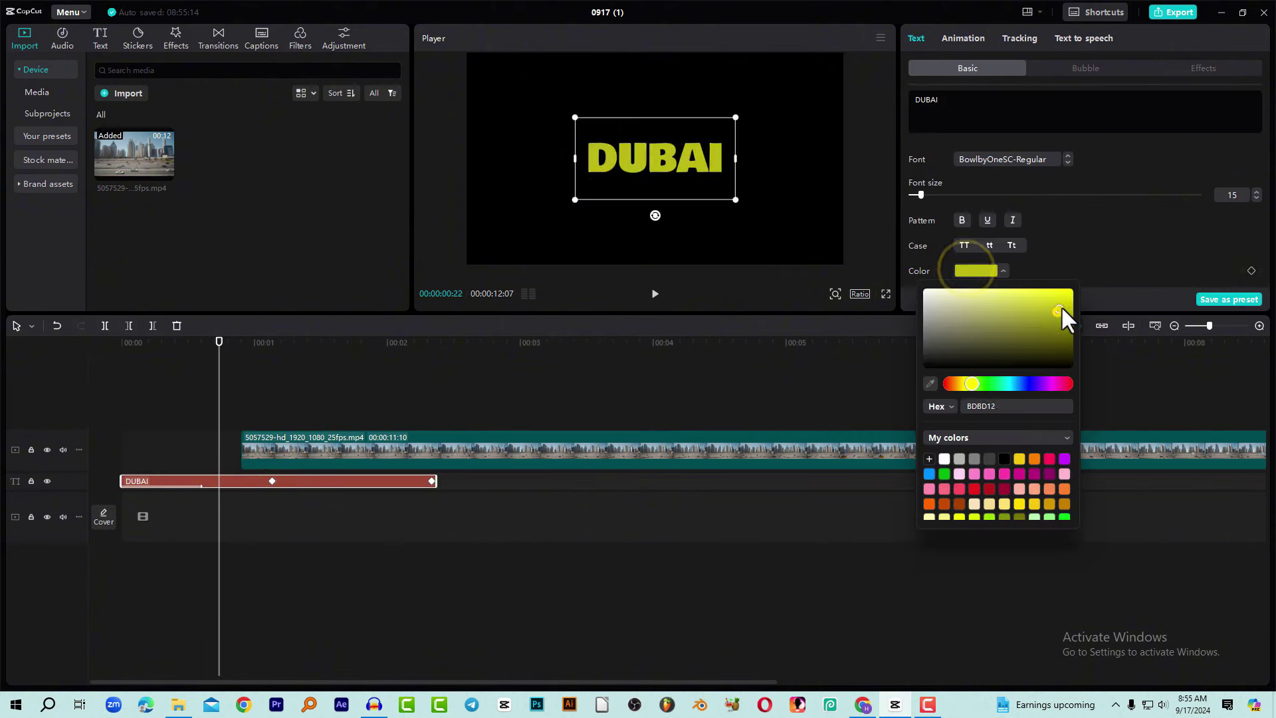
pyautogui.click(1091, 210)
pyautogui.moveTo(297, 345); pyautogui.dragTo(338, 349)
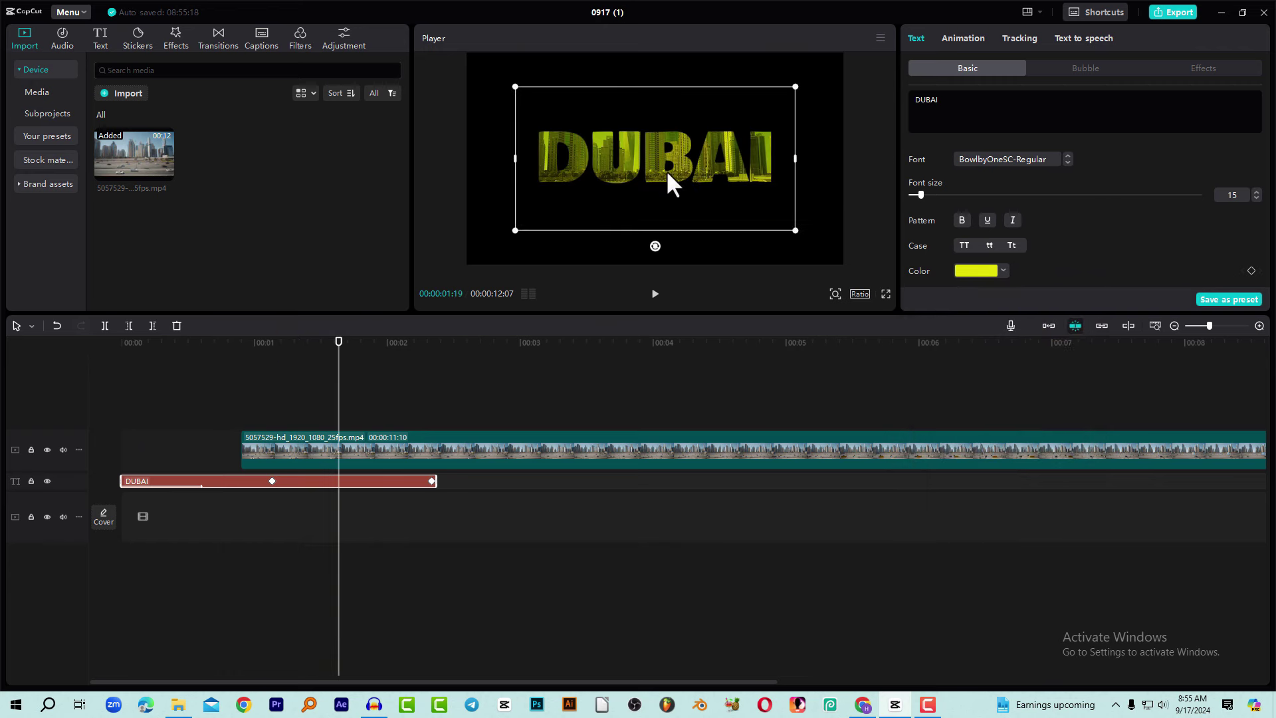
pyautogui.click(224, 342)
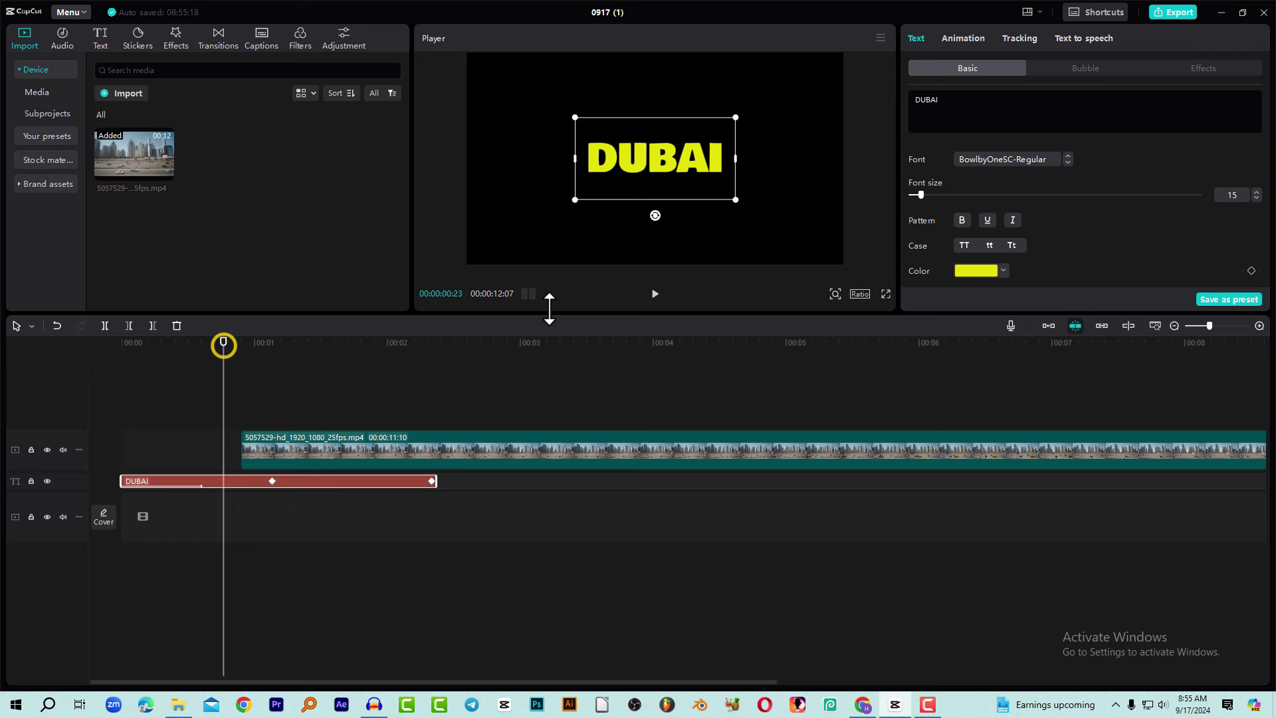
# - Restore the DUBAI text's color to white (FFFFFF) and move the skyline video back to the timeline's start
pyautogui.click(968, 266)
pyautogui.moveTo(967, 328); pyautogui.dragTo(847, 261)
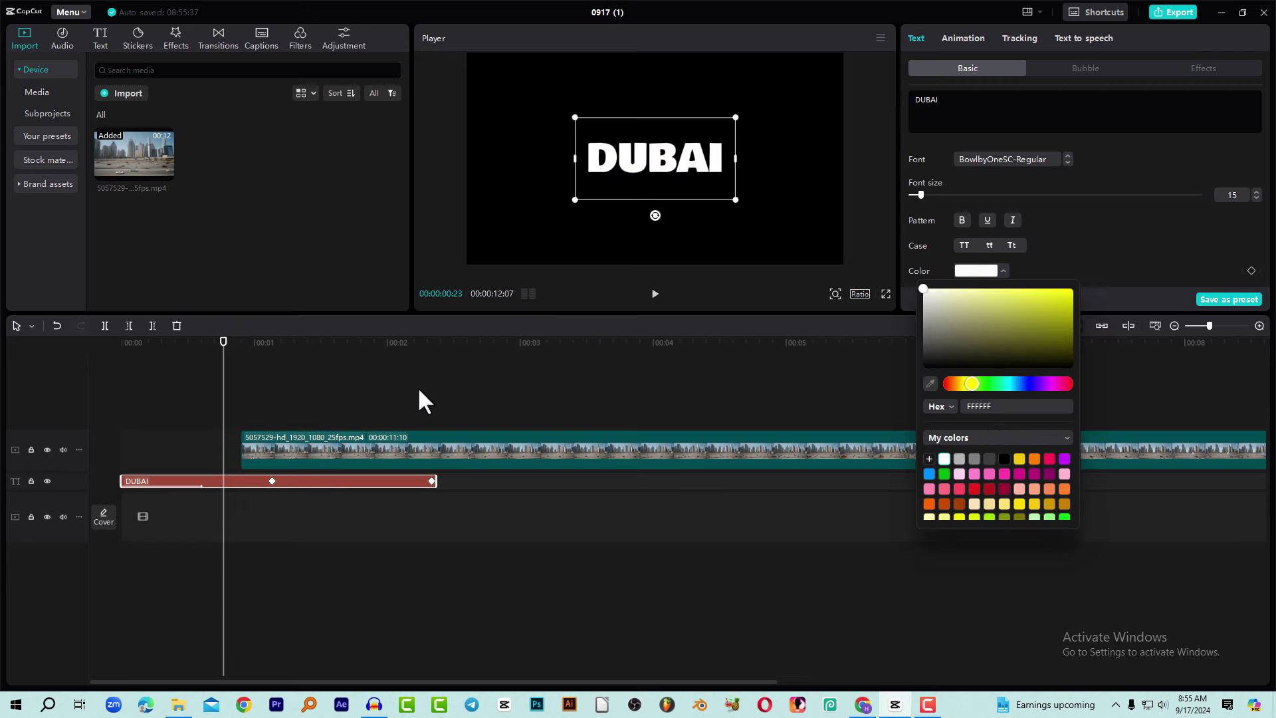
pyautogui.moveTo(285, 457); pyautogui.dragTo(156, 456)
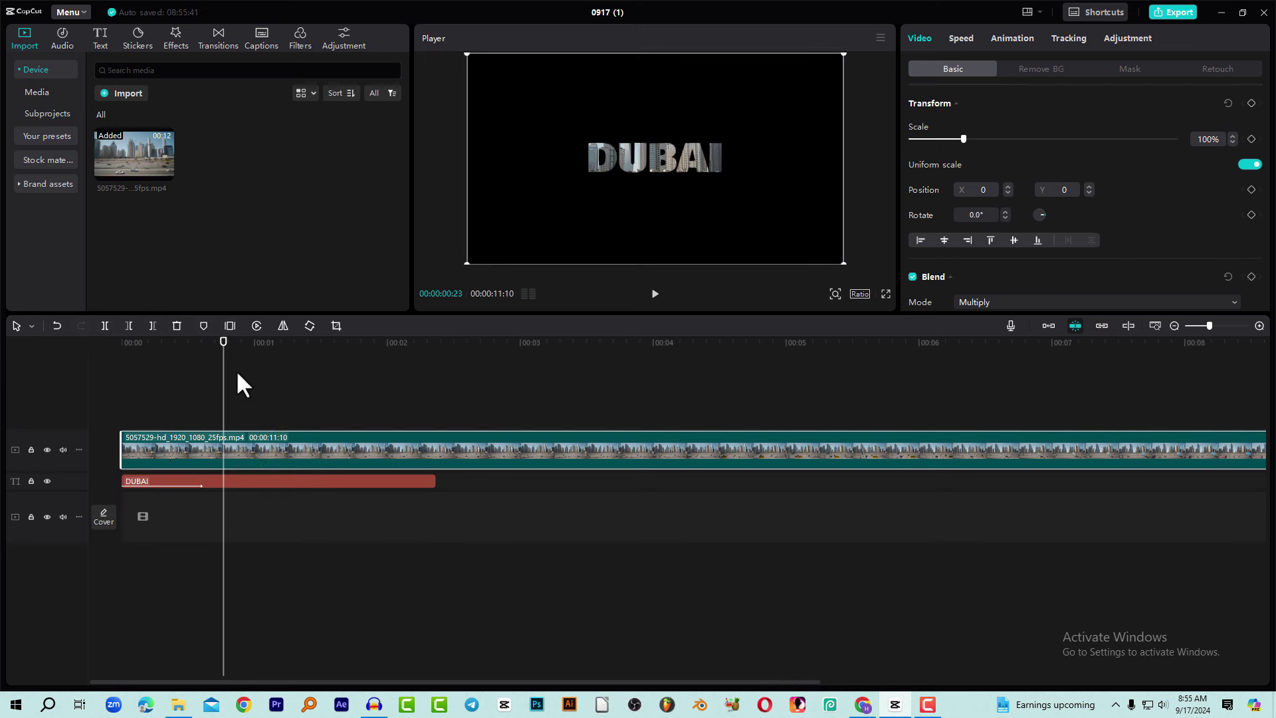
# - Play the video-filled DUBAI text from near the start of the timeline to review the reveal
pyautogui.click(146, 344)
pyautogui.press('space')
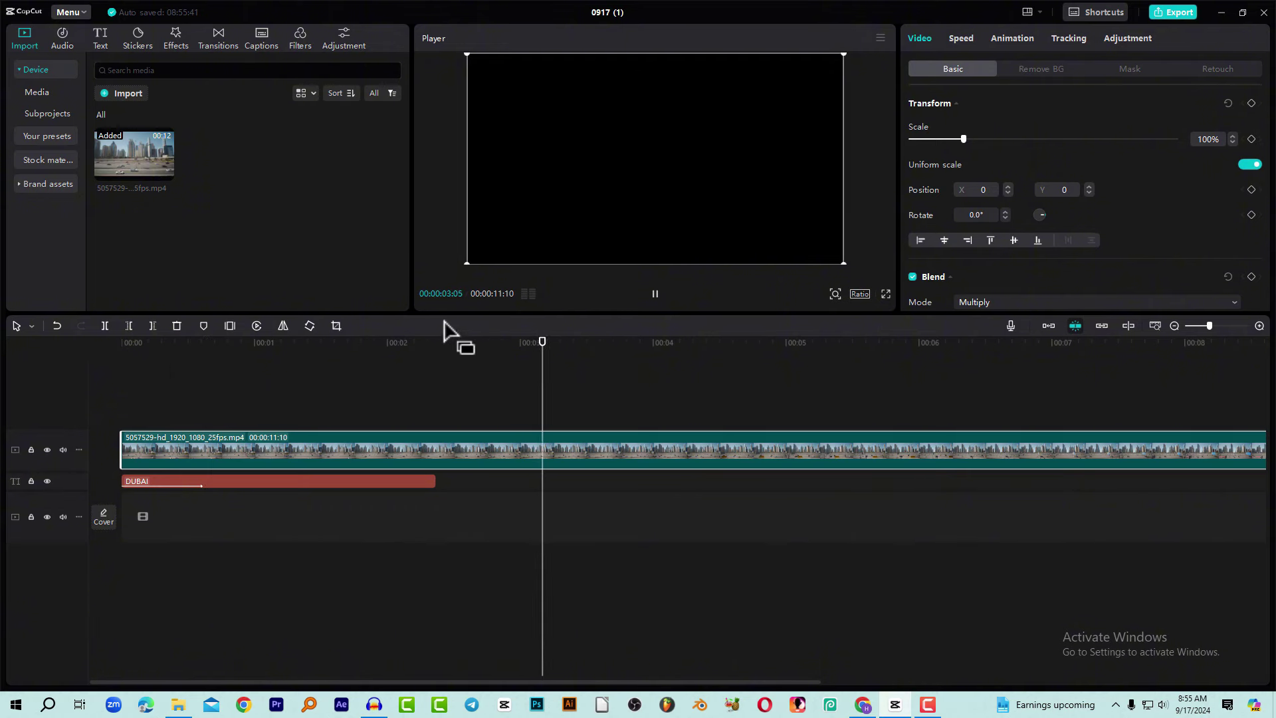
# - Split the skyline video at 00:00:02:11, where the DUBAI text ends
pyautogui.press('space')
pyautogui.click(400, 341)
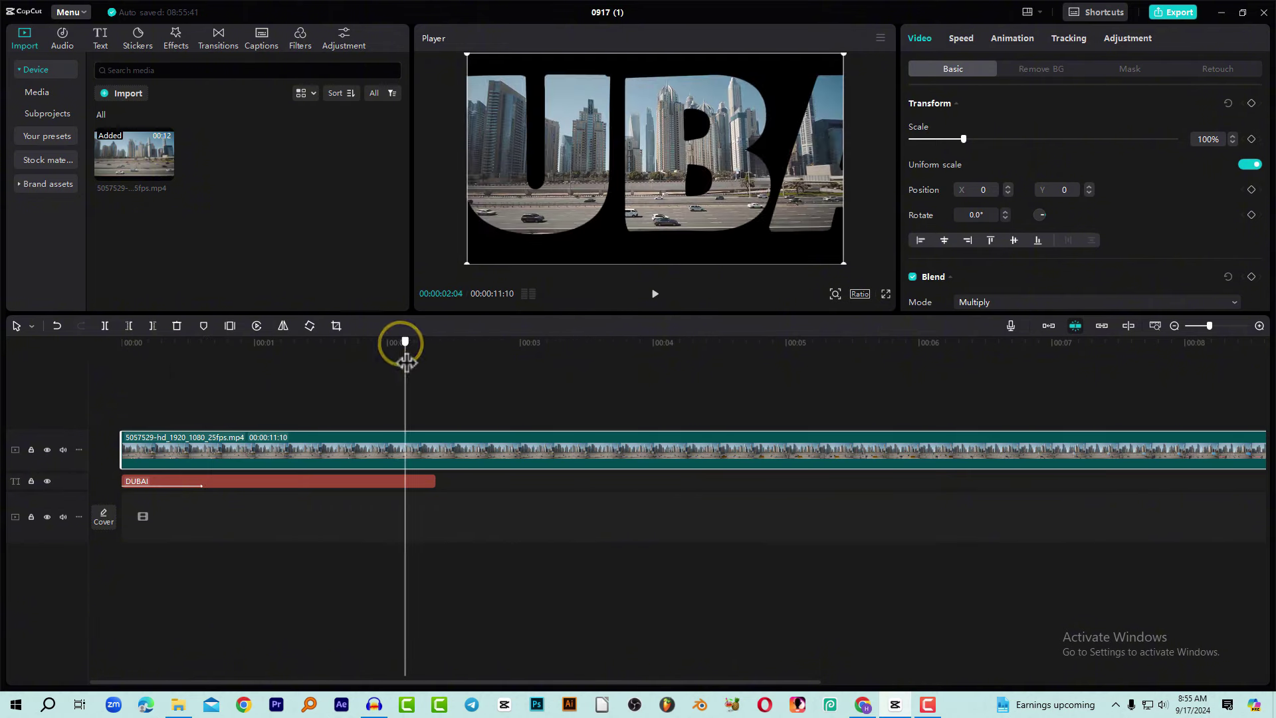
pyautogui.moveTo(406, 361); pyautogui.dragTo(433, 362)
pyautogui.click(431, 481)
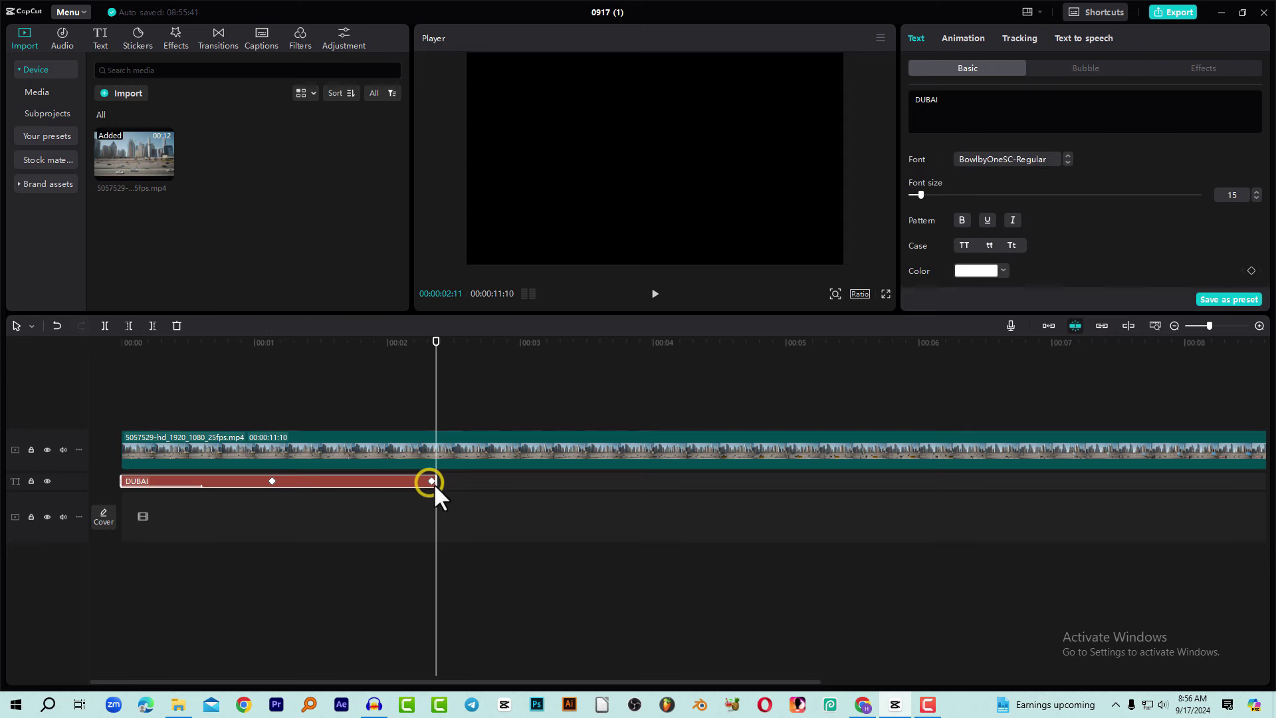
pyautogui.click(450, 449)
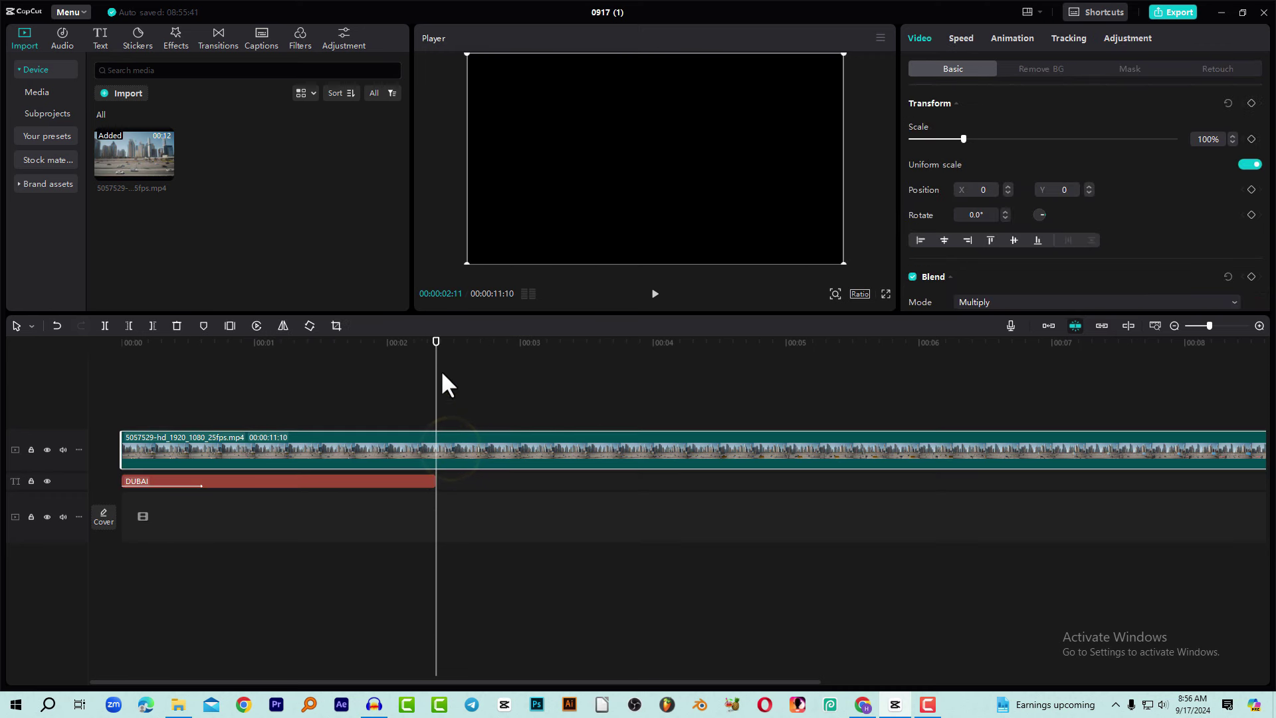
pyautogui.moveTo(438, 367); pyautogui.dragTo(530, 368)
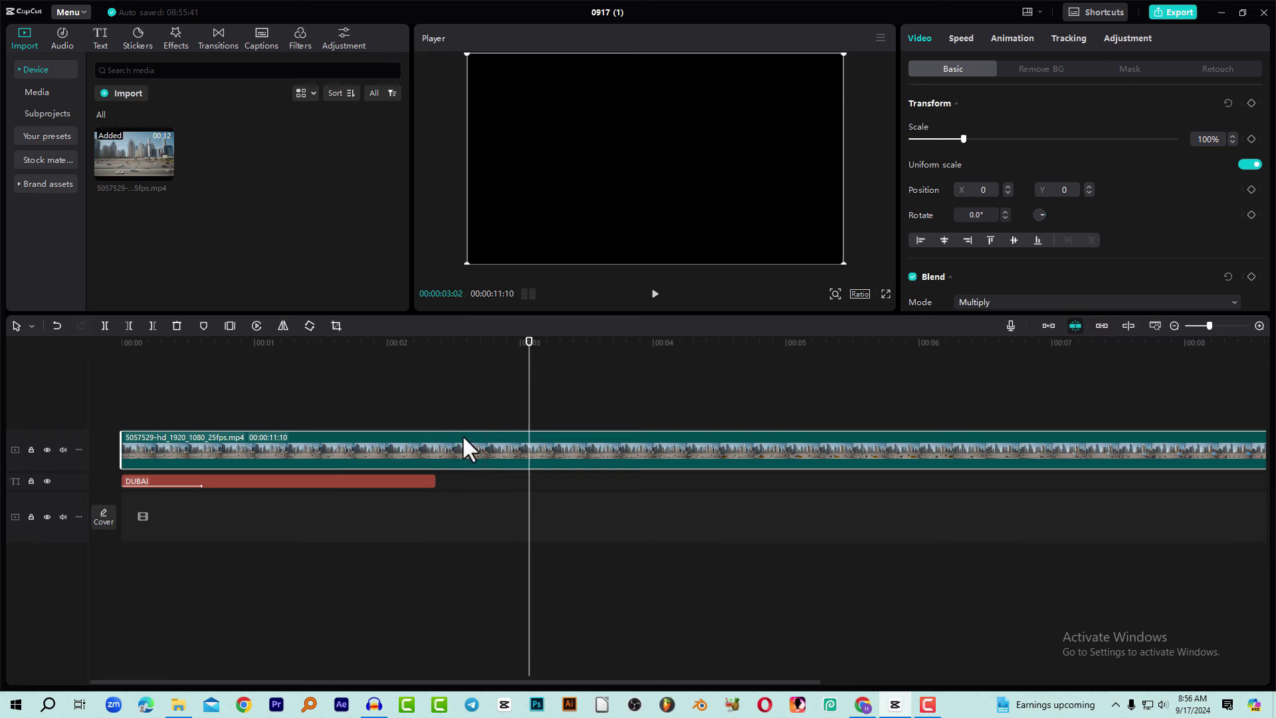
pyautogui.click(430, 481)
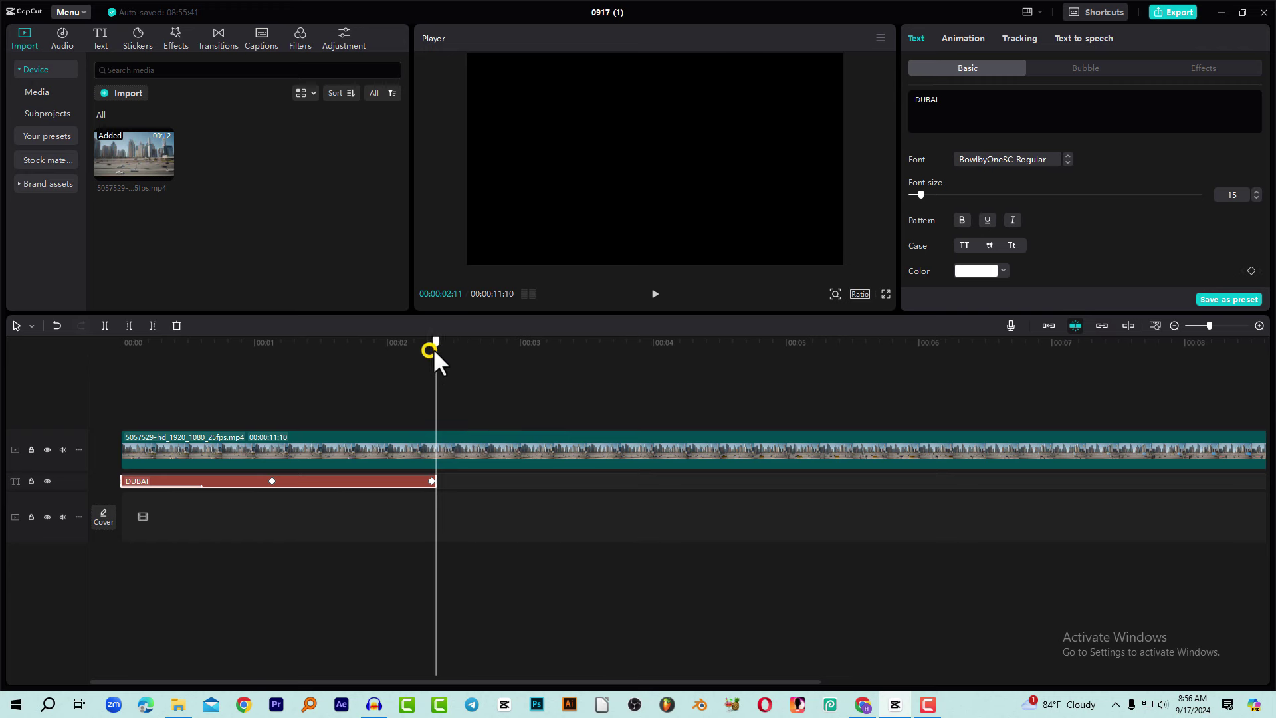
pyautogui.click(453, 445)
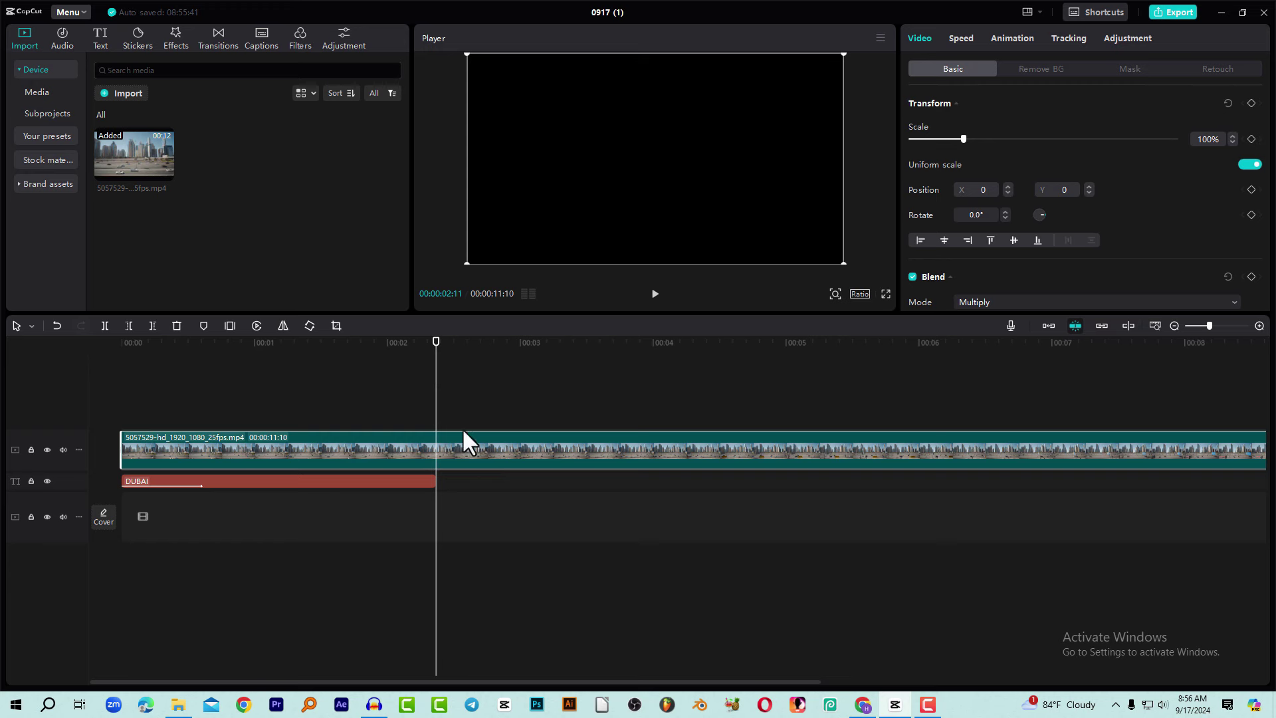
pyautogui.hotkey('ctrl', 'b')
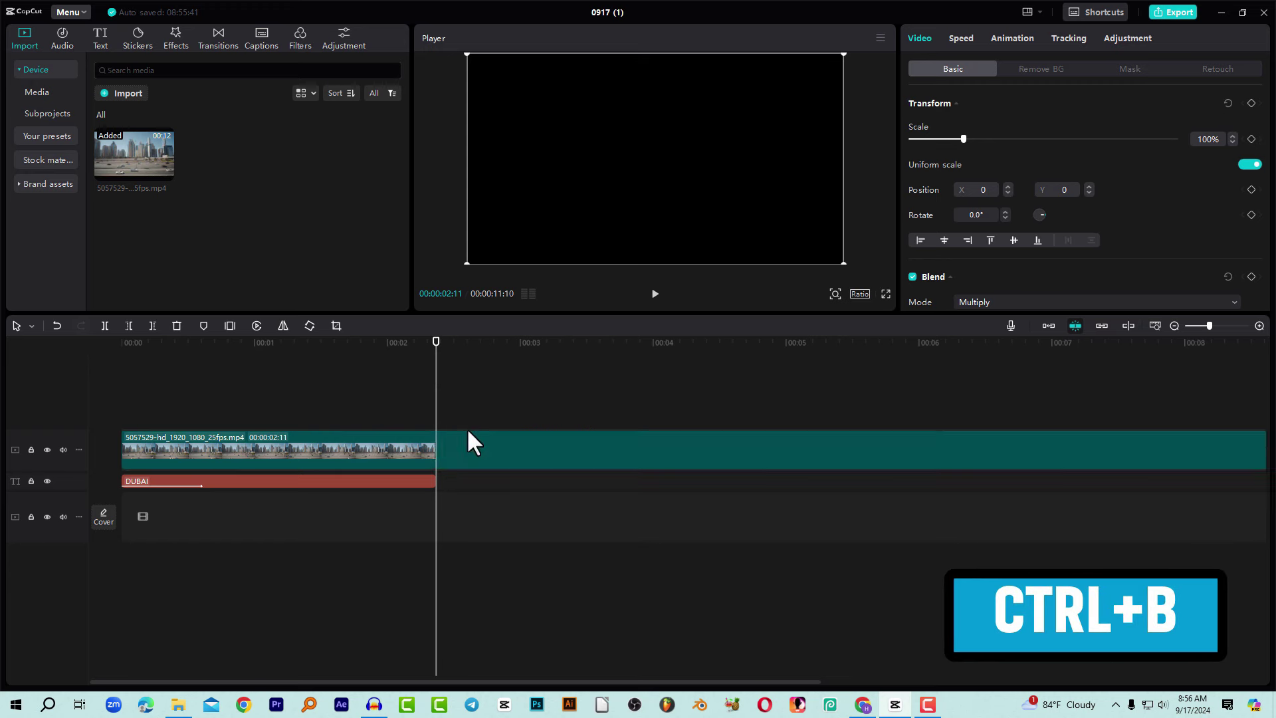
# - Set the blend mode of the skyline clip after the split to Default and play the reveal into the full footage
pyautogui.click(984, 300)
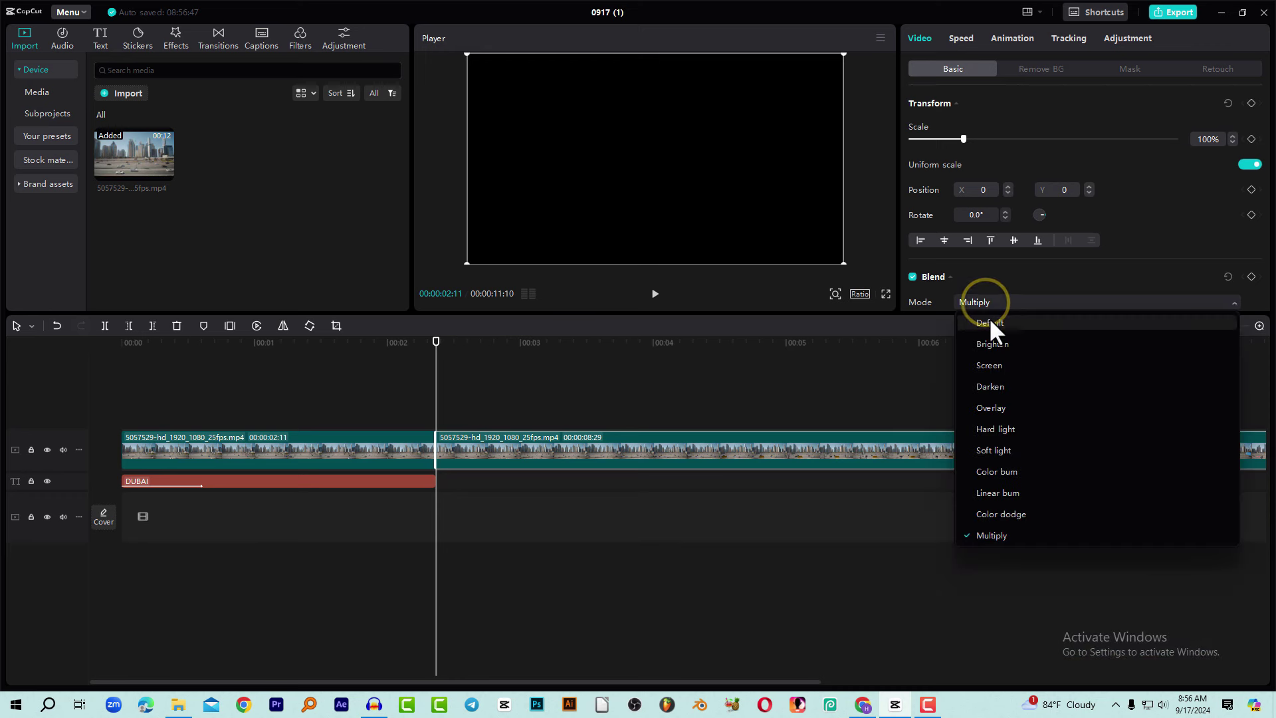
pyautogui.click(988, 321)
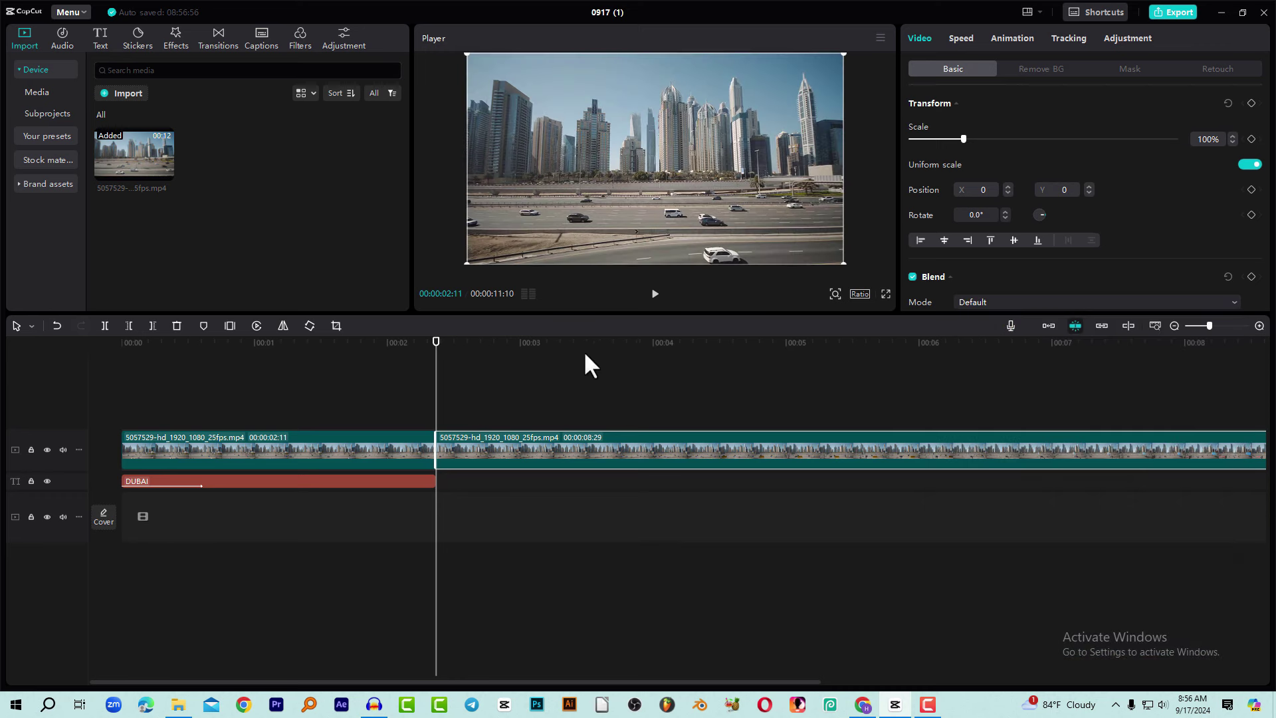
pyautogui.click(376, 344)
pyautogui.press('space')
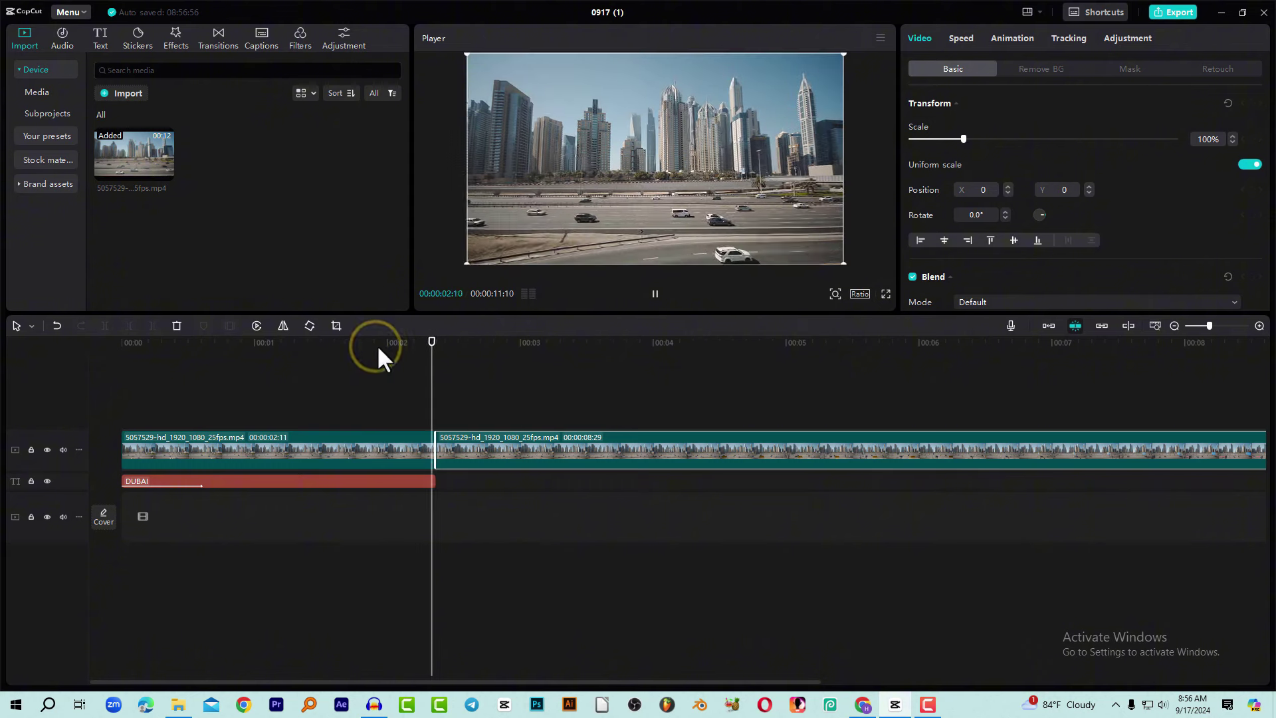
pyautogui.press('space')
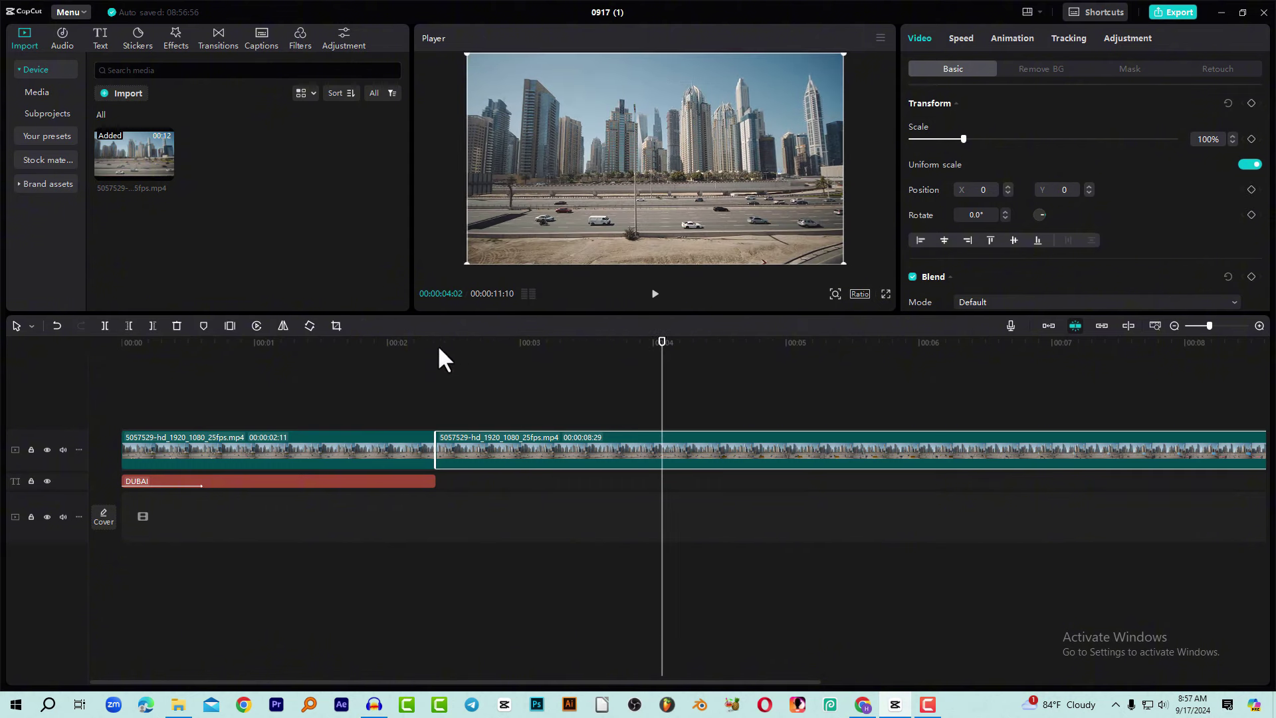
pyautogui.moveTo(364, 346); pyautogui.dragTo(38, 353)
pyautogui.press('space')
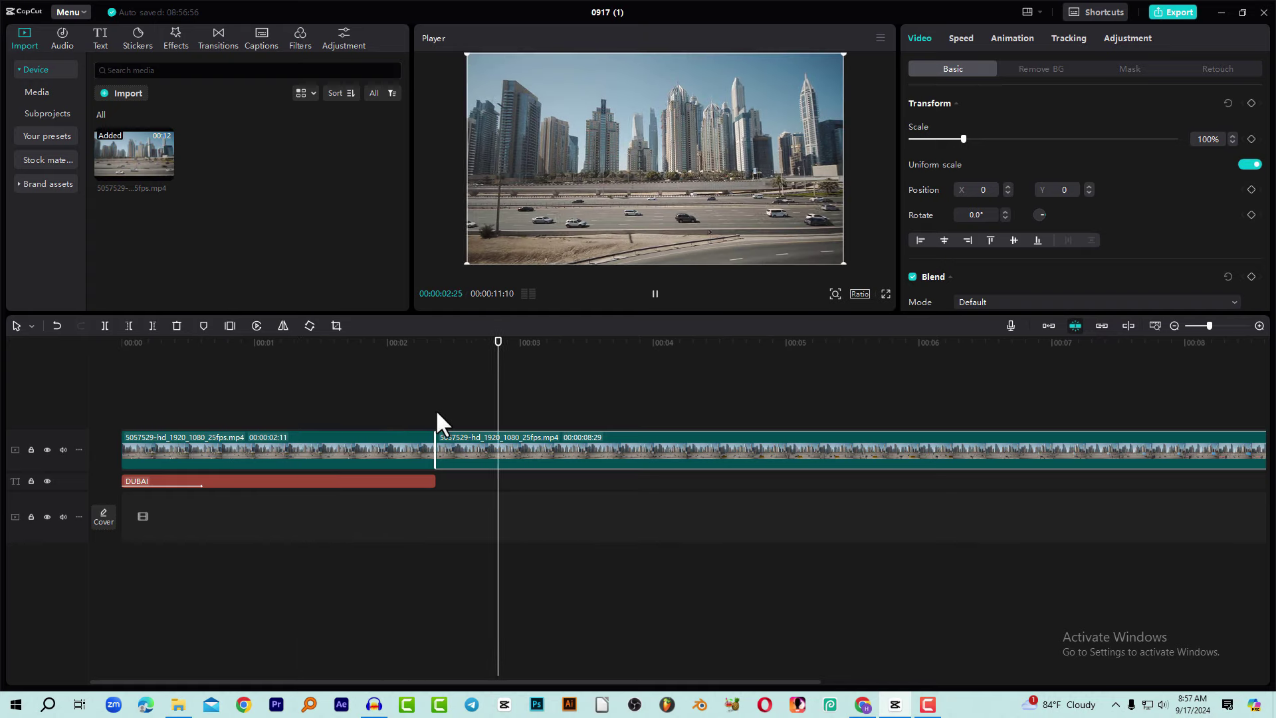
pyautogui.press('space')
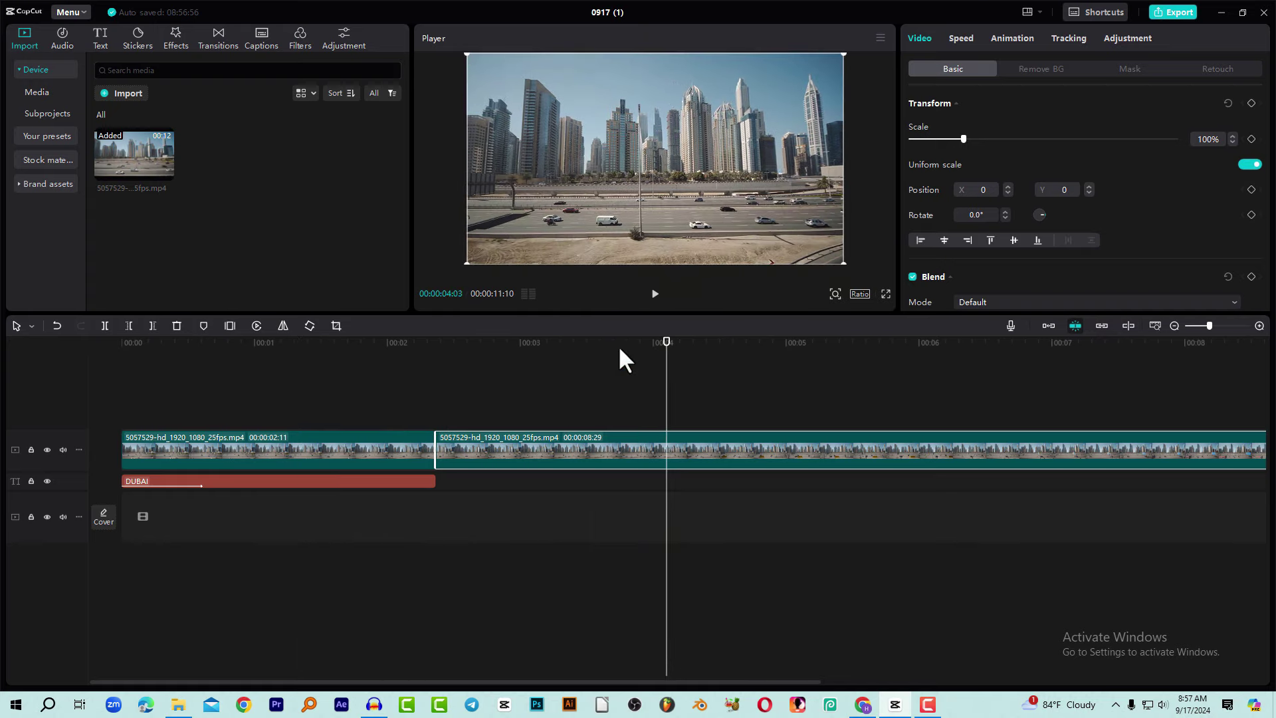
# - Split the skyline video again at 00:00:03:15 and set the last part's blend mode to Multiply
pyautogui.moveTo(585, 354); pyautogui.dragTo(562, 365)
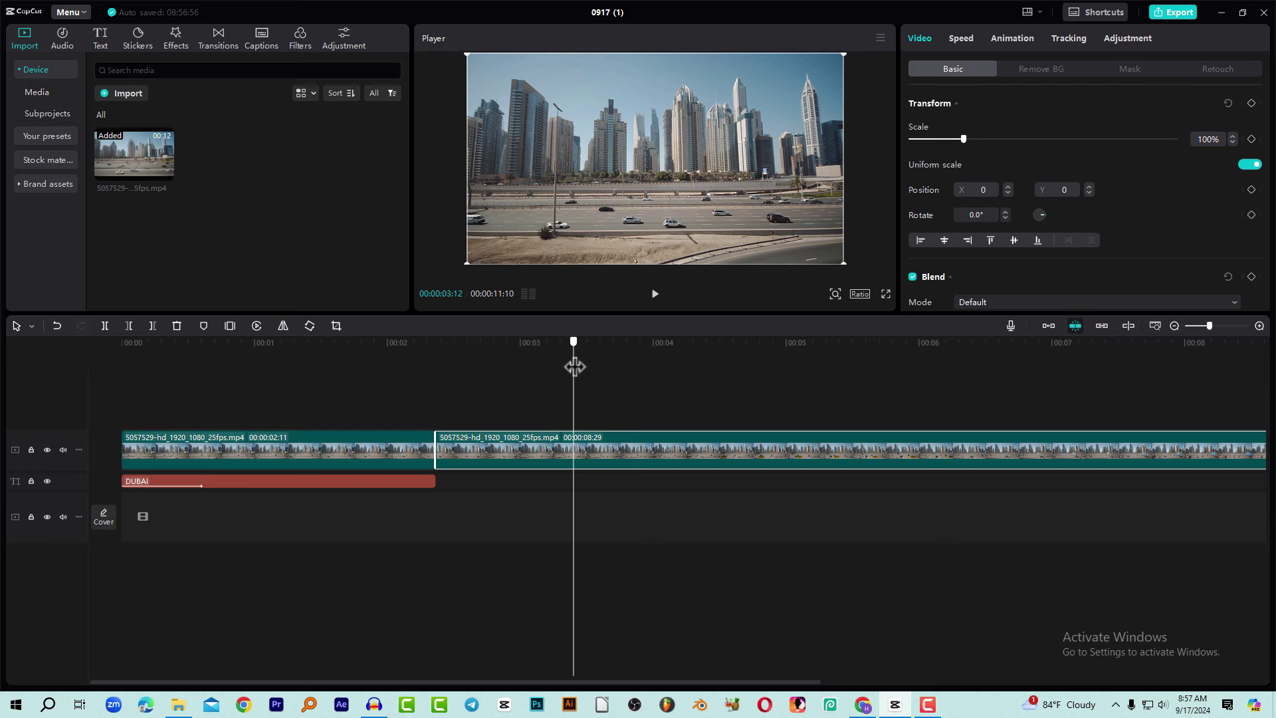
pyautogui.click(587, 351)
pyautogui.click(626, 451)
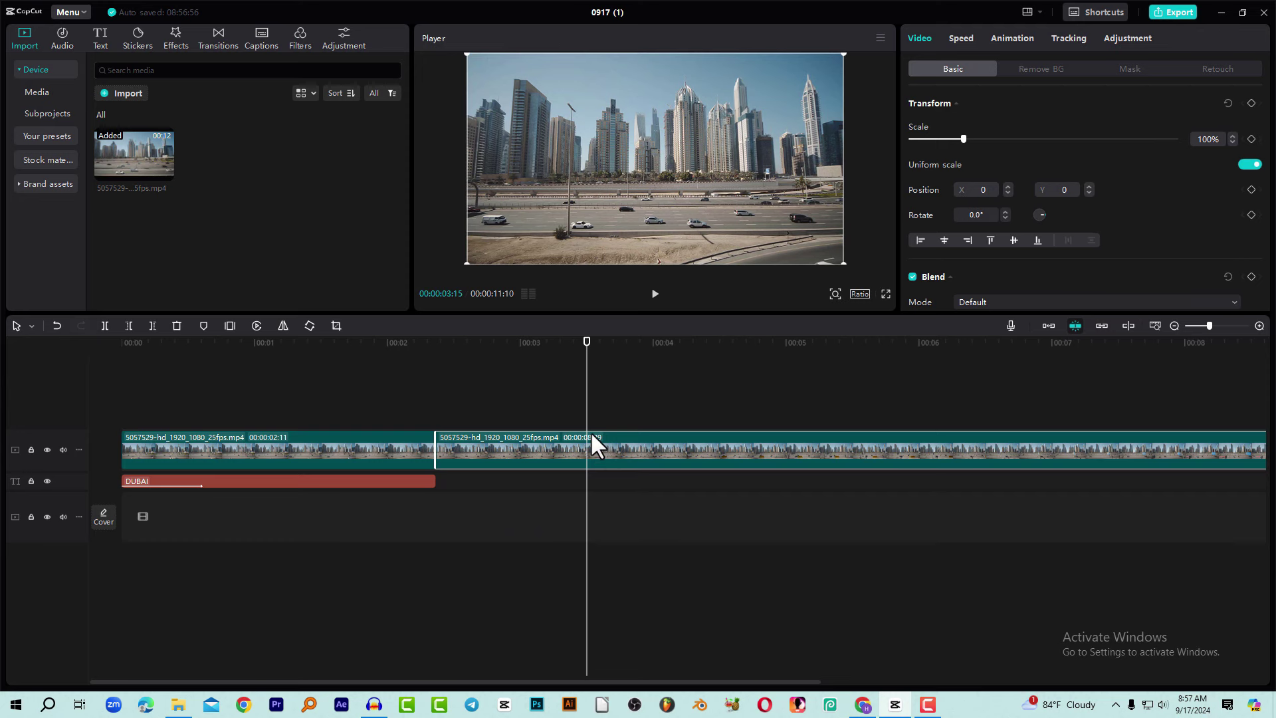
pyautogui.hotkey('ctrl', 'b')
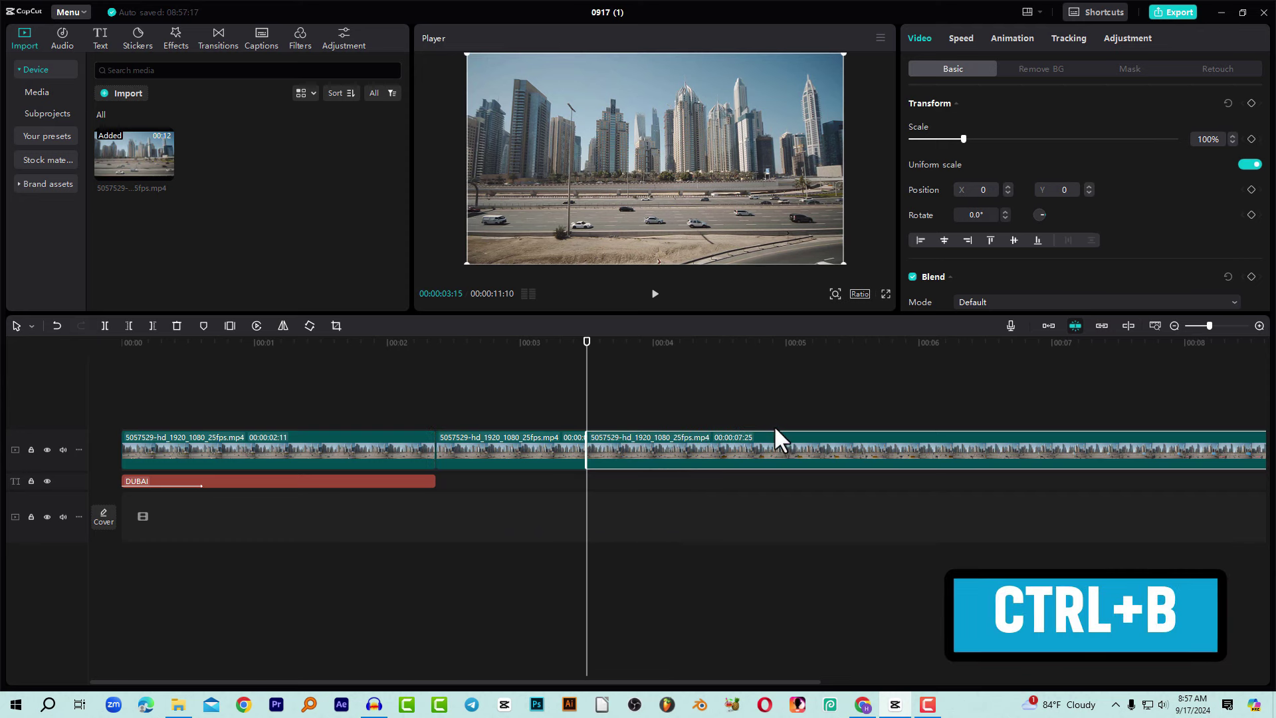
pyautogui.click(680, 445)
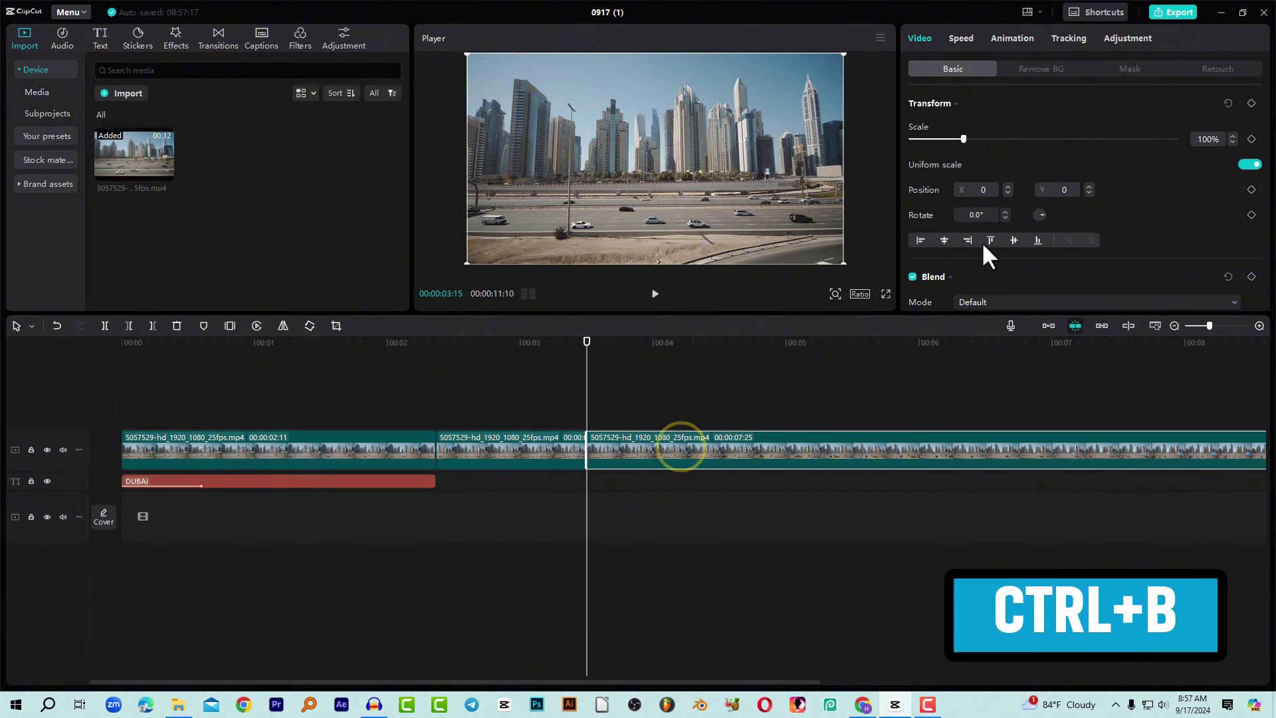
pyautogui.click(991, 301)
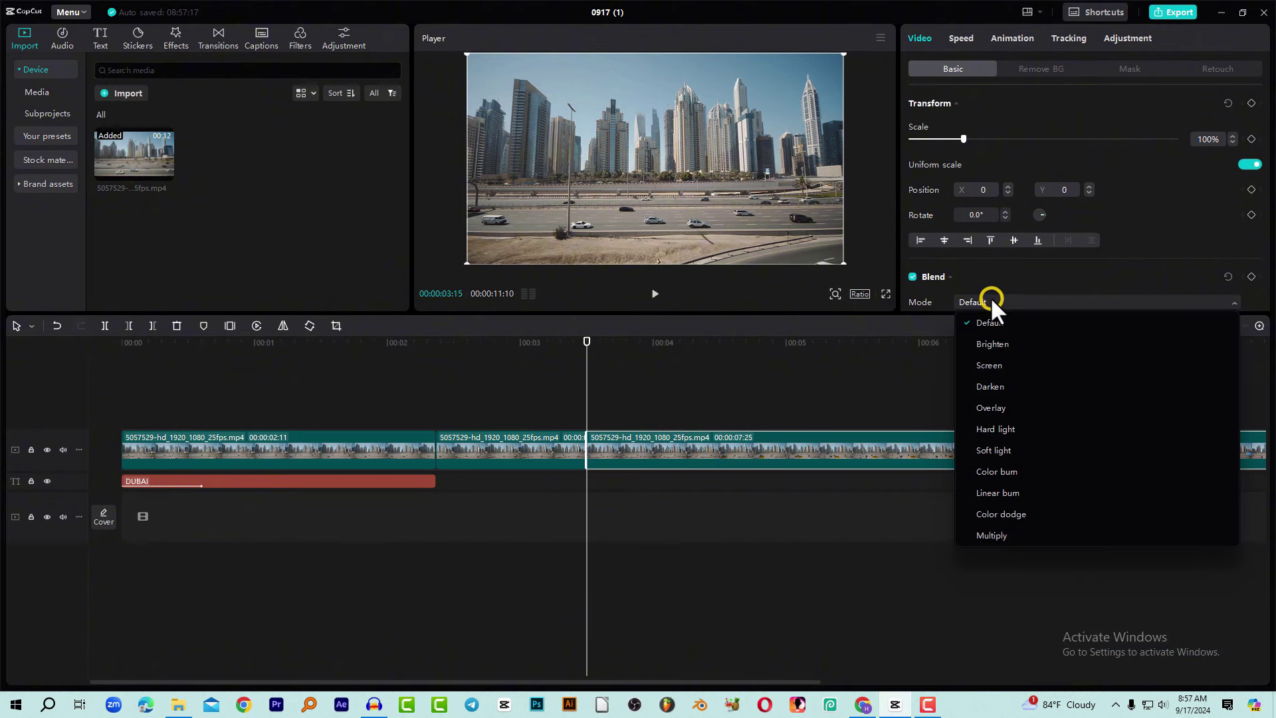
pyautogui.click(977, 536)
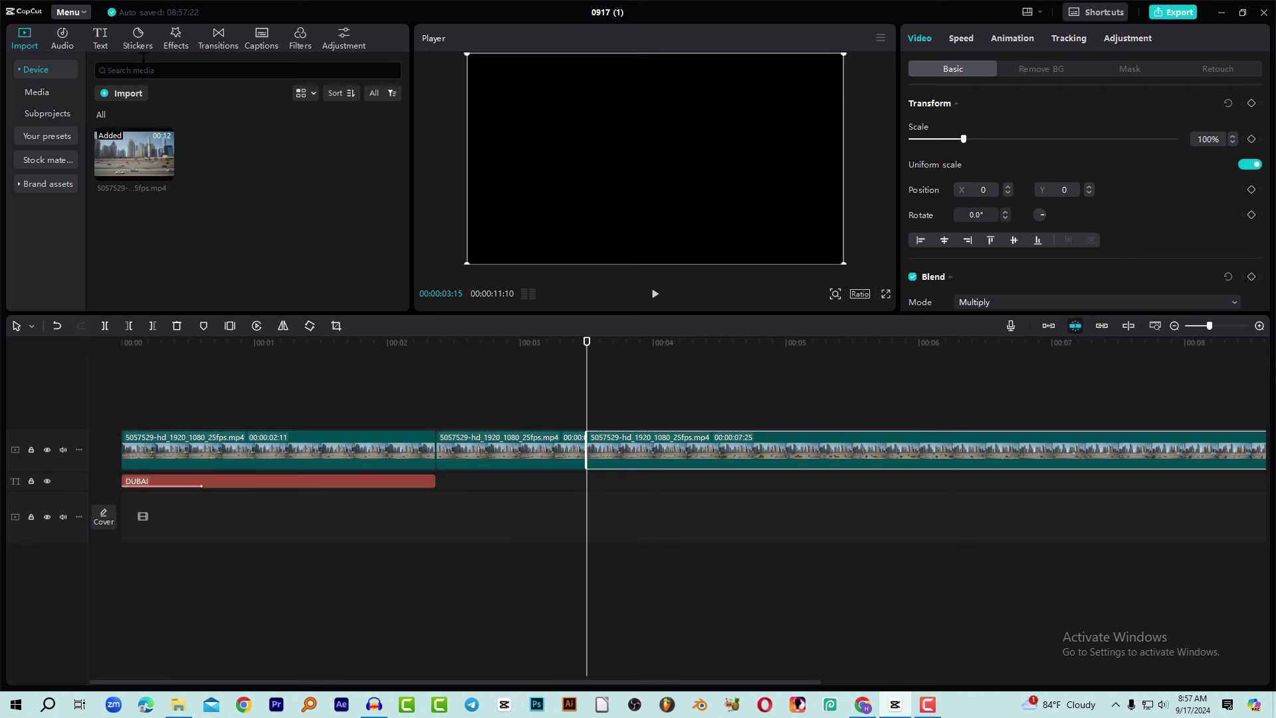
# - Add a default text clip at 00:00:03:15 and change its wording to 05-04-2001
pyautogui.click(100, 37)
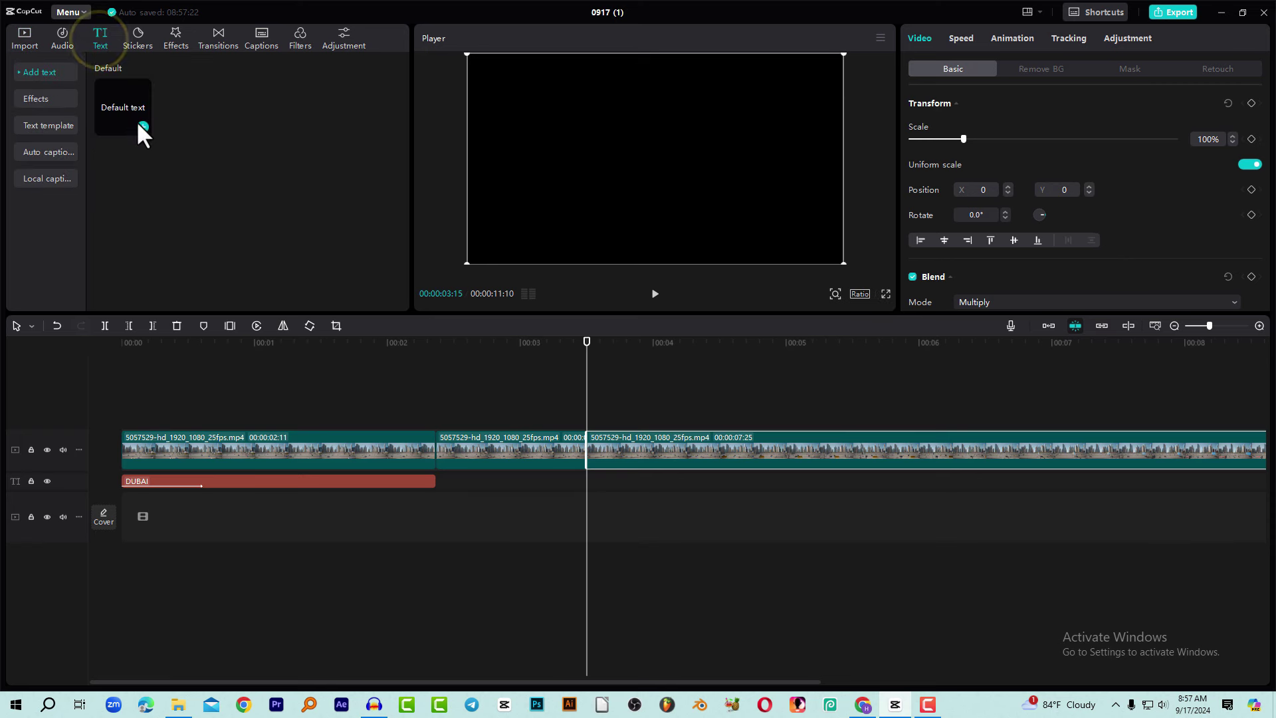
pyautogui.click(143, 127)
pyautogui.moveTo(595, 344); pyautogui.dragTo(670, 344)
pyautogui.click(1008, 109)
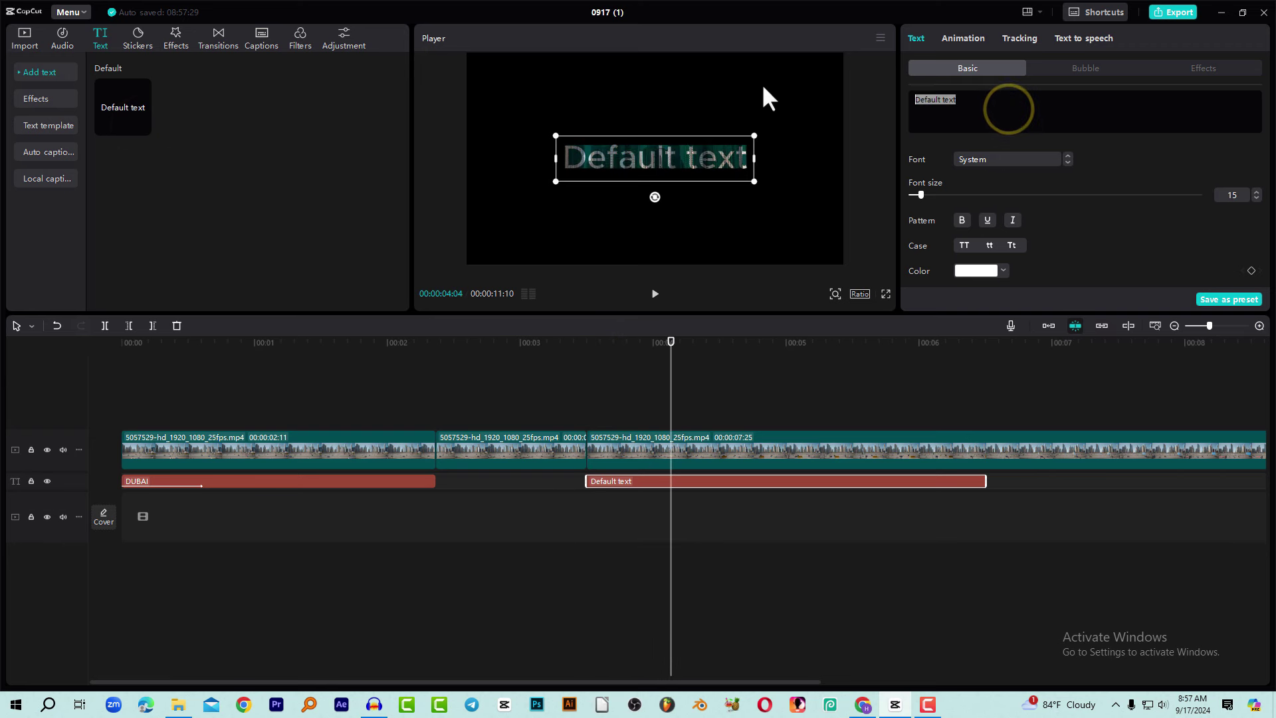
pyautogui.write('05')
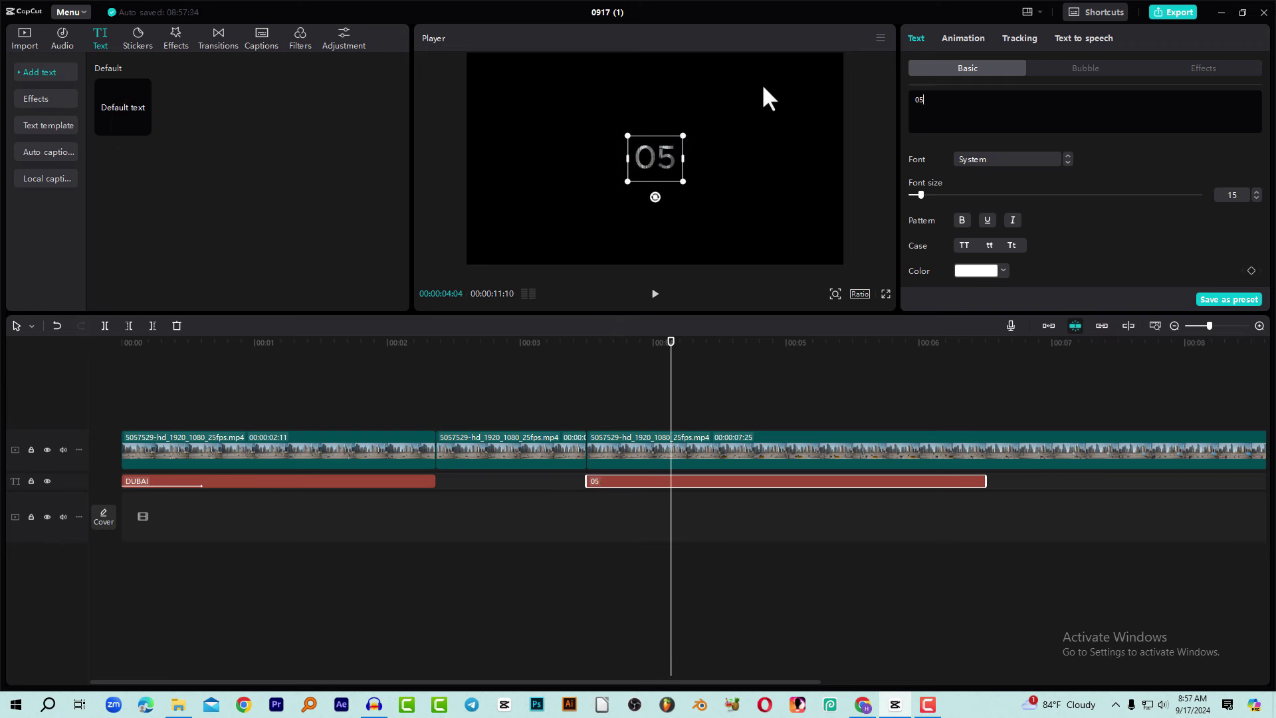
pyautogui.write('-04-2001')
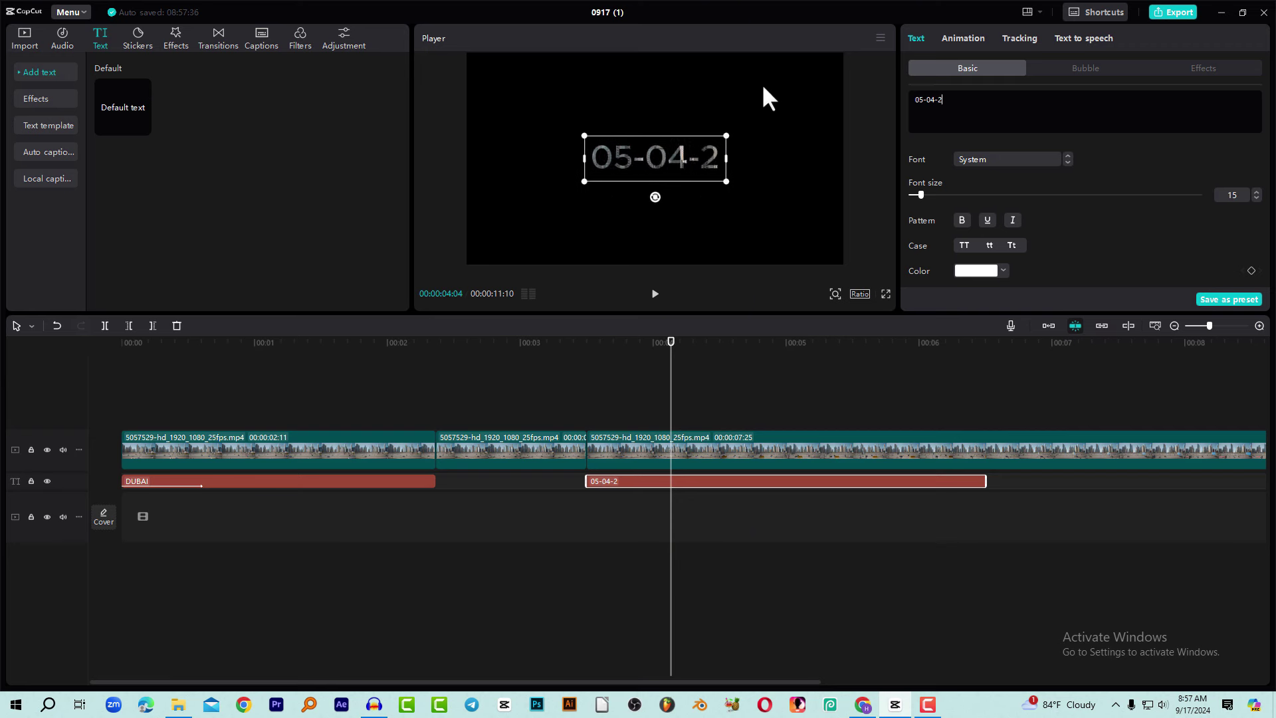
# - Change the font of the 05-04-2001 text to BowlbyOneSC-Regular
pyautogui.click(1126, 154)
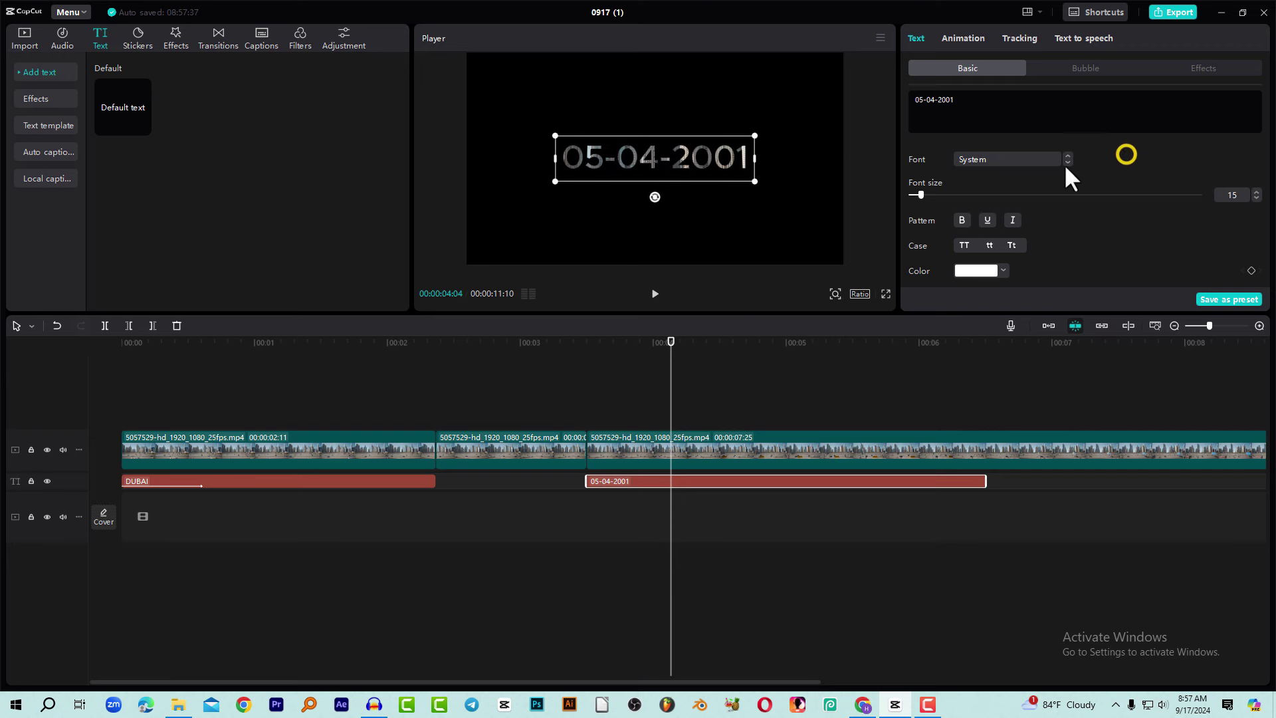
pyautogui.click(993, 153)
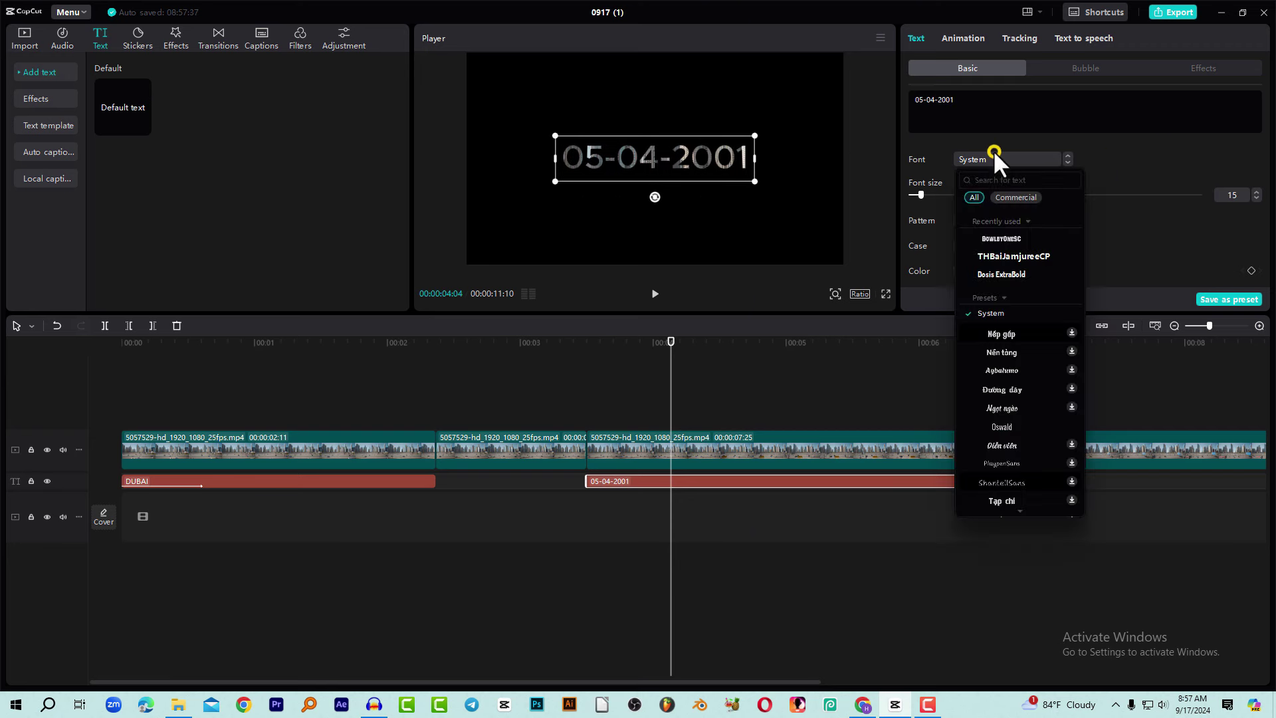
pyautogui.click(1007, 236)
pyautogui.click(1118, 163)
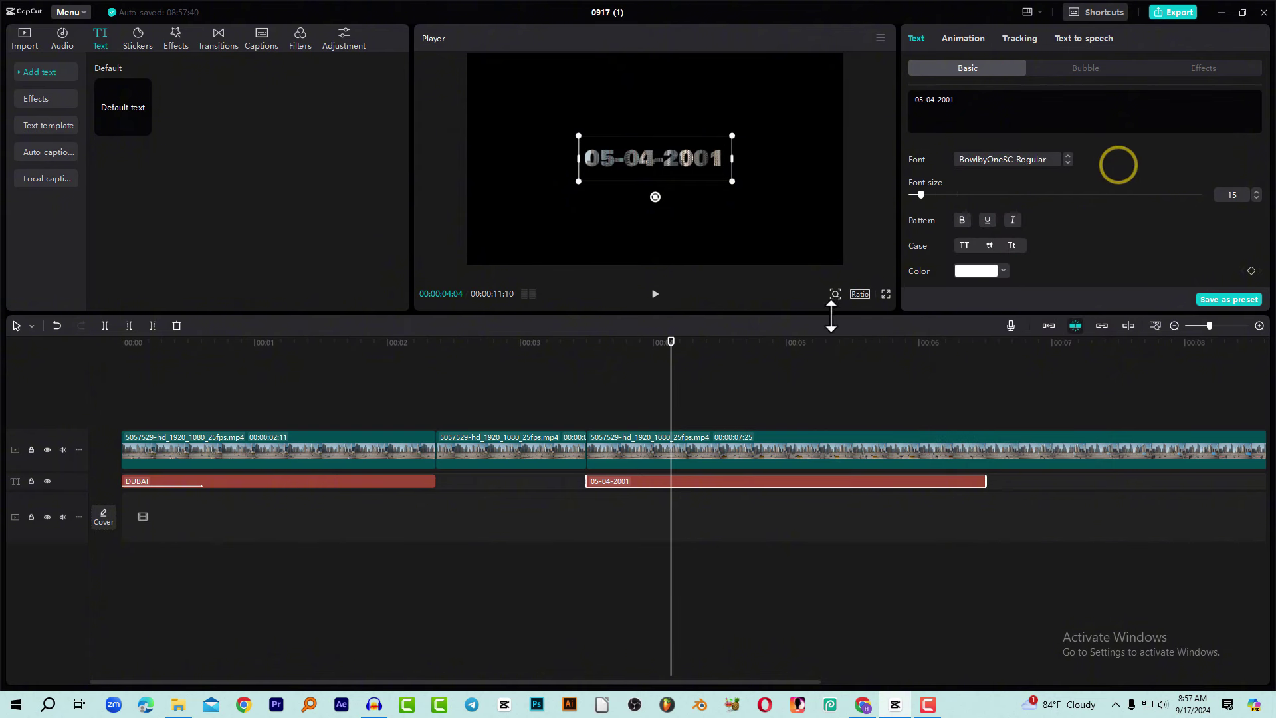
# - Play and scrub the timeline around 00:00:03:15 to check the change from full footage to the 05-04-2001 text
pyautogui.click(592, 357)
pyautogui.moveTo(600, 342); pyautogui.dragTo(517, 354)
pyautogui.press('space')
pyautogui.press('space')
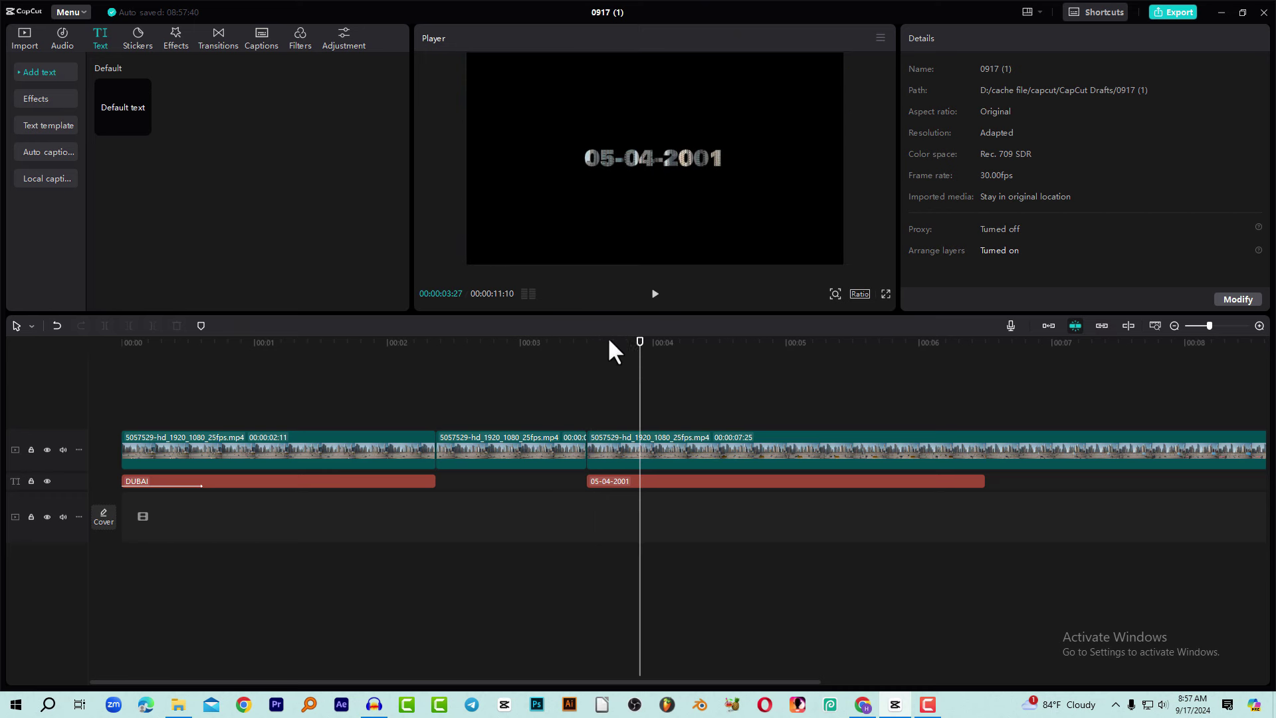
pyautogui.moveTo(592, 344); pyautogui.dragTo(648, 344)
pyautogui.moveTo(385, 342); pyautogui.dragTo(694, 378)
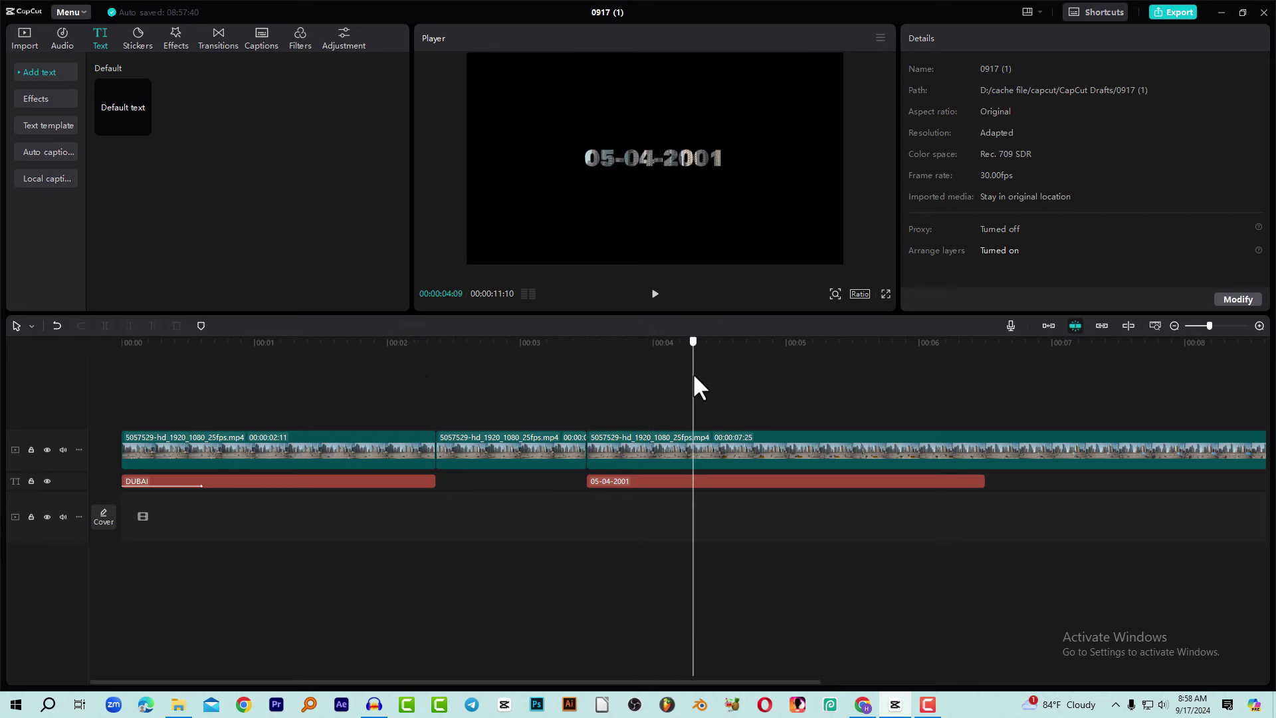
# - Try the Zoom Out 2 entrance animation on the 05-04-2001 text, preview it from 00:00:03:15, and remove it
pyautogui.click(632, 476)
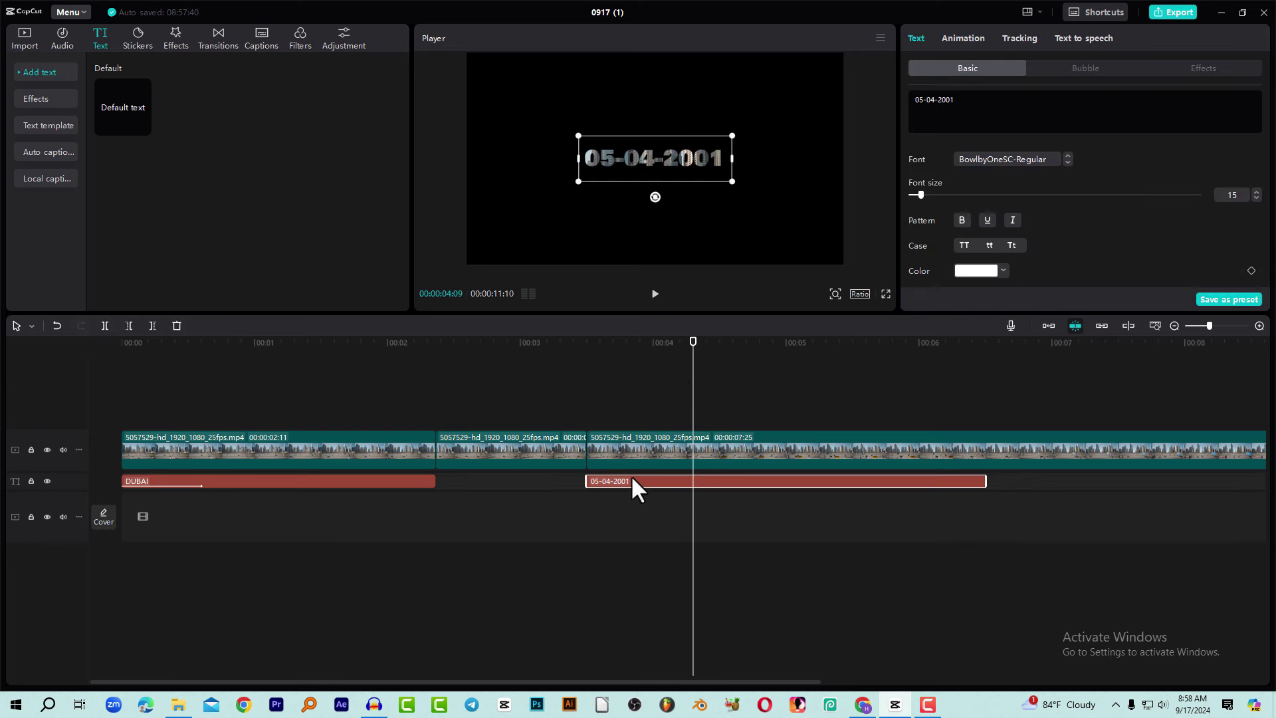
pyautogui.click(961, 39)
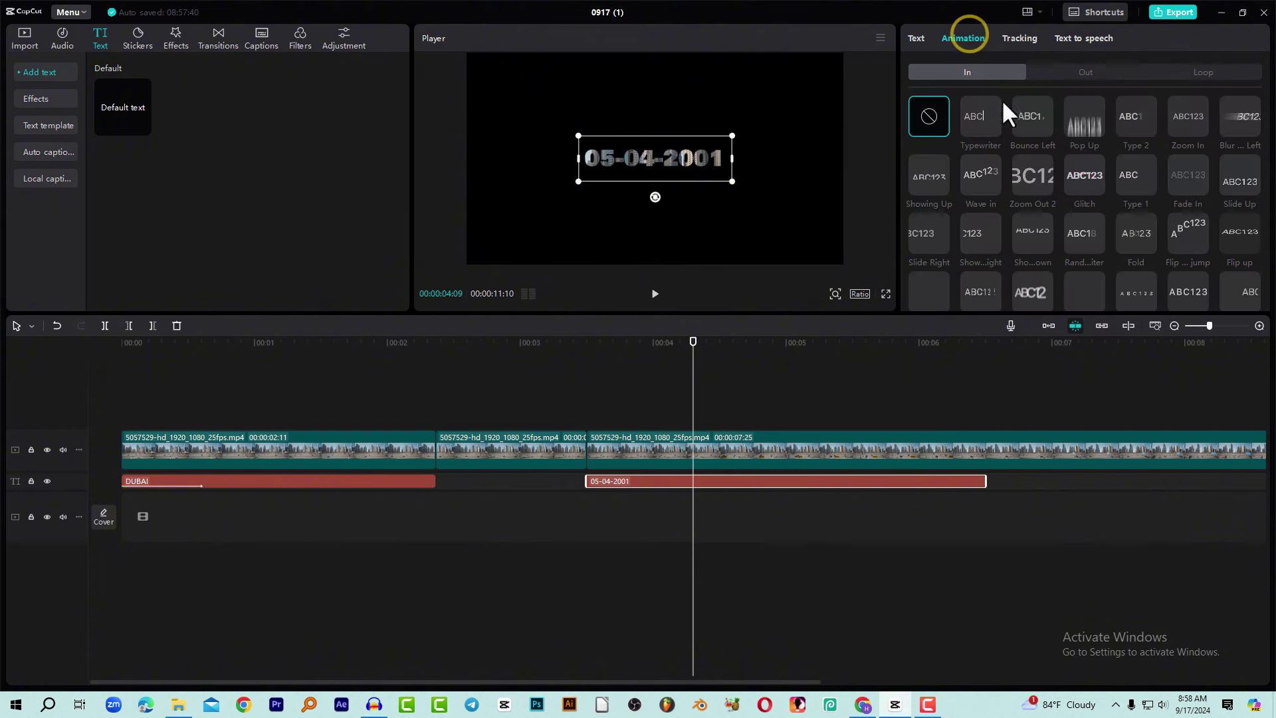
pyautogui.click(1030, 175)
pyautogui.click(623, 350)
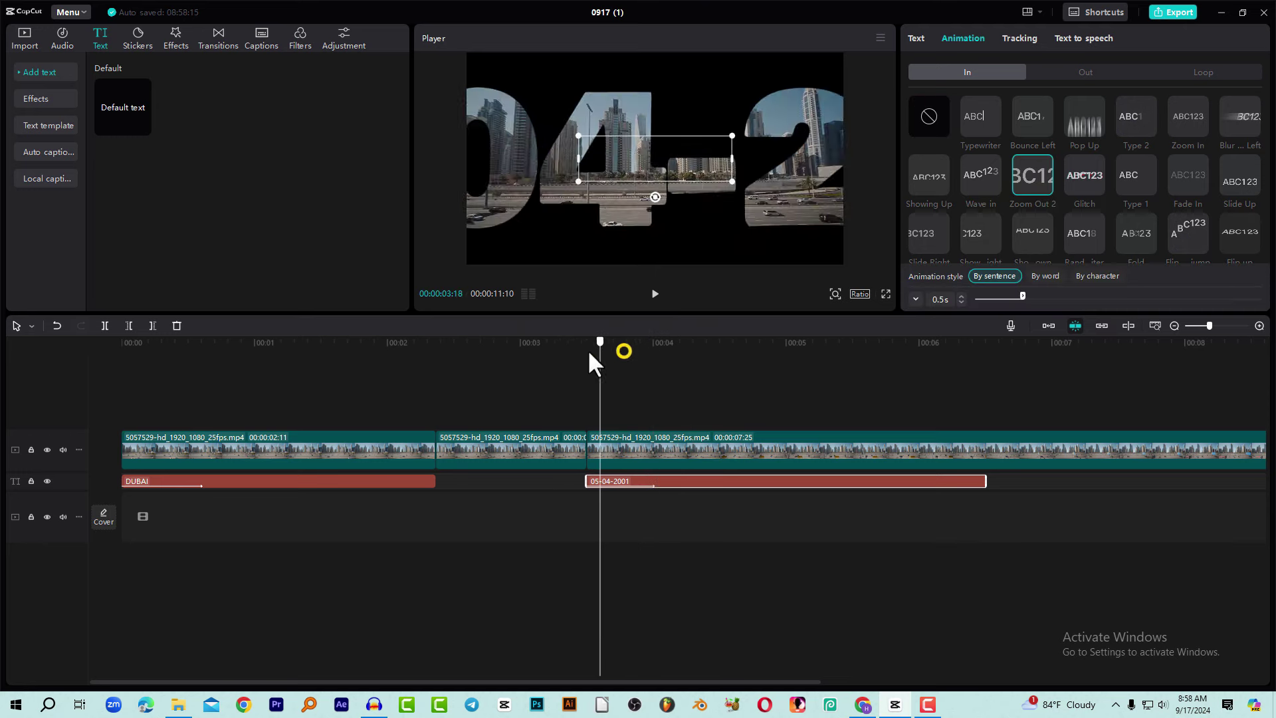
pyautogui.moveTo(589, 352); pyautogui.dragTo(595, 357)
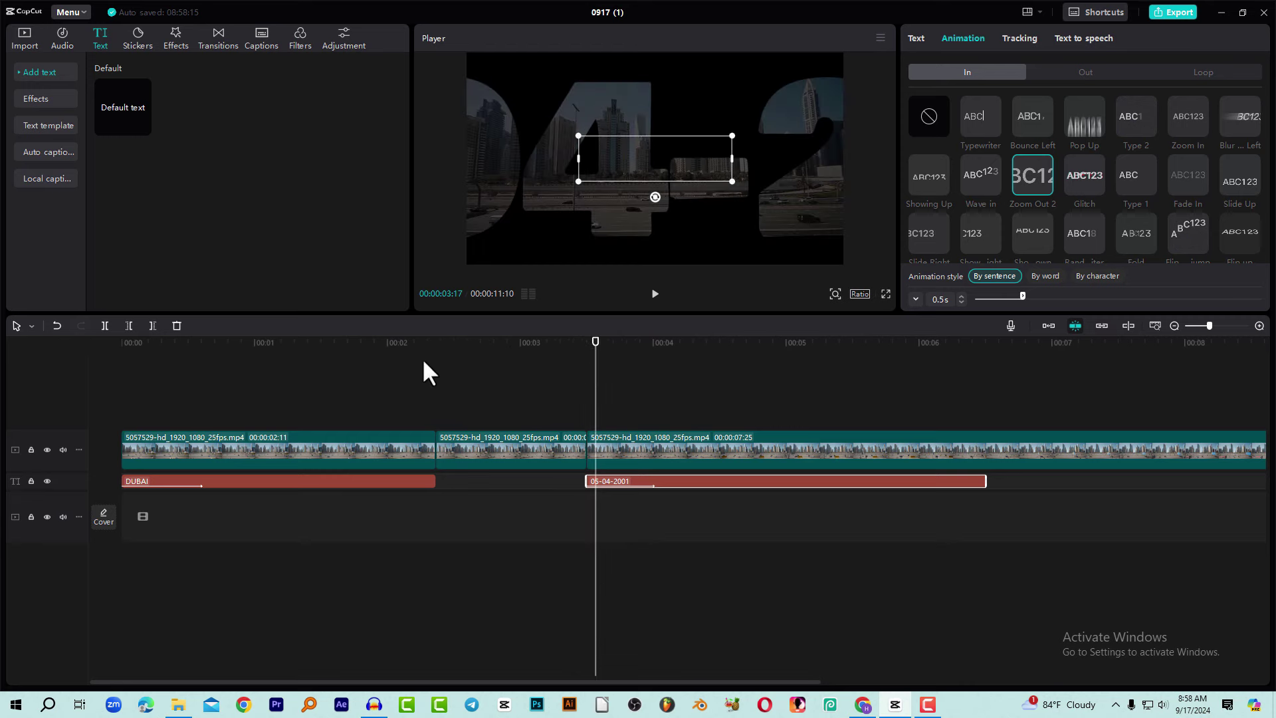
pyautogui.moveTo(424, 362); pyautogui.dragTo(587, 388)
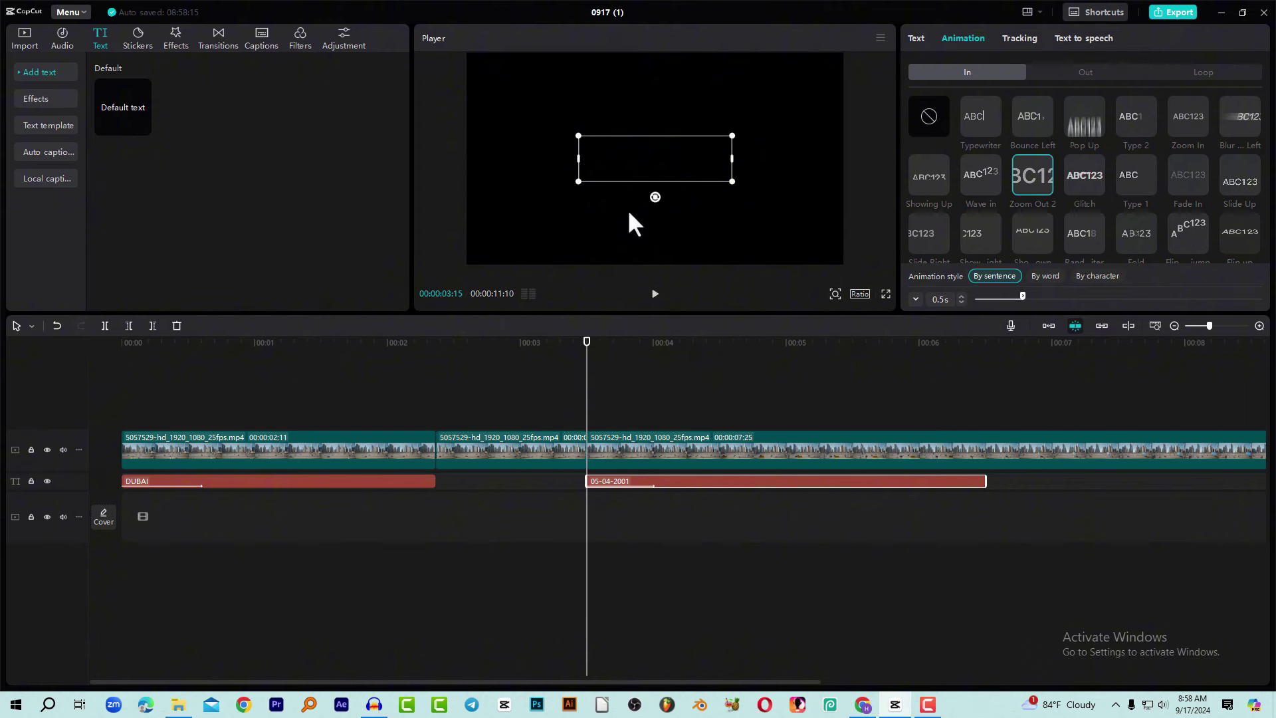
pyautogui.press('space')
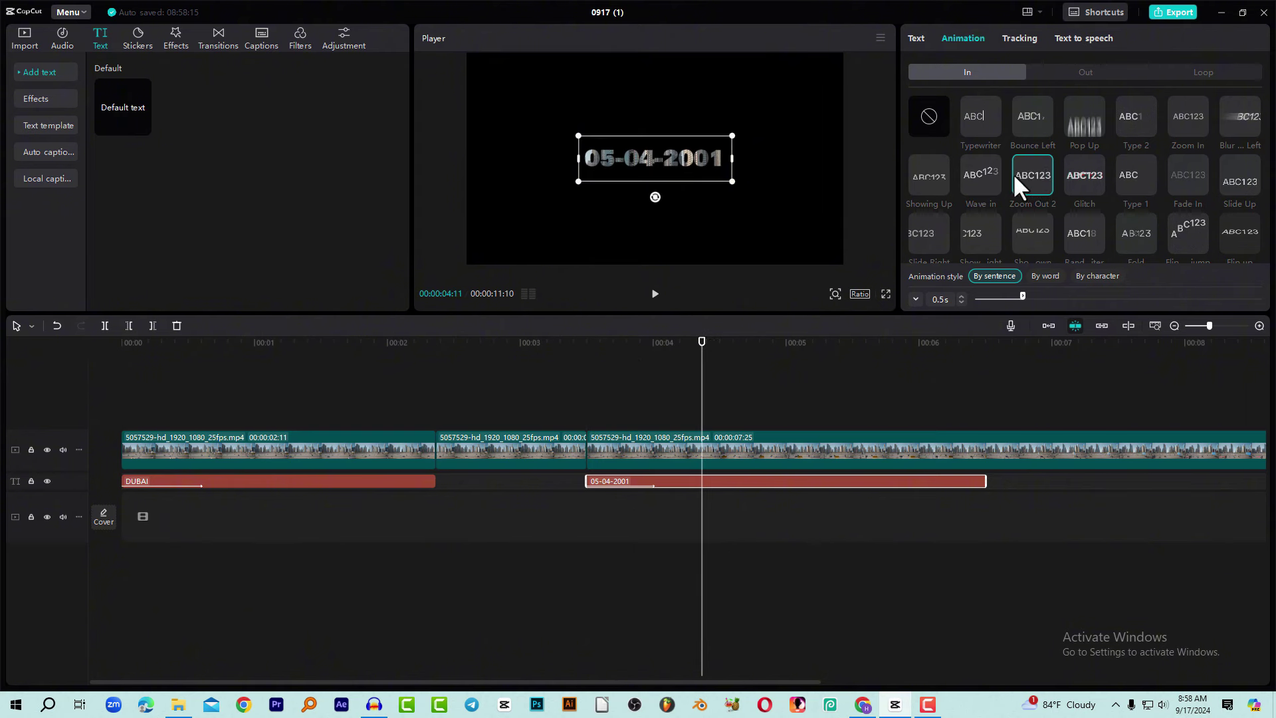
pyautogui.click(932, 112)
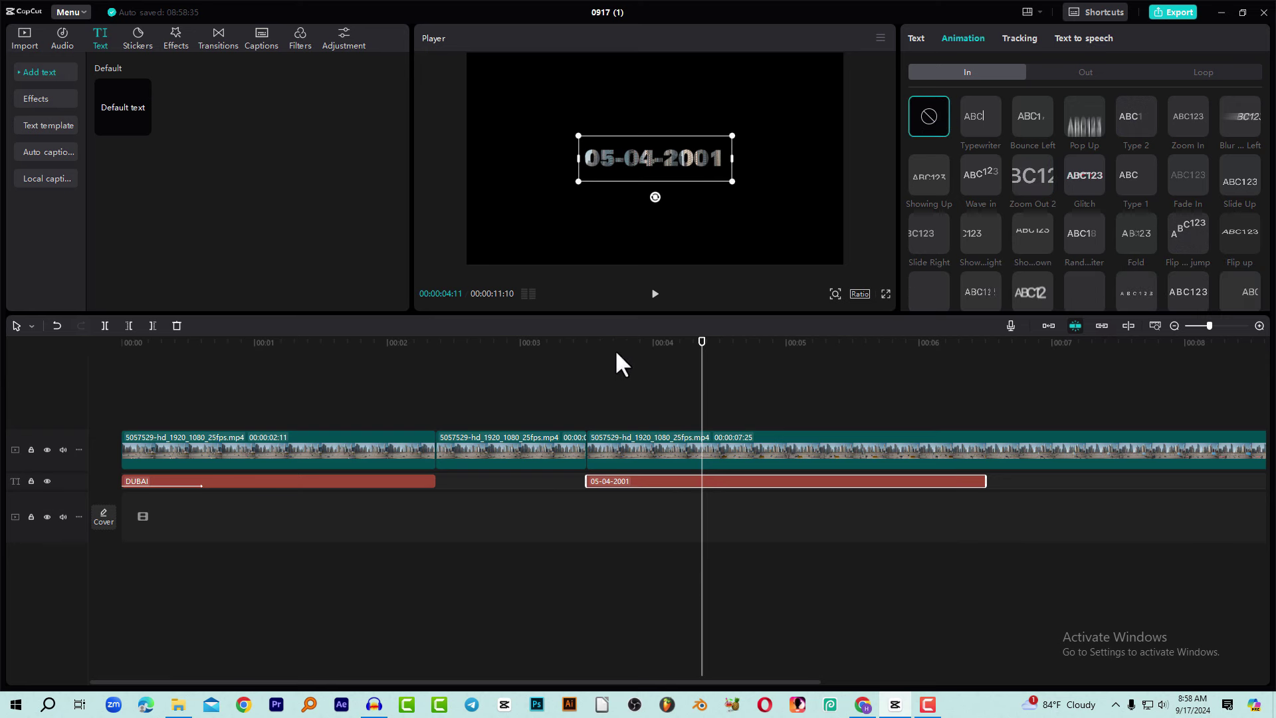
# - Add Scale keyframes at 100% to the 05-04-2001 text at 00:00:03:15 and 00:00:04:00
pyautogui.moveTo(607, 345); pyautogui.dragTo(586, 350)
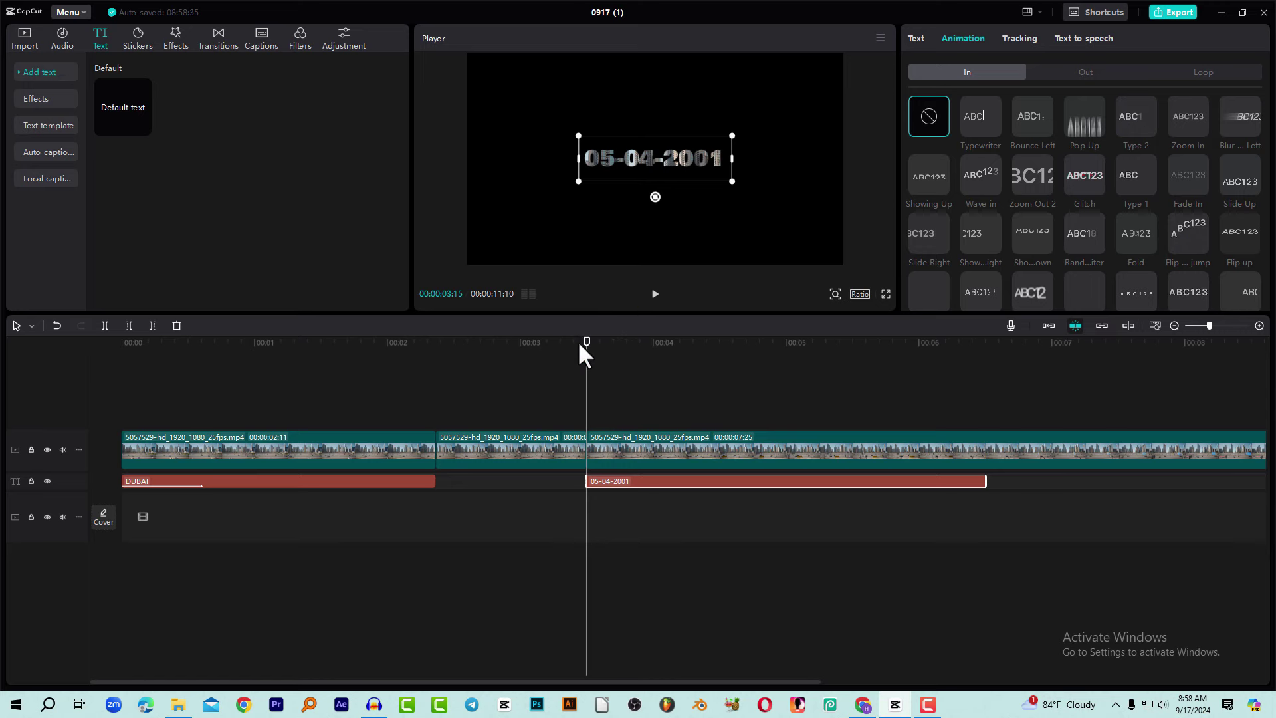
pyautogui.moveTo(596, 348); pyautogui.dragTo(586, 357)
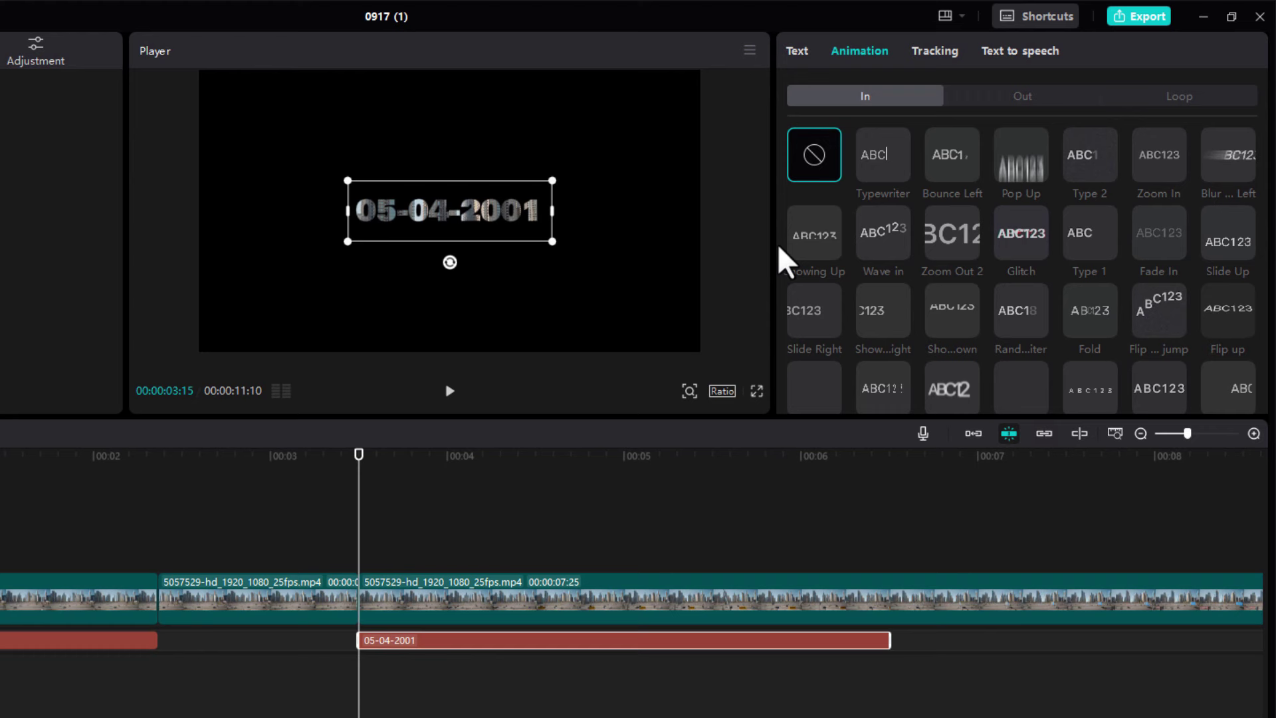
pyautogui.click(799, 53)
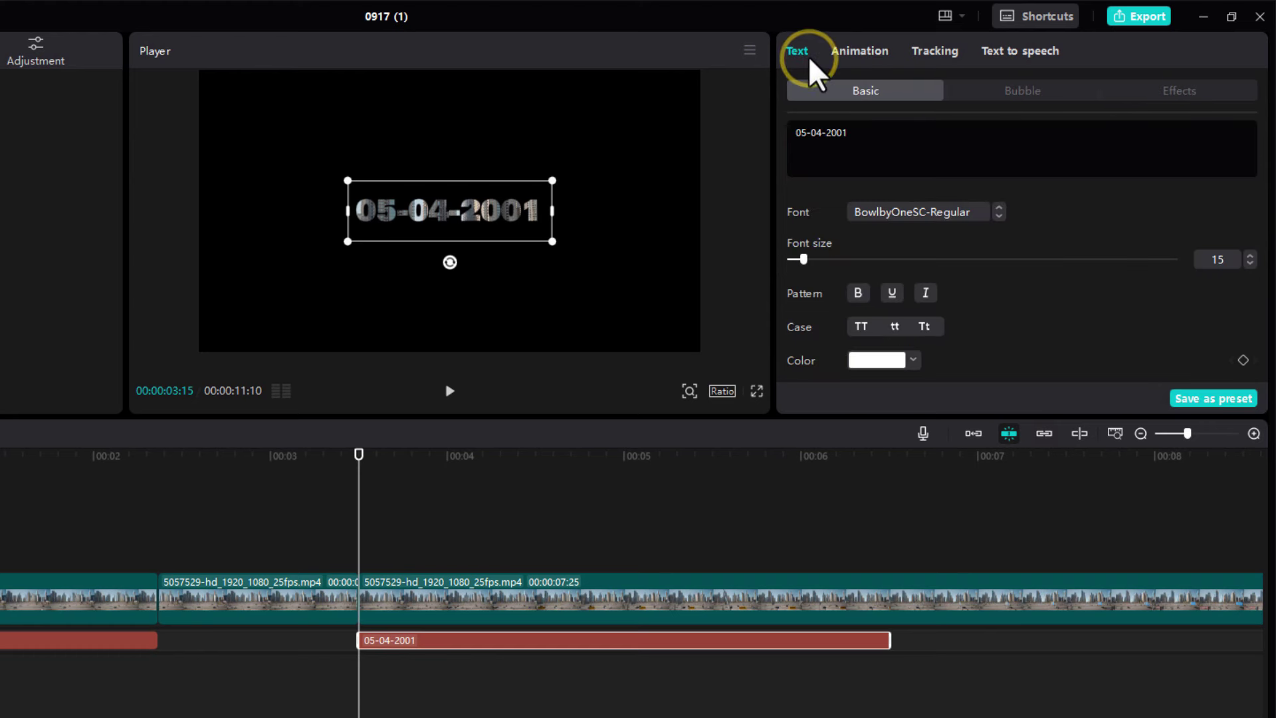
pyautogui.scroll(-10, 906, 269)
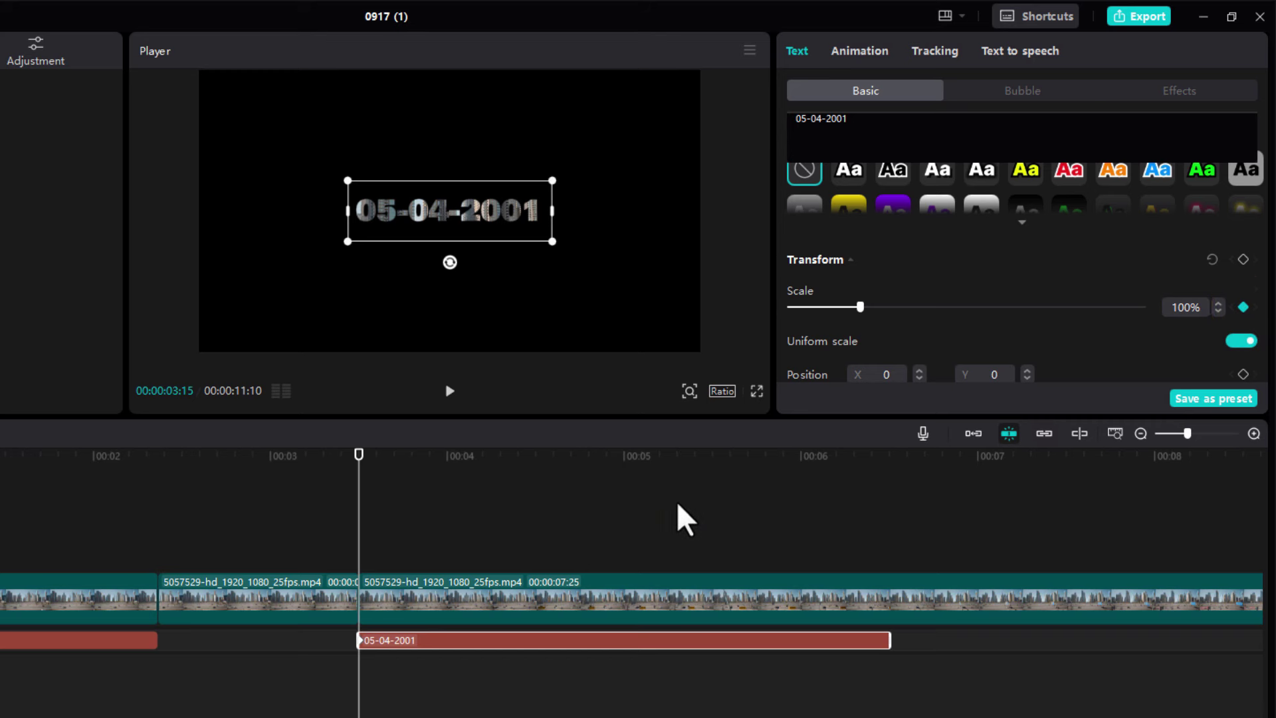
pyautogui.press('space')
pyautogui.press('space')
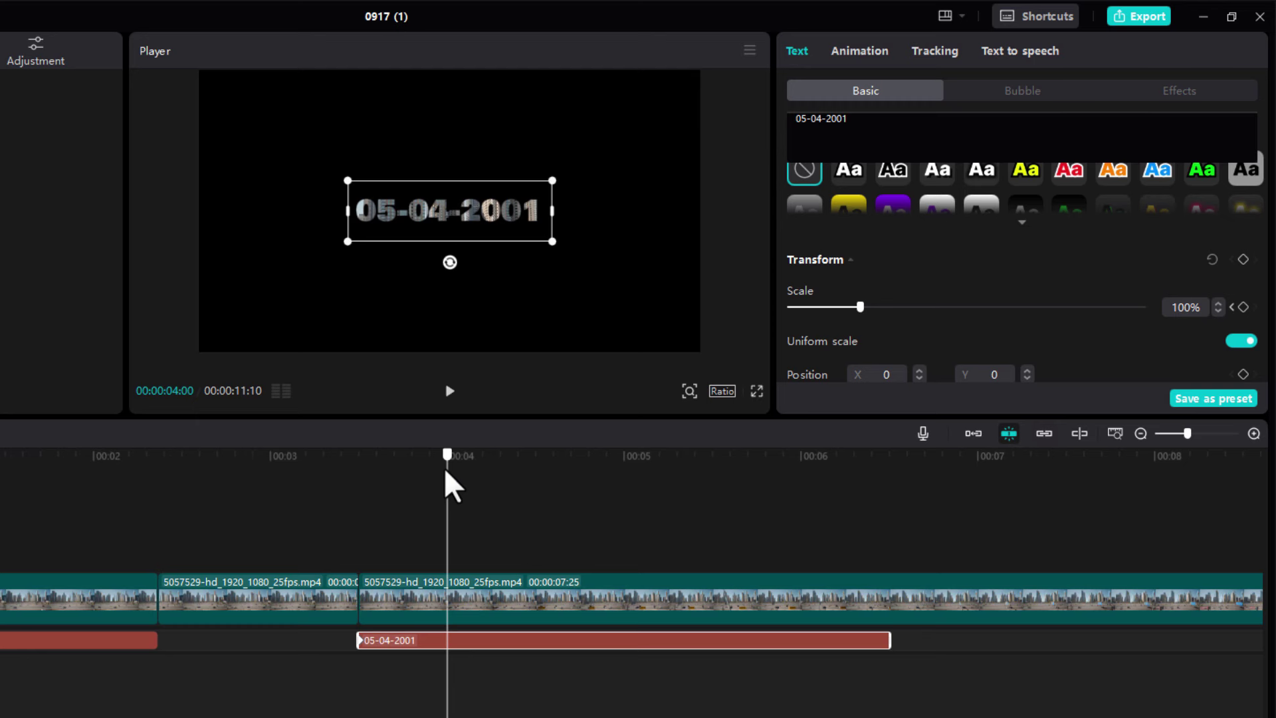
pyautogui.click(447, 473)
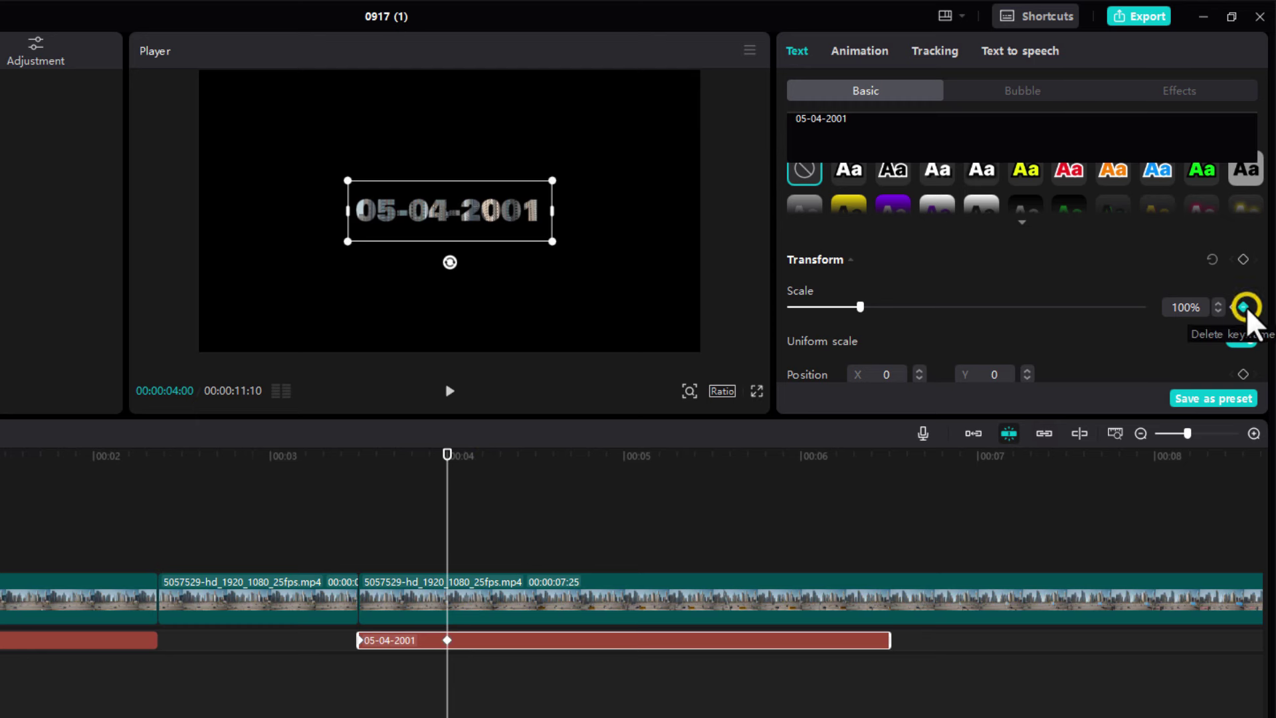
# - Set the 05-04-2001 text's scale to 3000% at the 00:00:03:15 keyframe and preview the zoom
pyautogui.click(362, 640)
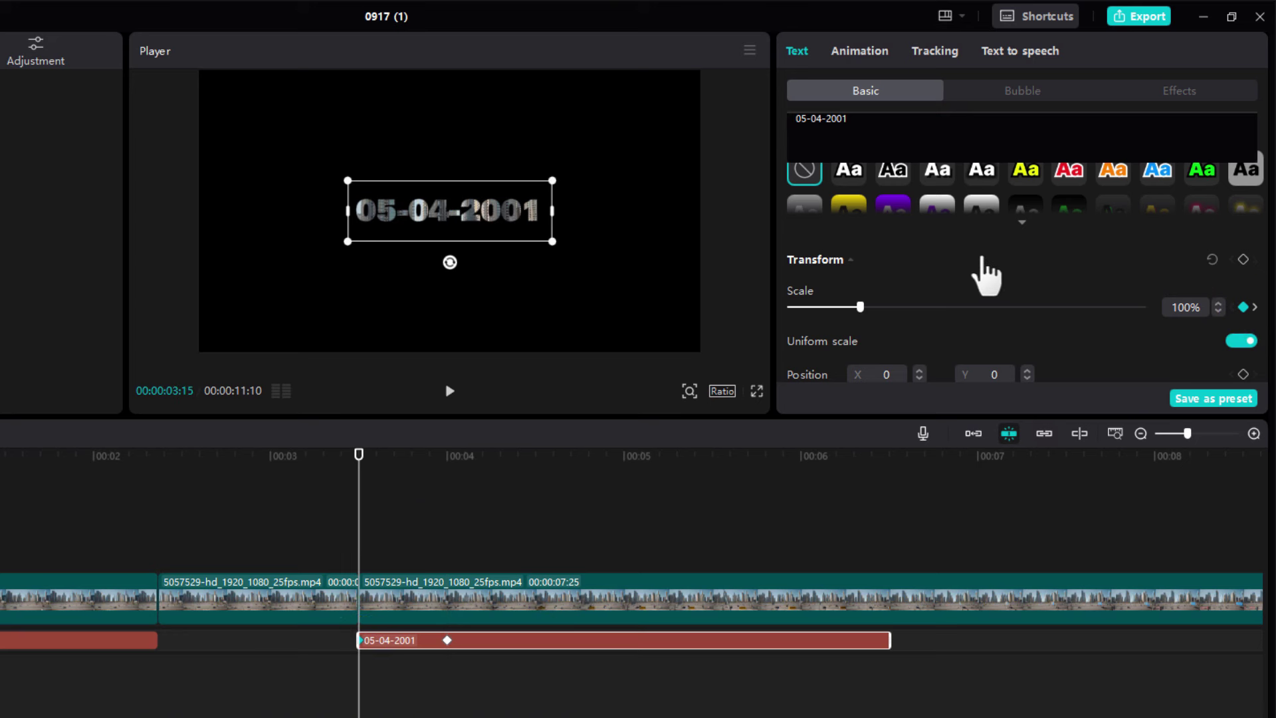
pyautogui.moveTo(862, 307); pyautogui.dragTo(1136, 308)
pyautogui.click(1191, 304)
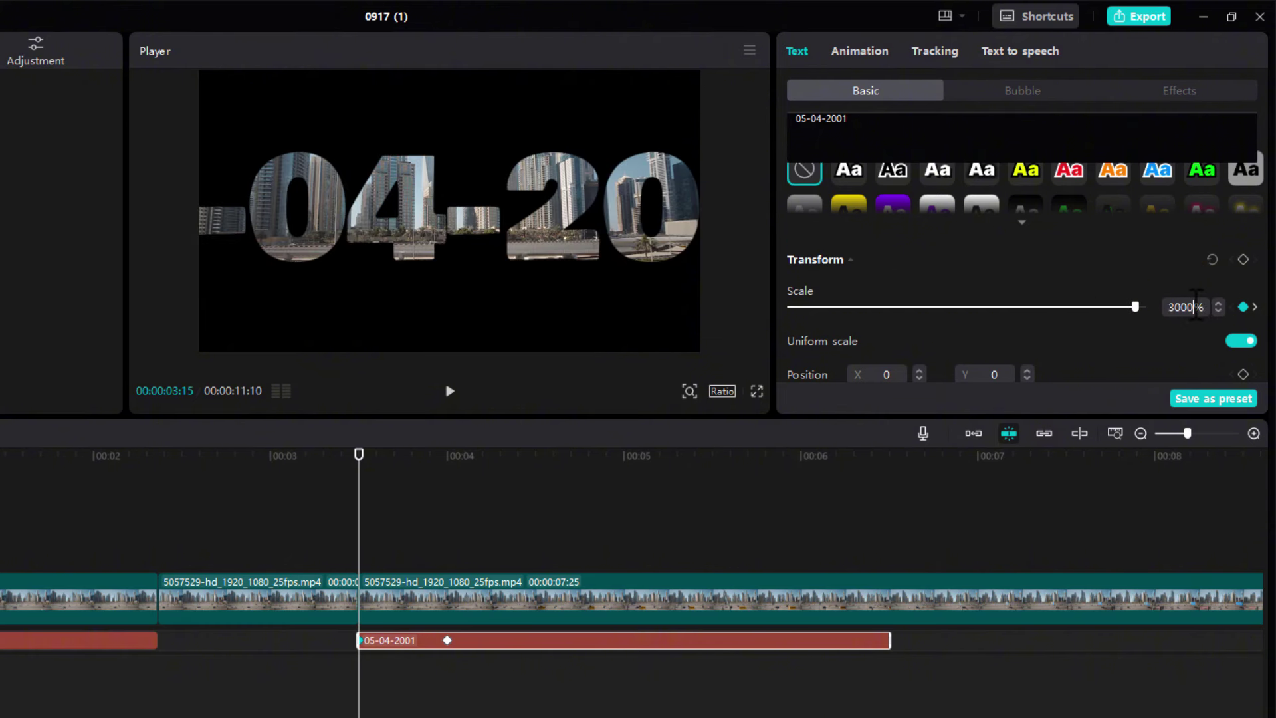
pyautogui.write('3000')
pyautogui.press('Return')
pyautogui.press('space')
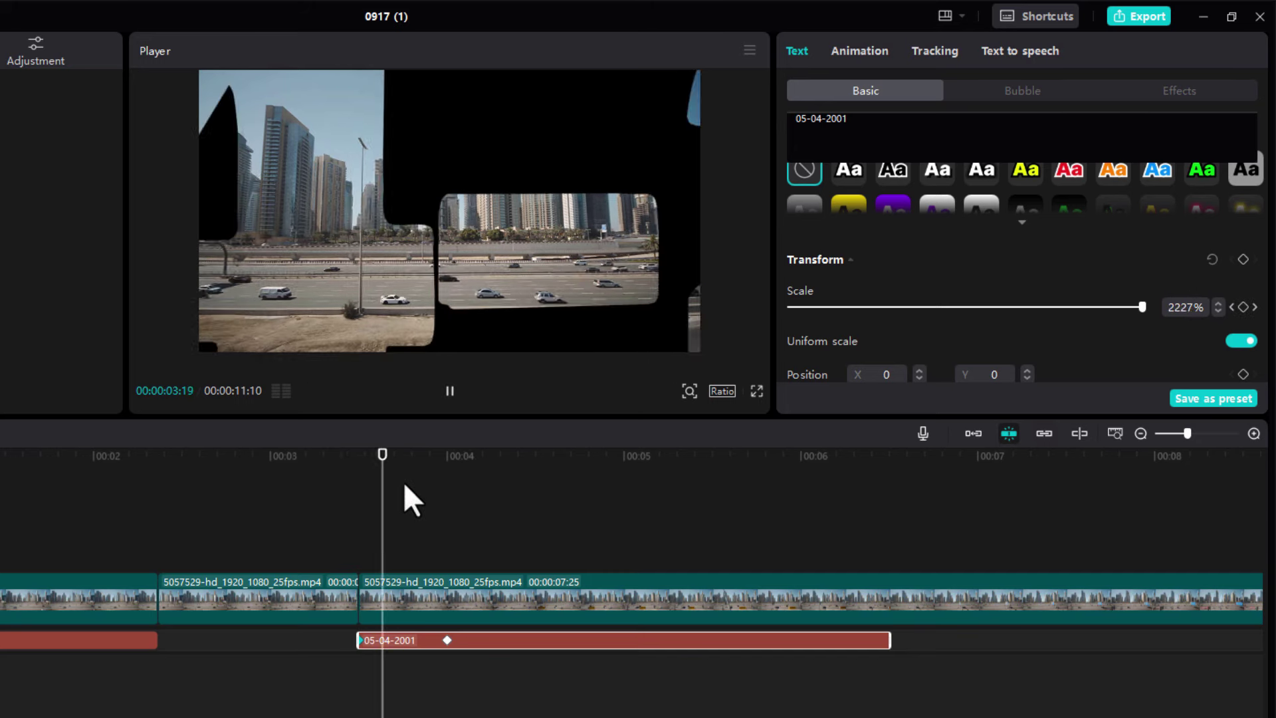
pyautogui.click(365, 459)
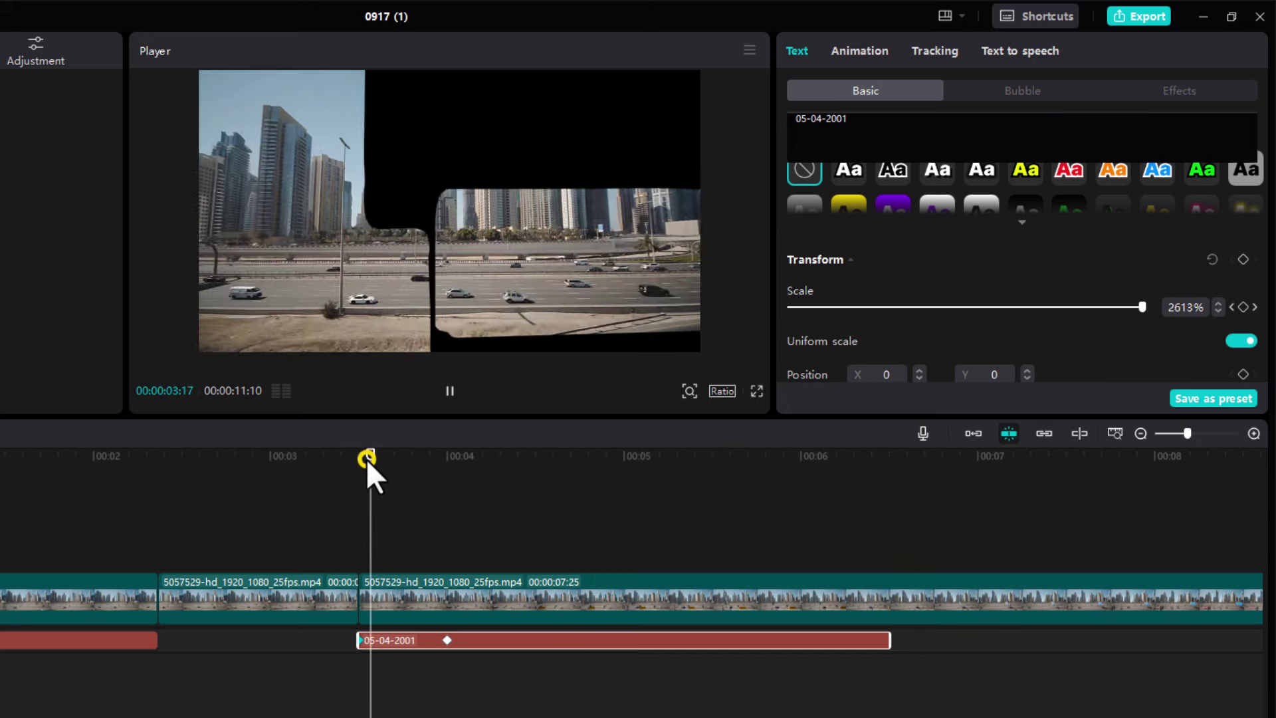
pyautogui.click(363, 459)
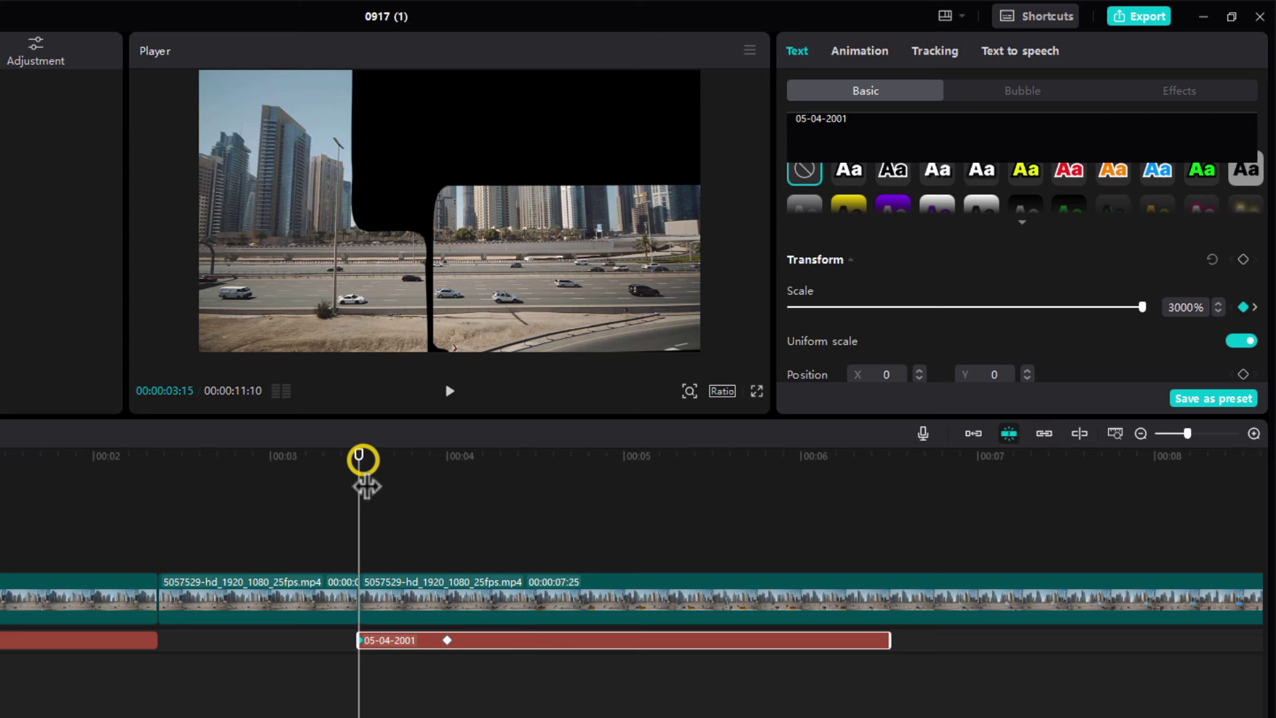
# - Move the 05-04-2001 text's second scale keyframe to 00:00:04:08 and preview the slower zoom
pyautogui.click(447, 640)
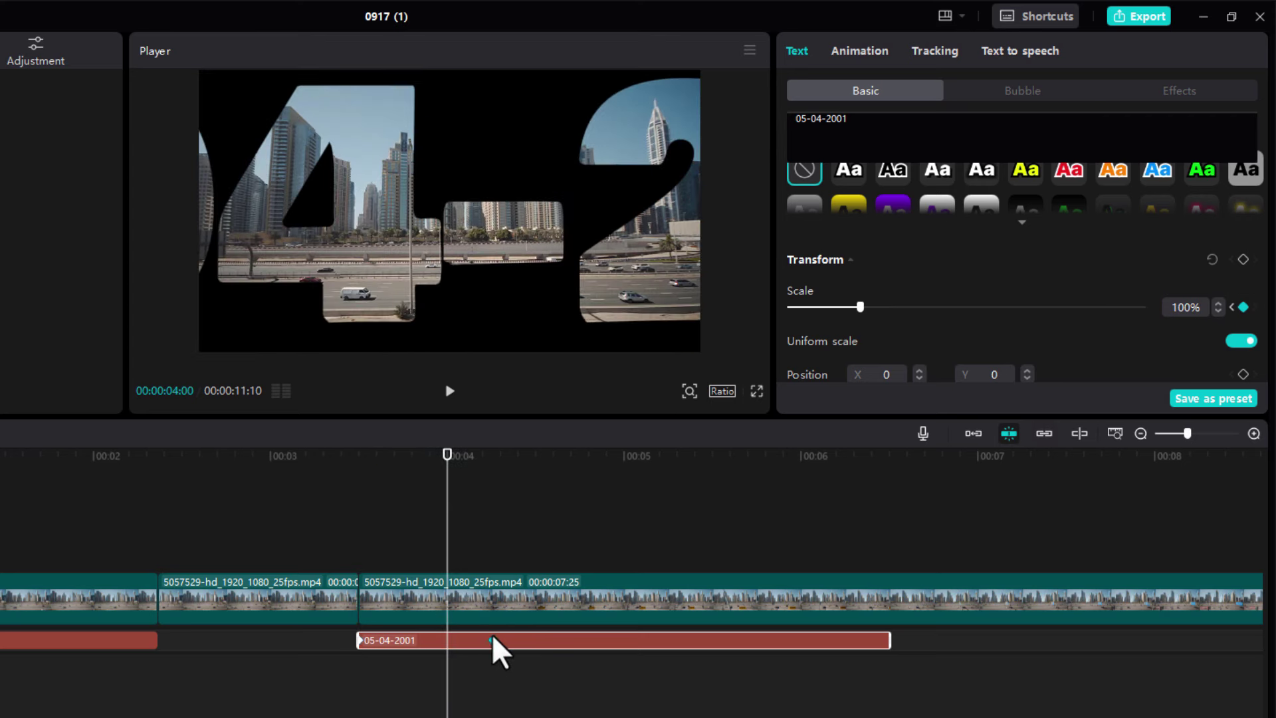
pyautogui.click(366, 463)
pyautogui.press('space')
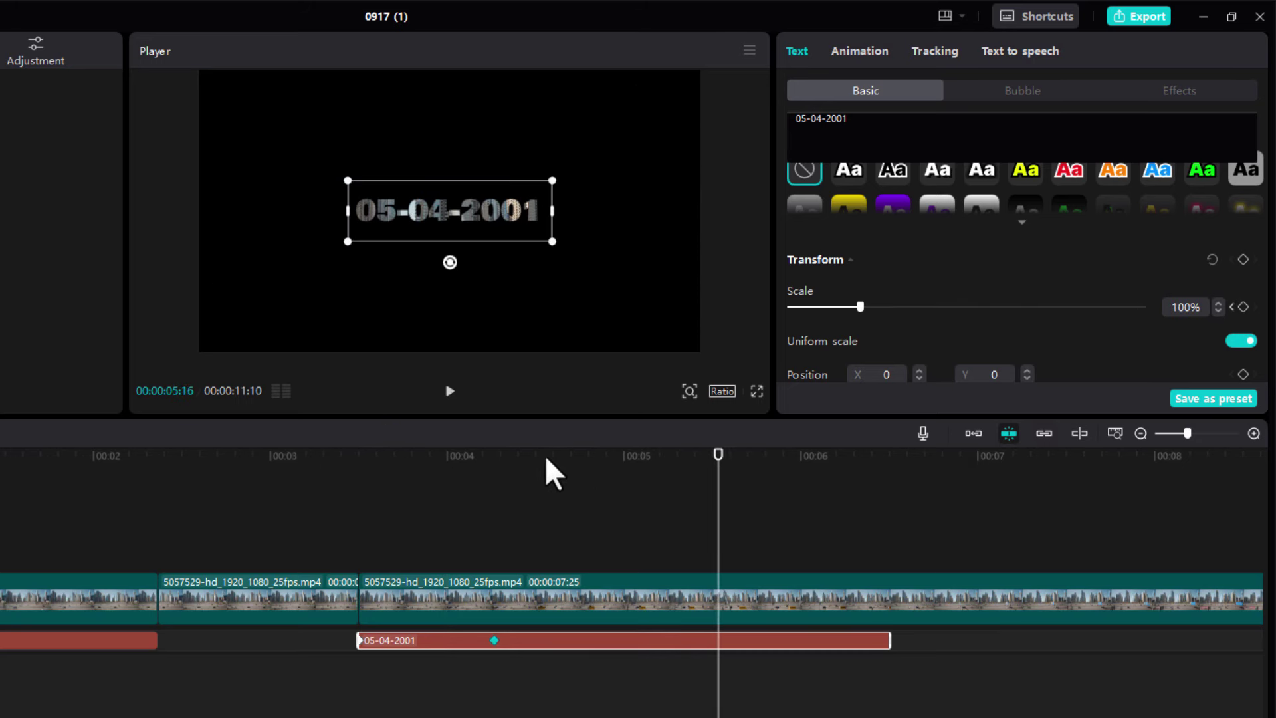
pyautogui.click(405, 462)
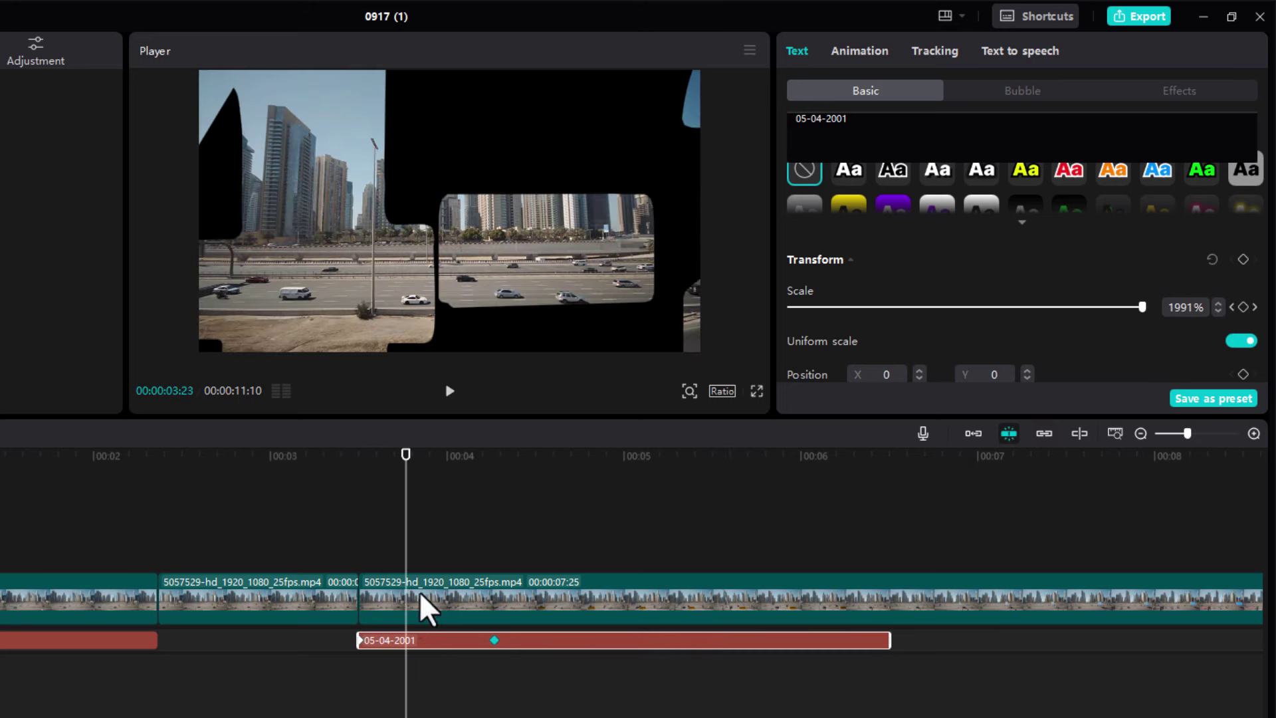
# - Show the 05-04-2001 clip's keyframe curves, try the Ease Out 2 graph, and apply Ease Out 3 to its scale animation
pyautogui.click(437, 644)
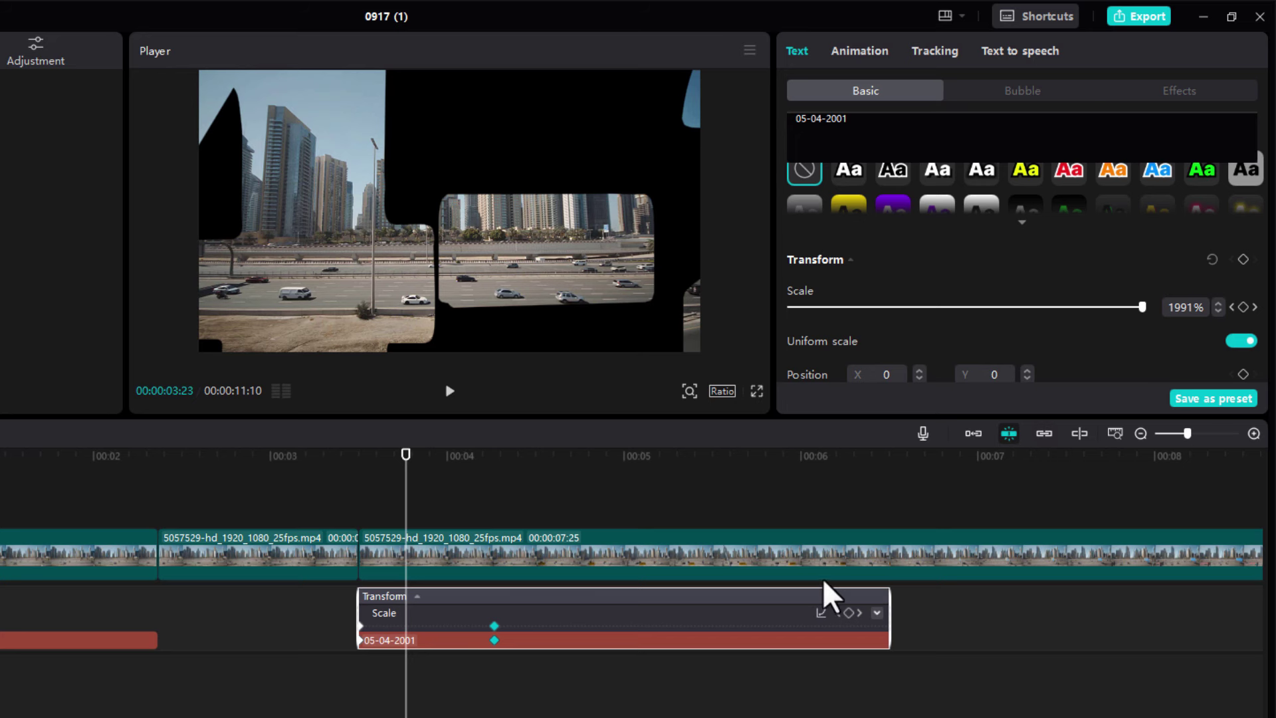
pyautogui.click(493, 622)
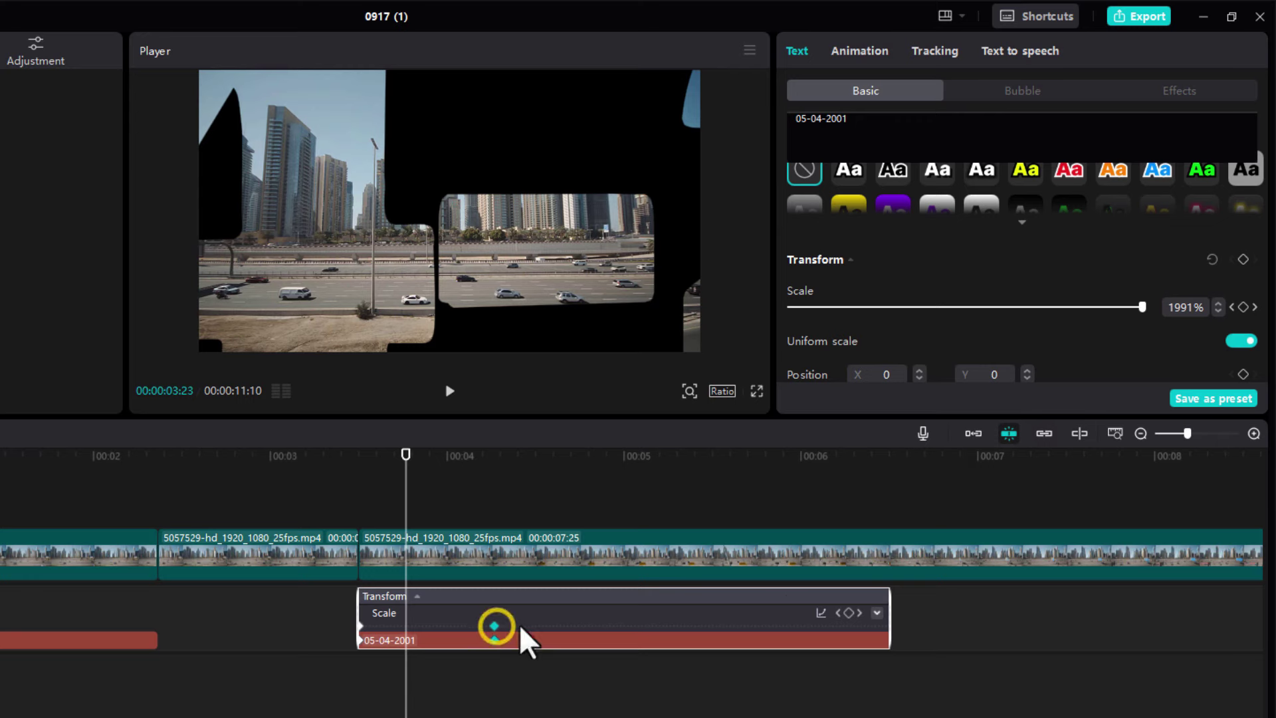
pyautogui.click(859, 612)
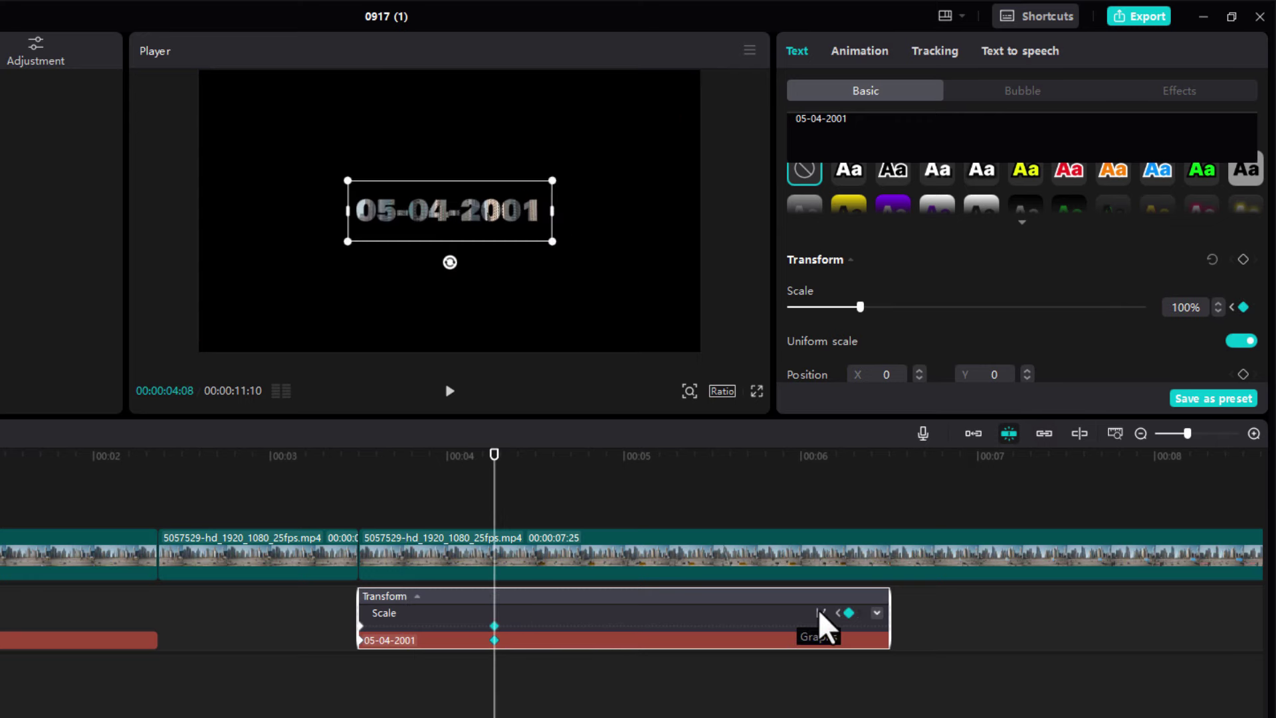
pyautogui.click(822, 612)
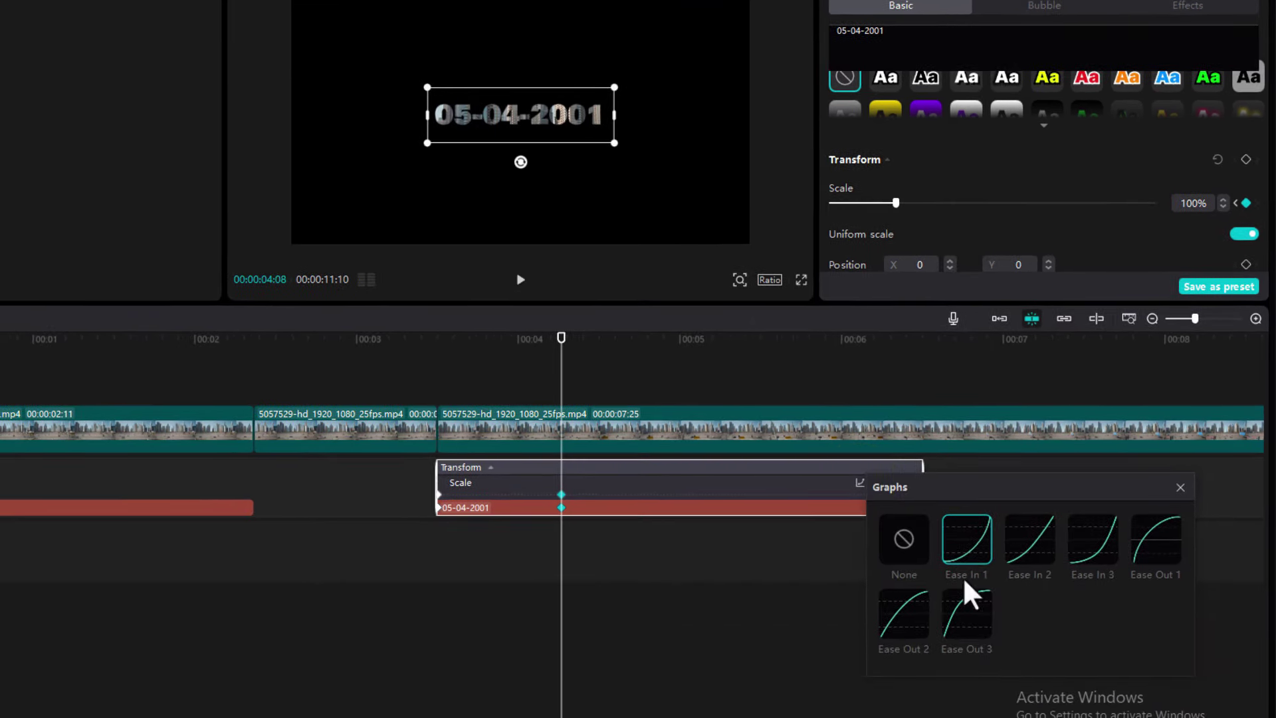
pyautogui.click(890, 621)
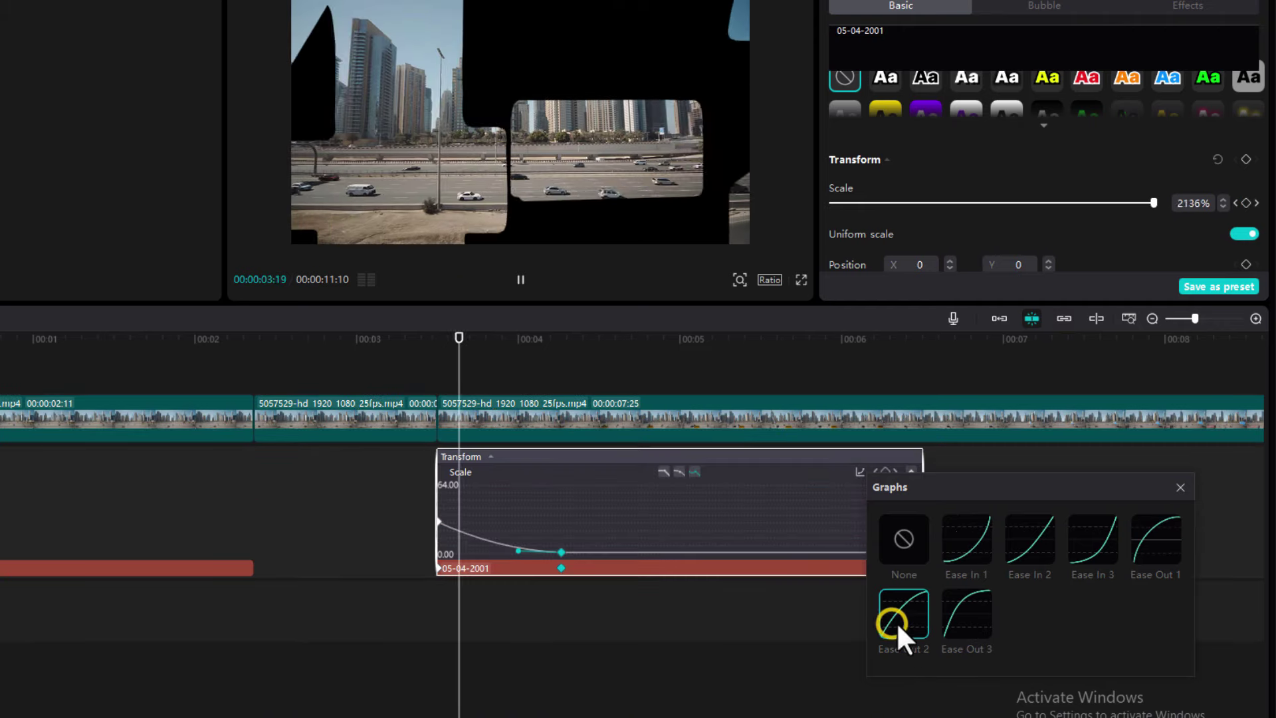
pyautogui.click(964, 623)
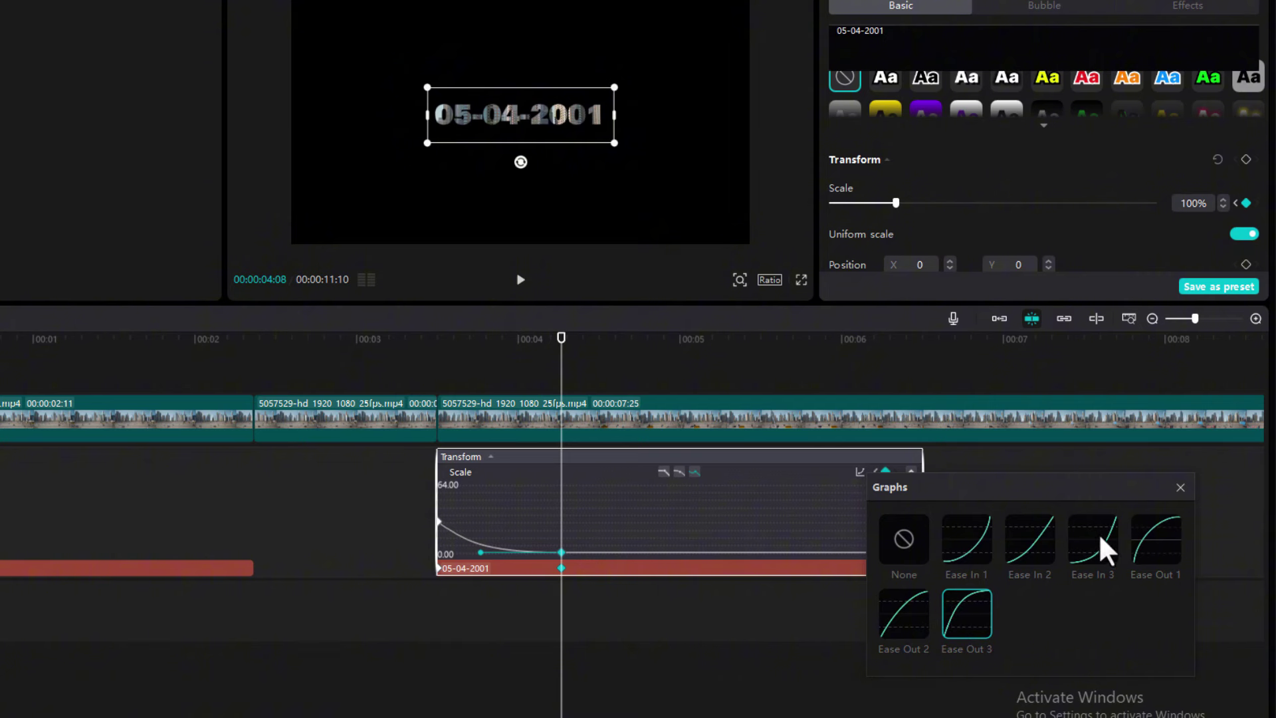
pyautogui.click(1180, 485)
# - Play the 05-04-2001 zoom repeatedly from 00:00:03:15 to check the eased motion
pyautogui.click(436, 338)
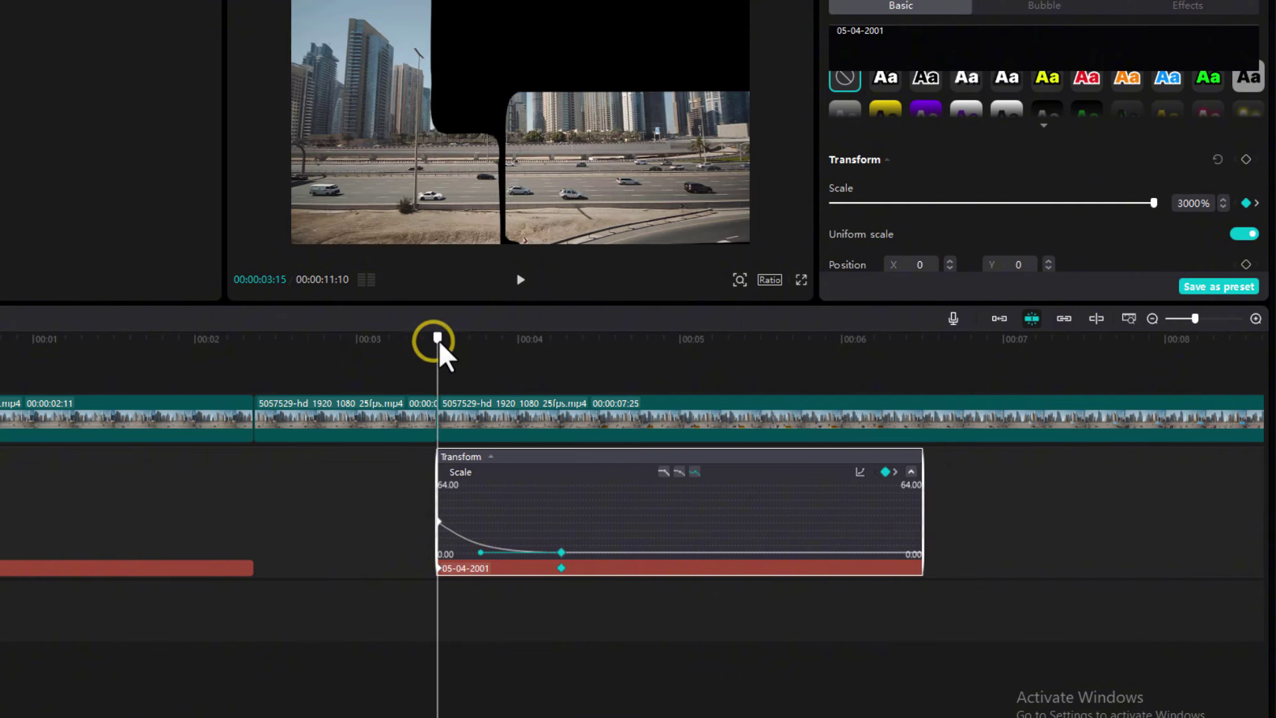
pyautogui.press('space')
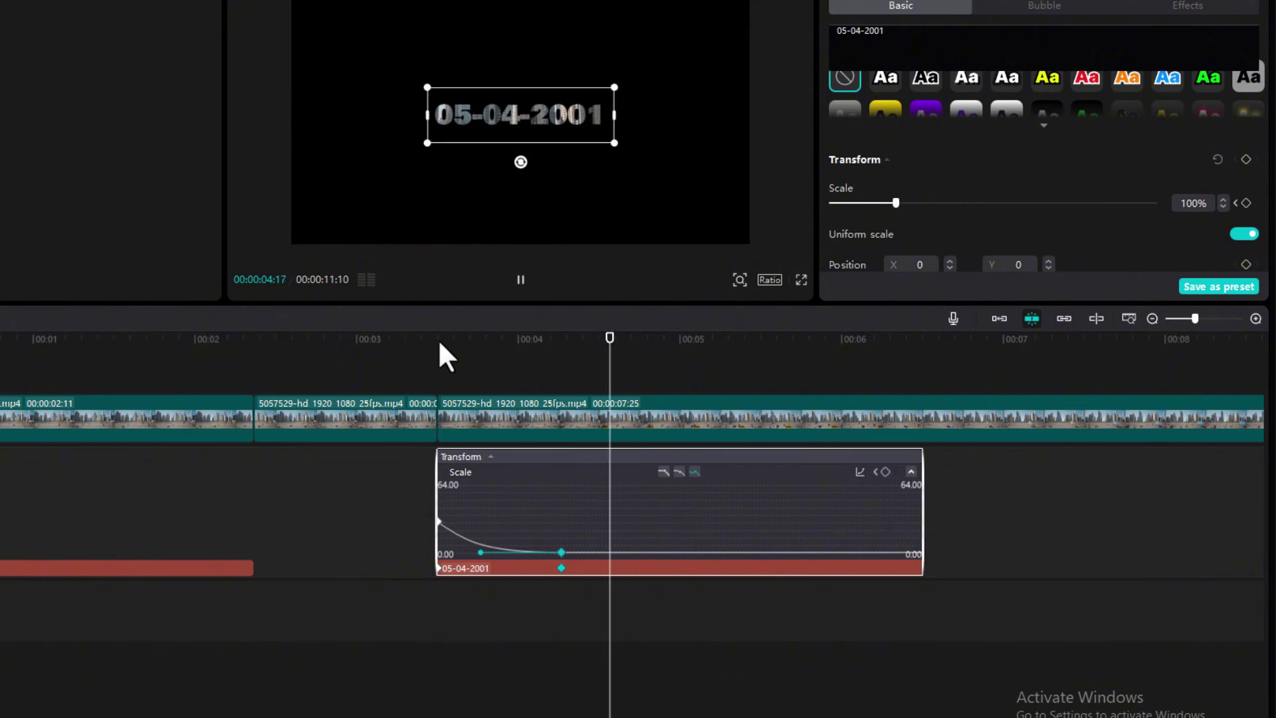
pyautogui.click(440, 343)
pyautogui.press('space')
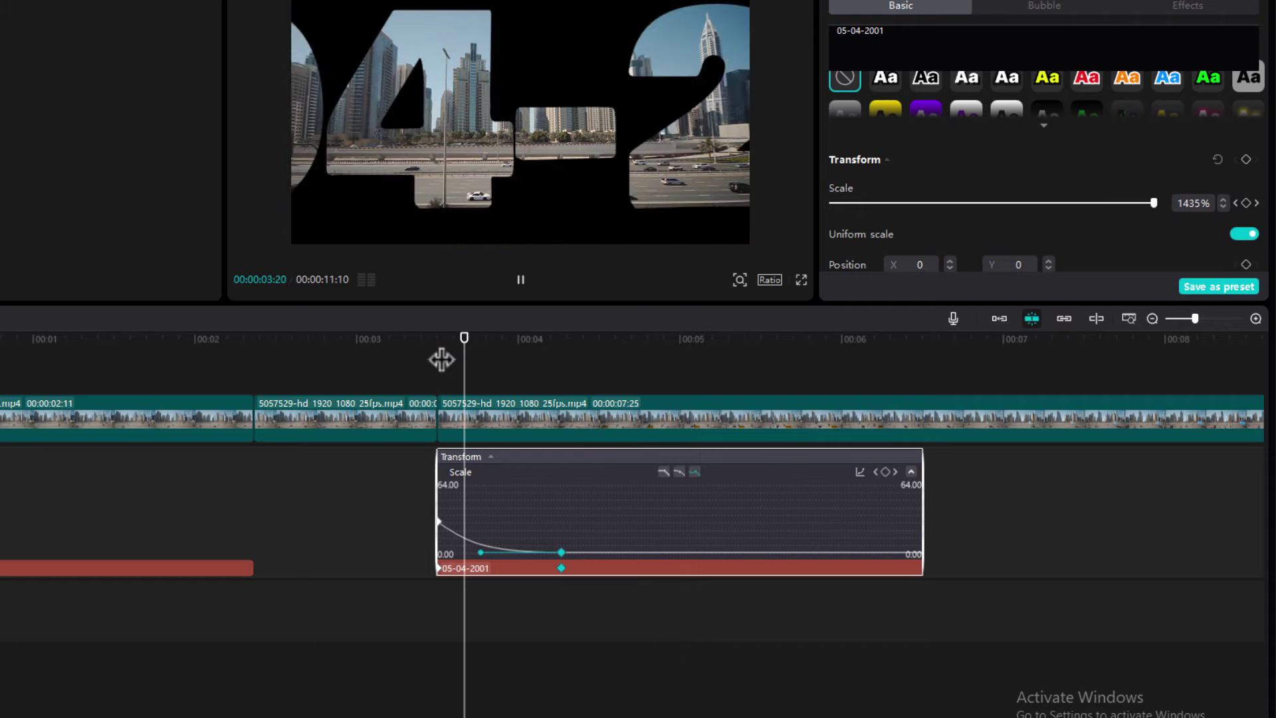
pyautogui.click(441, 338)
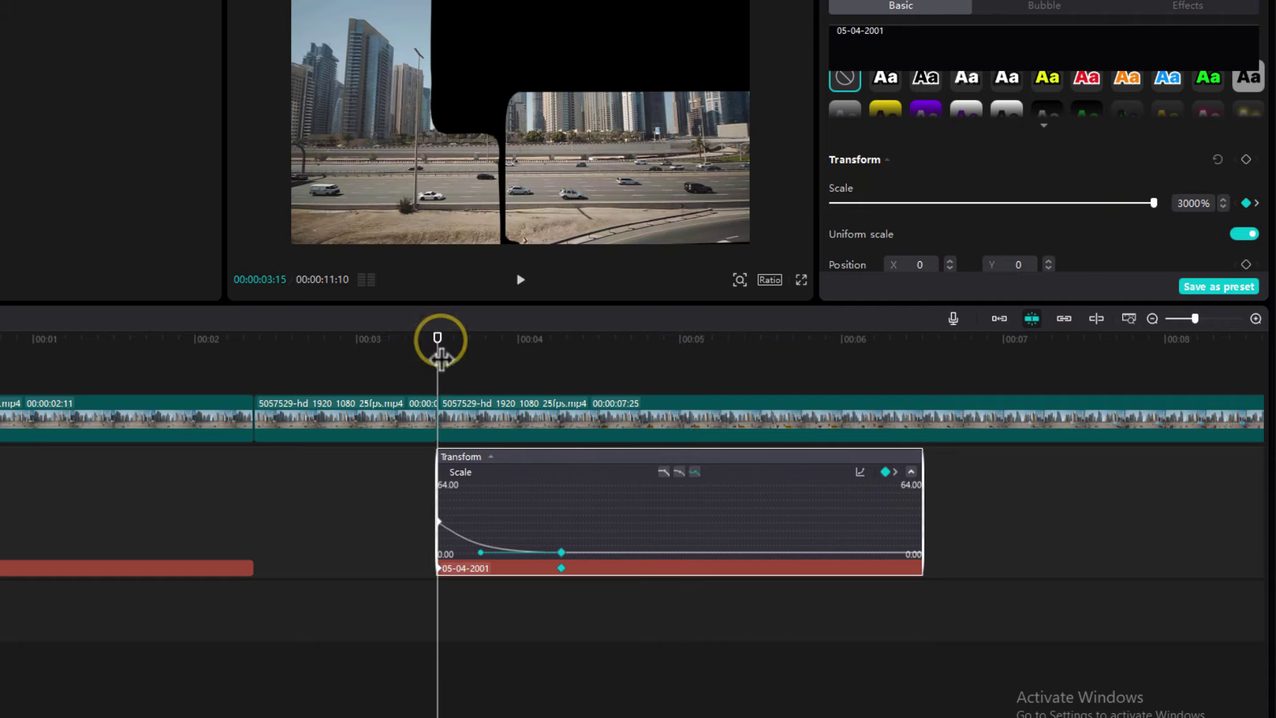
pyautogui.press('space')
pyautogui.press('space')
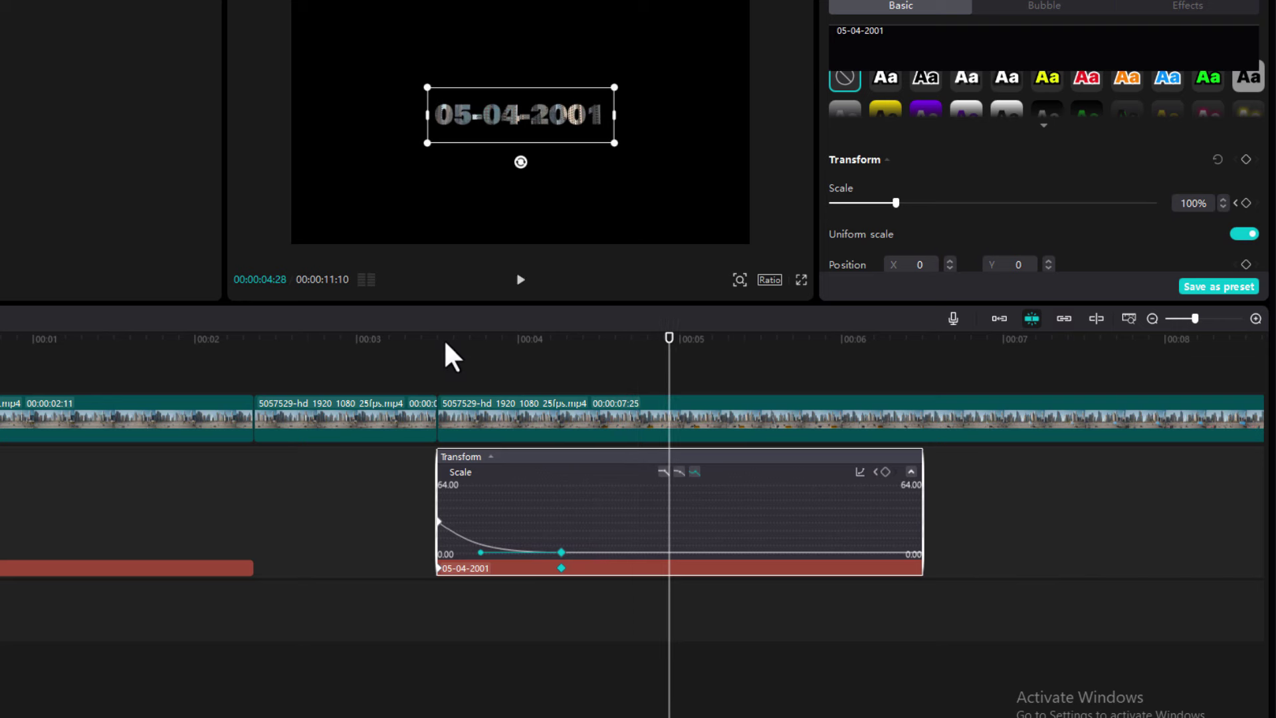
# - Hide the keyframe curves and play the sequence from the beginning to review the DUBAI and 05-04-2001 text animations
pyautogui.click(662, 433)
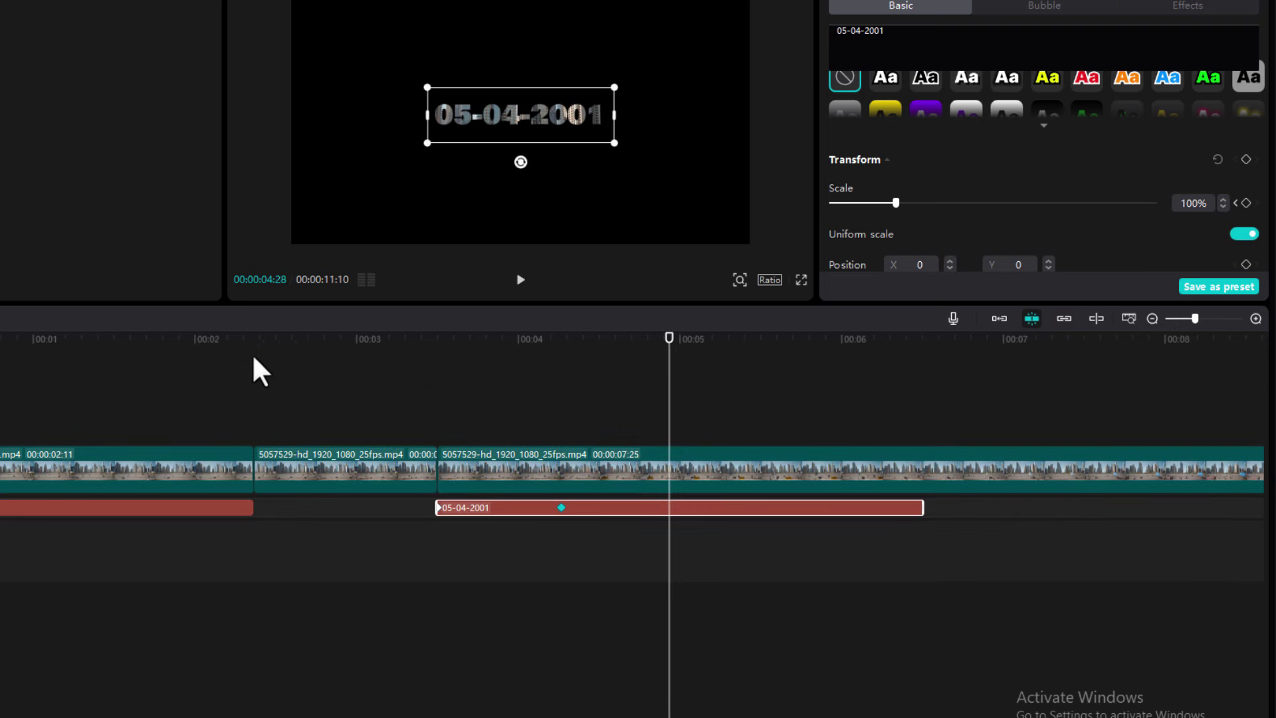
pyautogui.click(219, 354)
pyautogui.click(81, 340)
pyautogui.press('space')
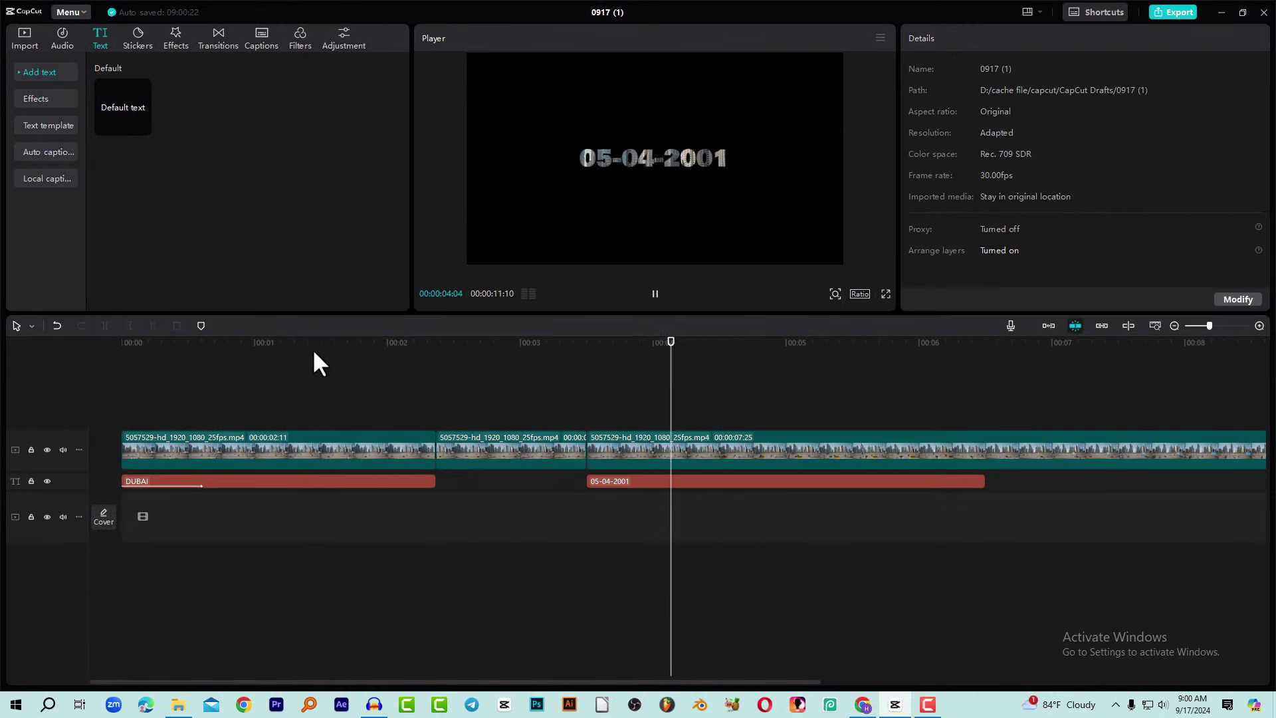
pyautogui.click(309, 428)
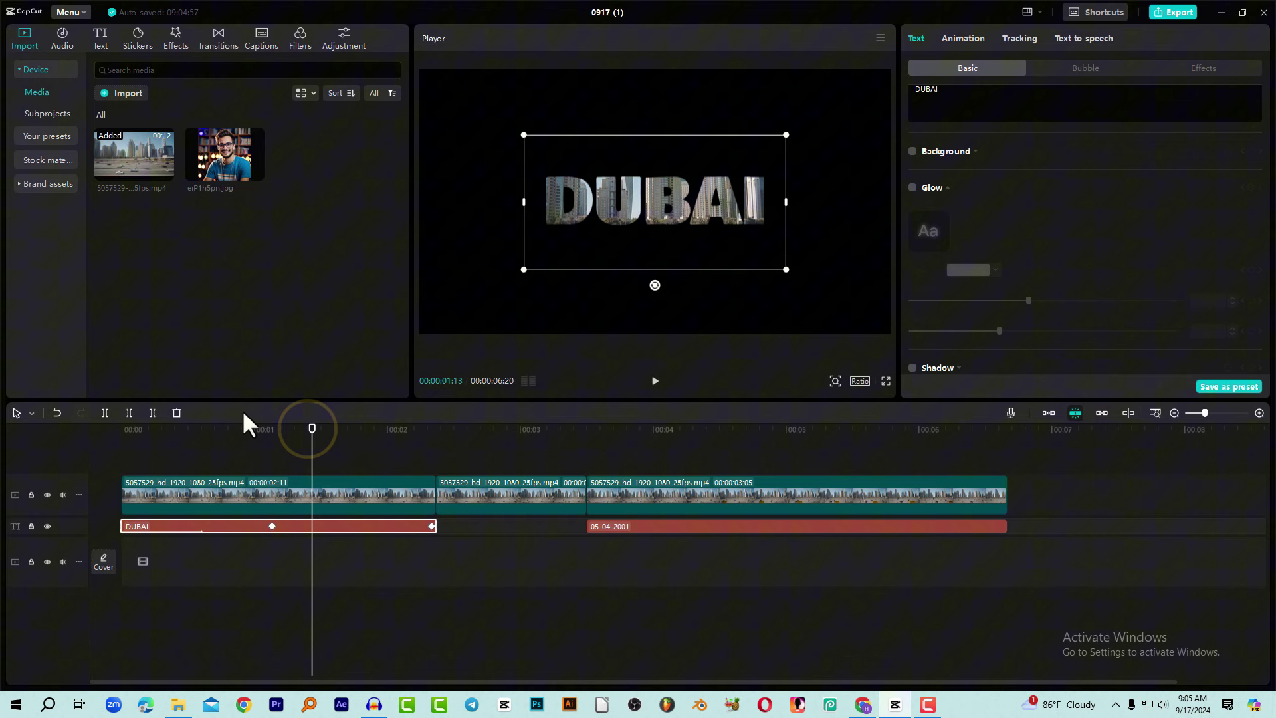
pyautogui.moveTo(188, 428); pyautogui.dragTo(78, 433)
pyautogui.press('space')
pyautogui.press('space')
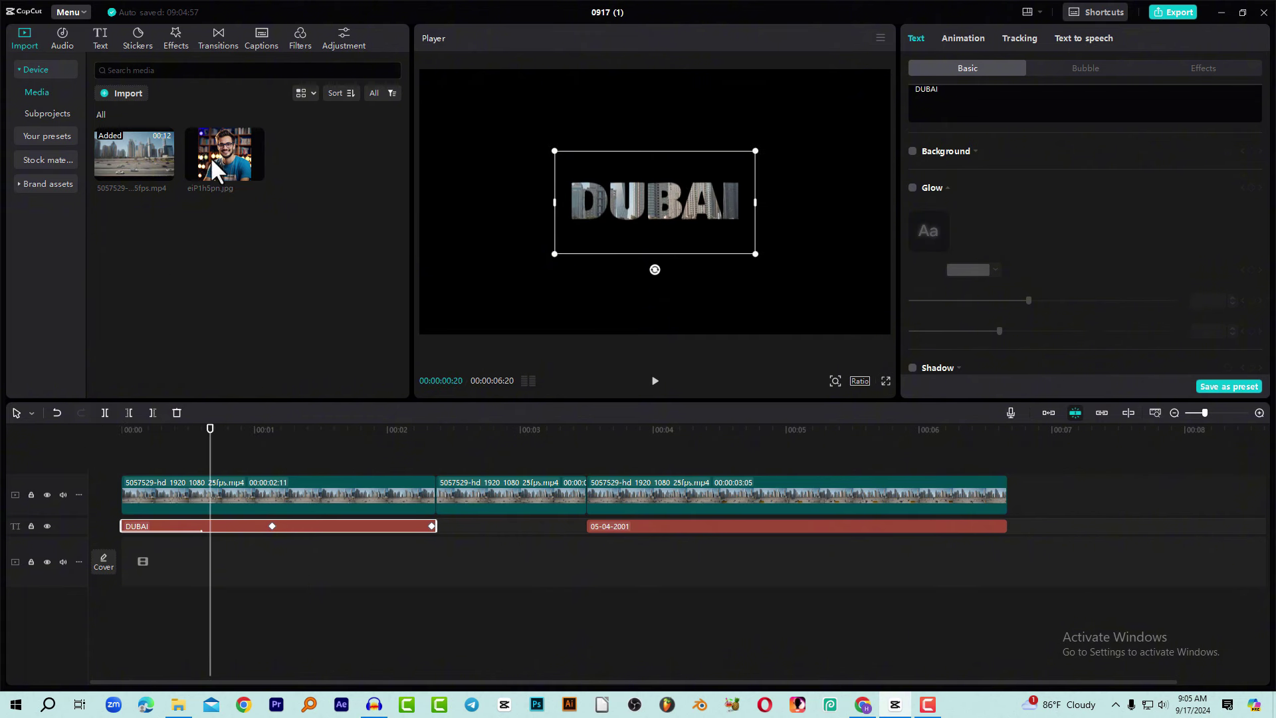
# - Audition favorite sound effects and add "Realistic sound effects for typing on keyboards" to the timeline at 00:00:00:20
pyautogui.click(65, 37)
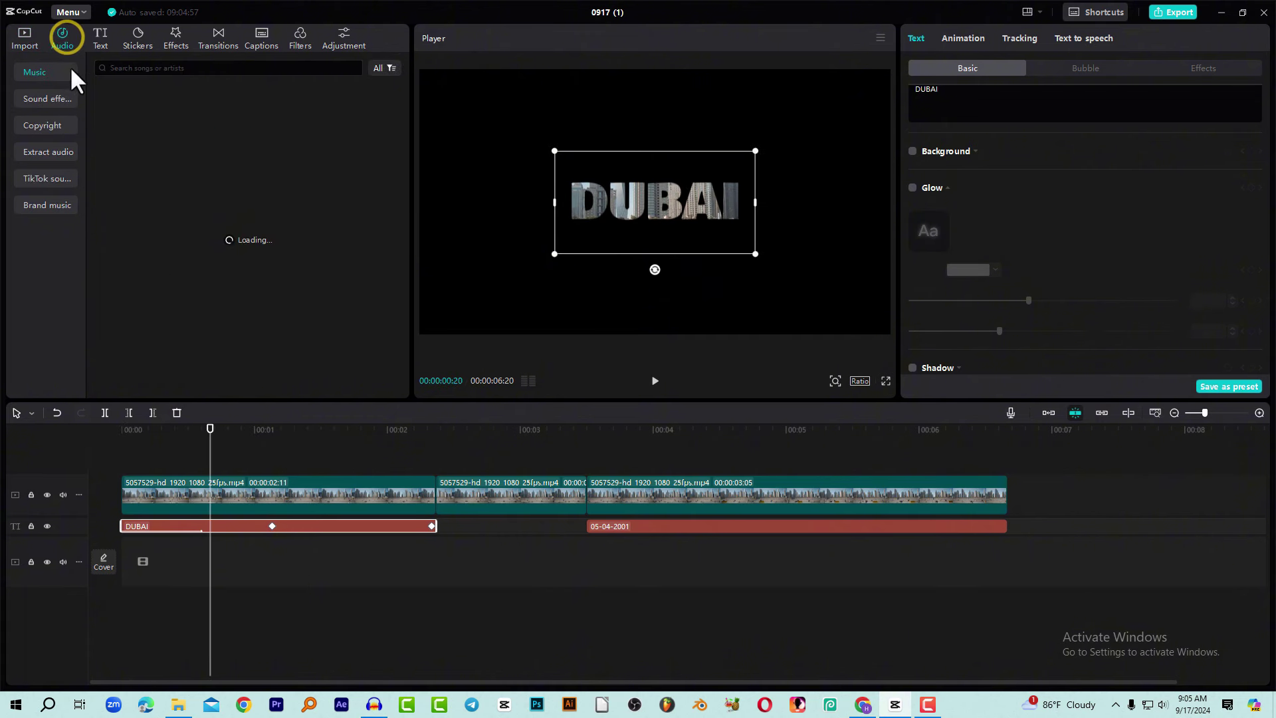
pyautogui.click(27, 100)
pyautogui.click(17, 97)
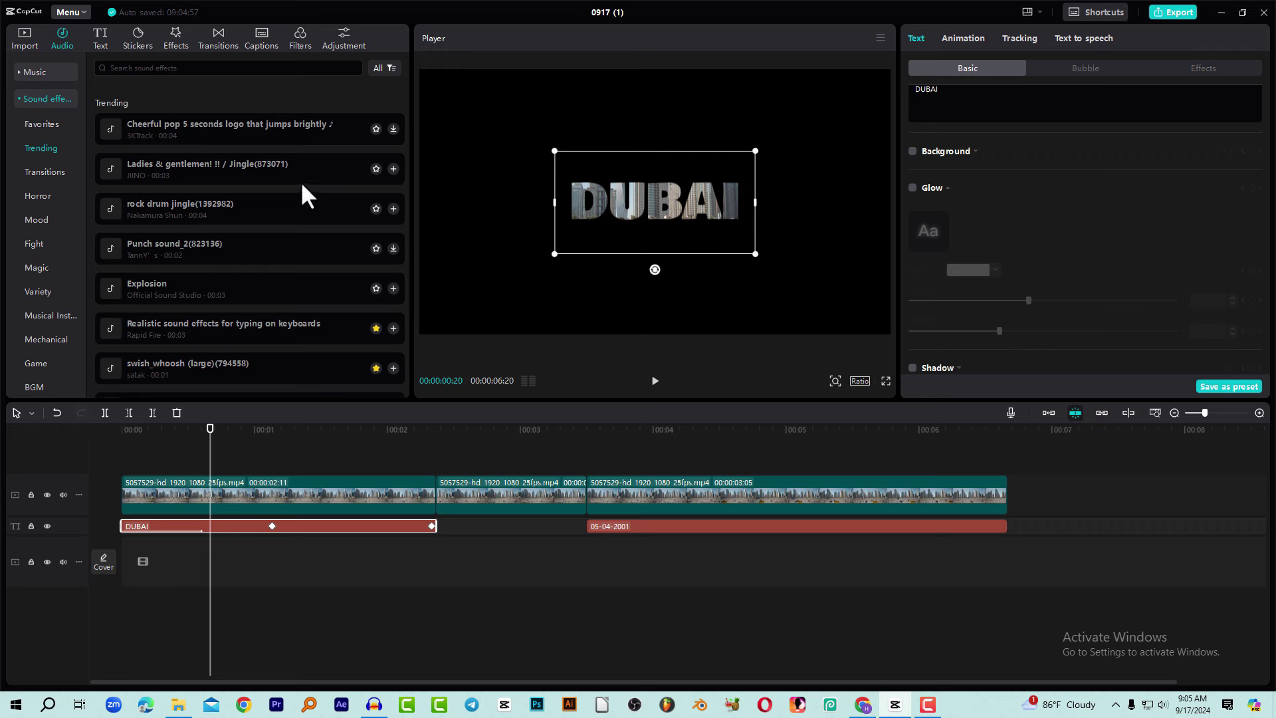
pyautogui.click(42, 123)
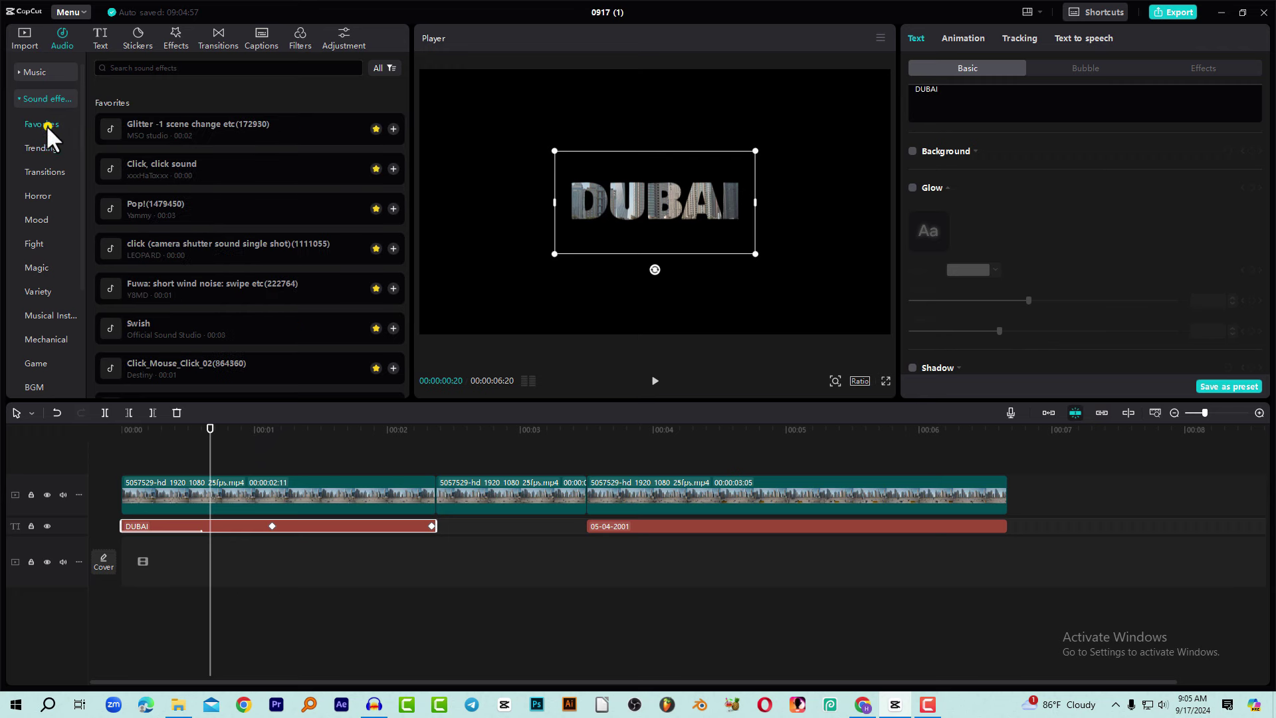
pyautogui.scroll(-2, 186, 302)
pyautogui.click(187, 290)
pyautogui.click(186, 325)
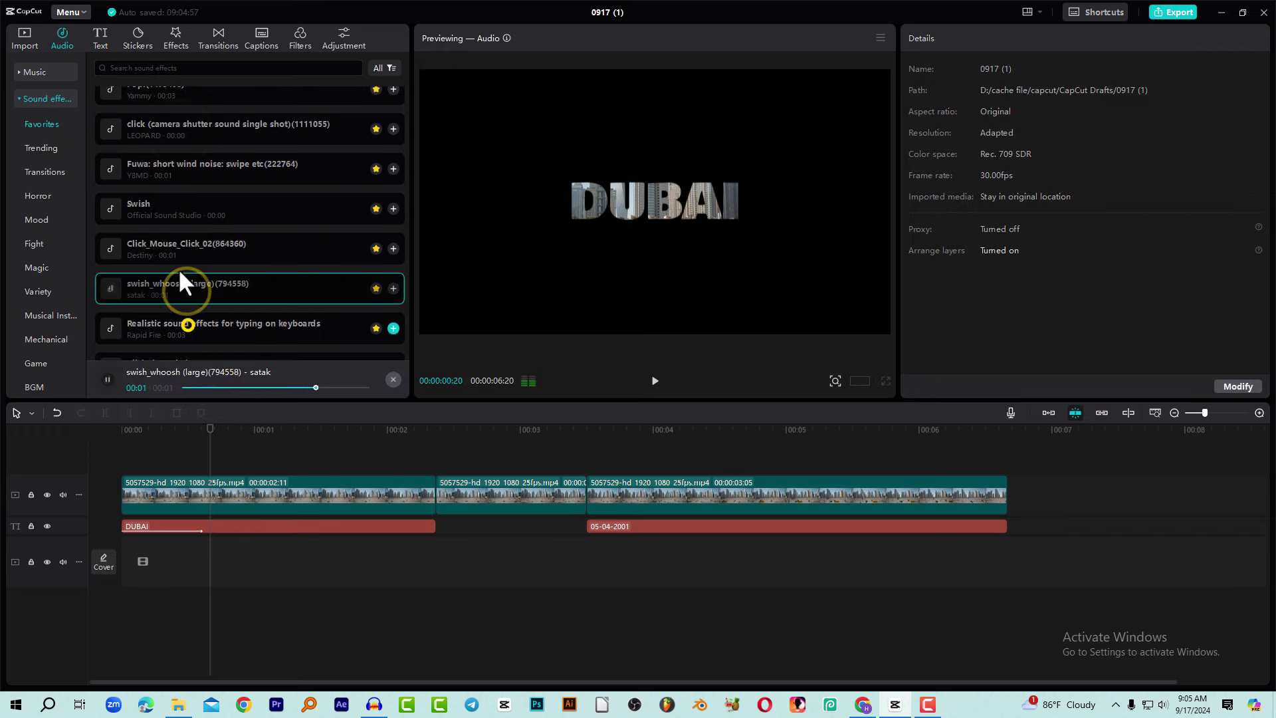
pyautogui.click(216, 327)
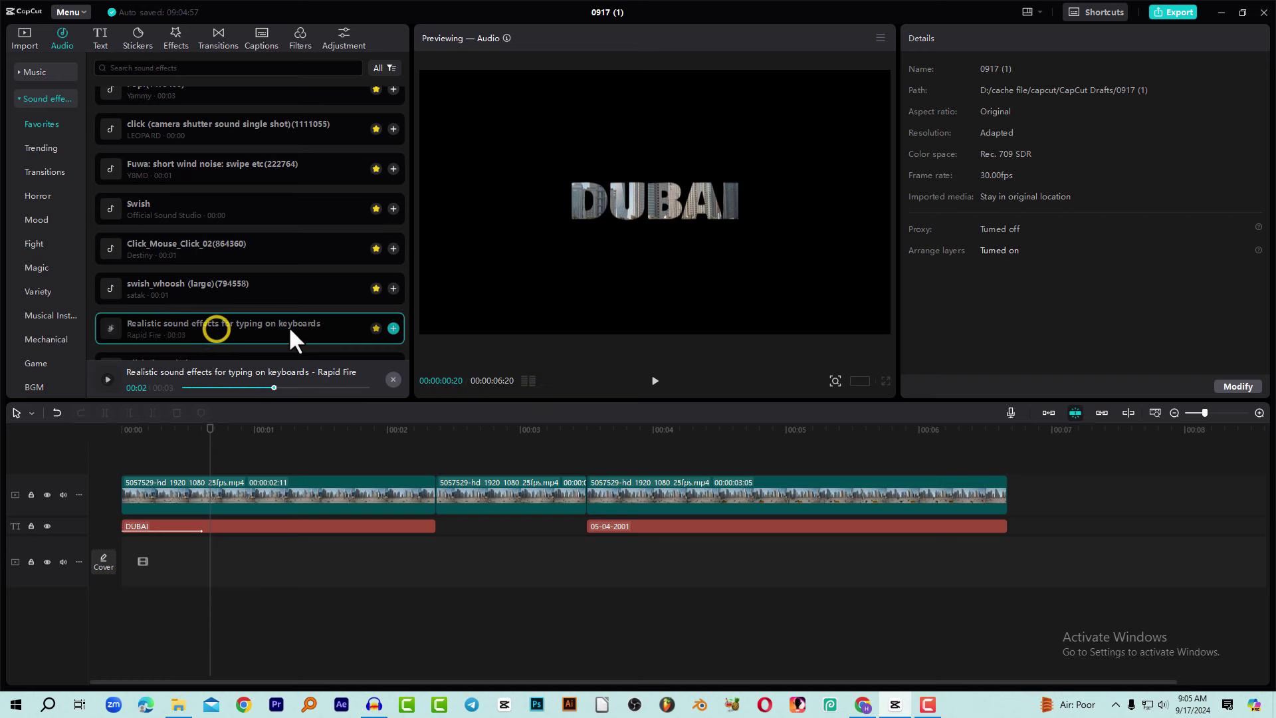
pyautogui.click(394, 328)
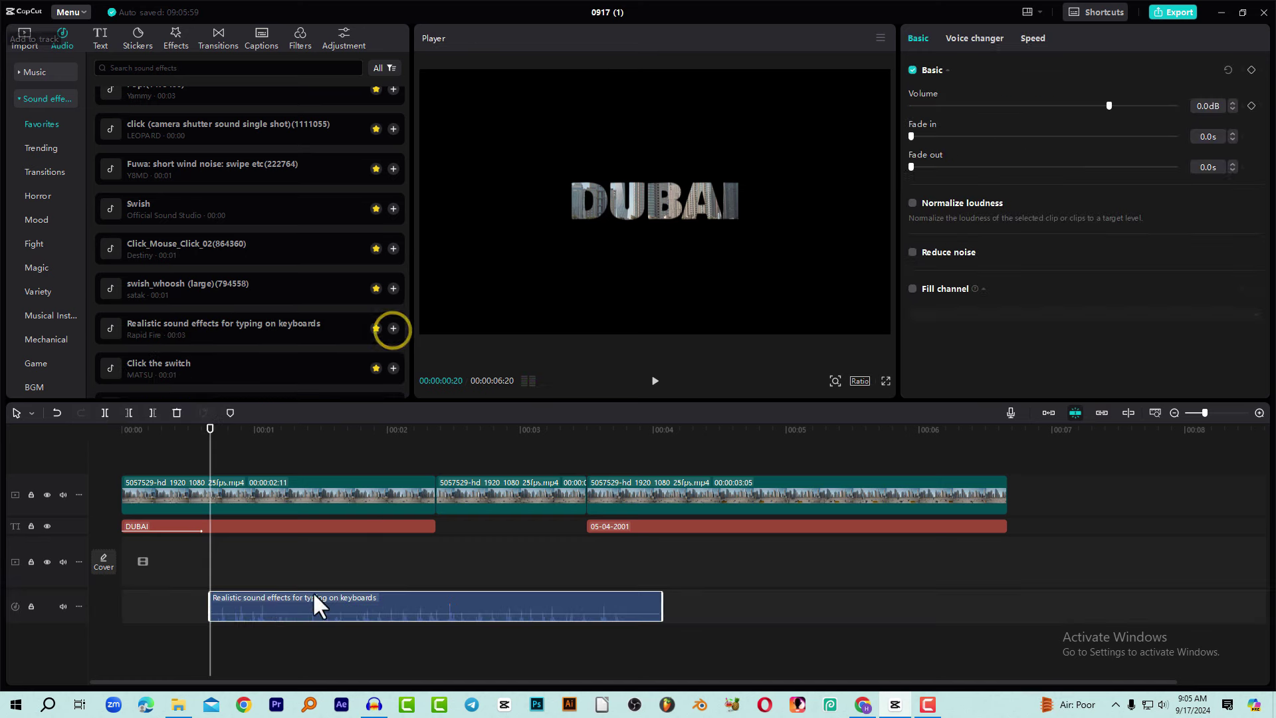
# - Move the keyboard typing sound to the start of the sequence and trim its end to 00:00:00:18, where the DUBAI intro animation finishes
pyautogui.moveTo(257, 594); pyautogui.dragTo(153, 593)
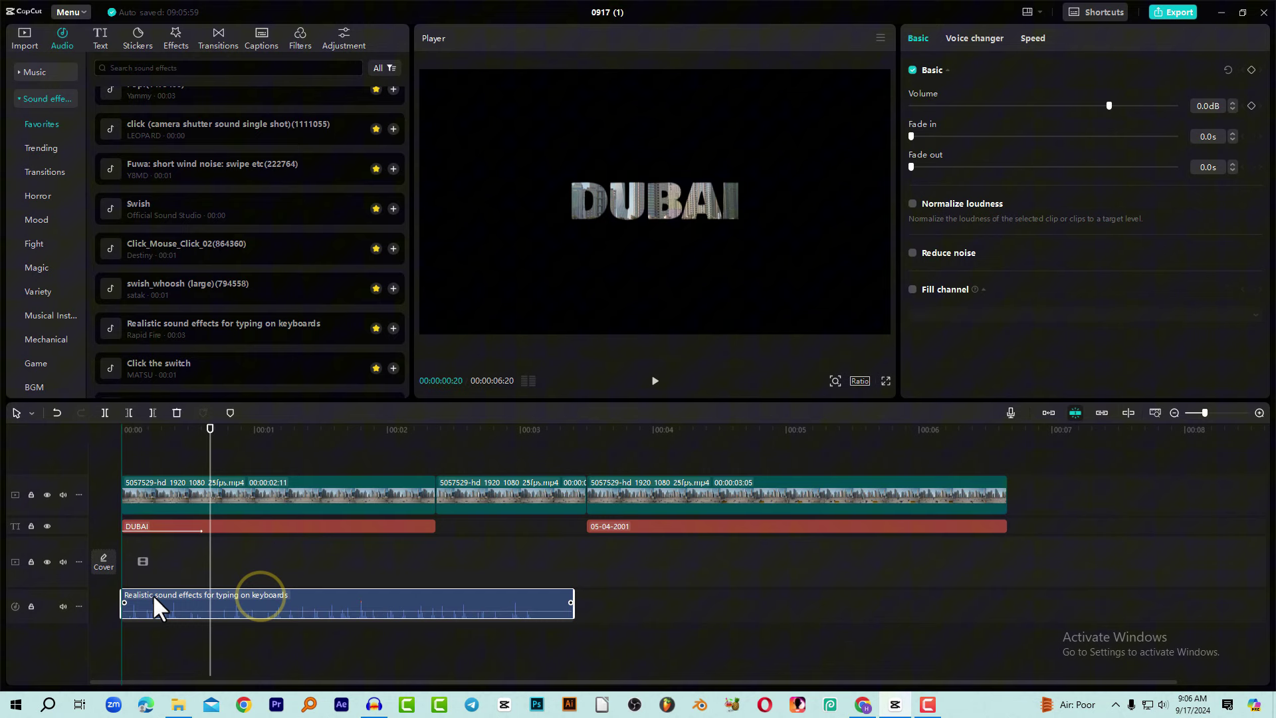
pyautogui.click(153, 433)
pyautogui.press('space')
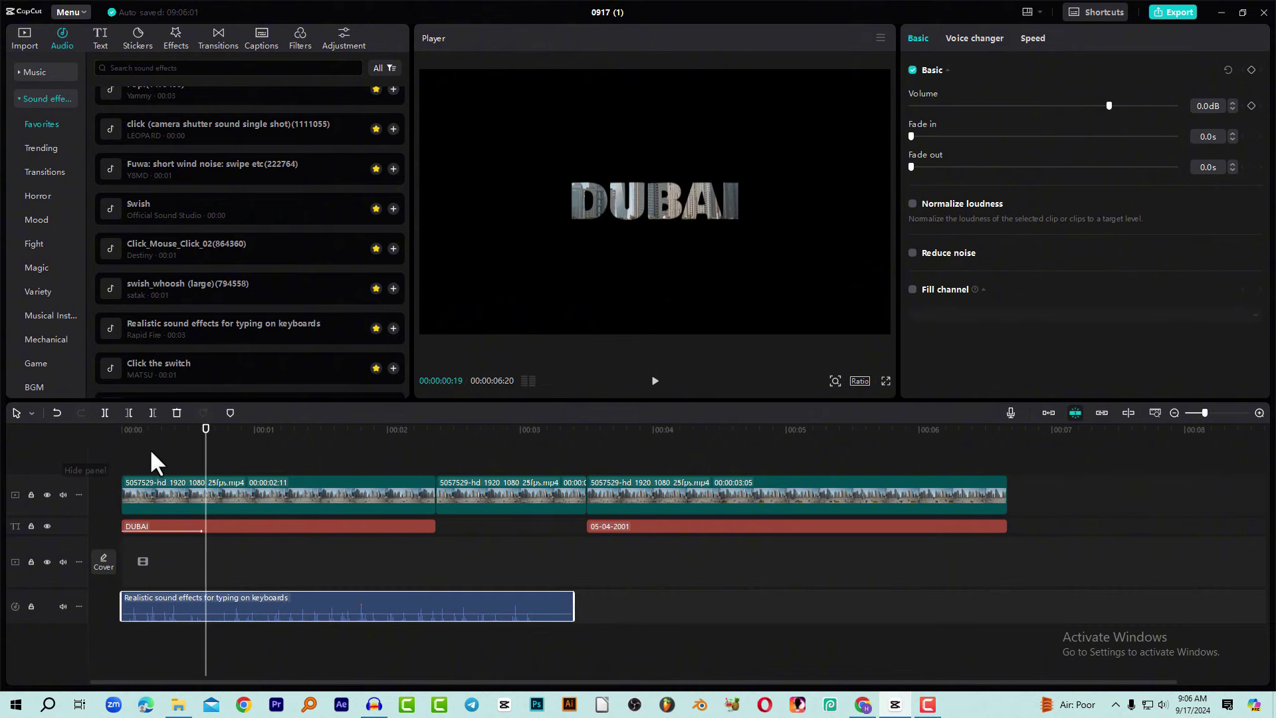
pyautogui.click(162, 429)
pyautogui.click(195, 431)
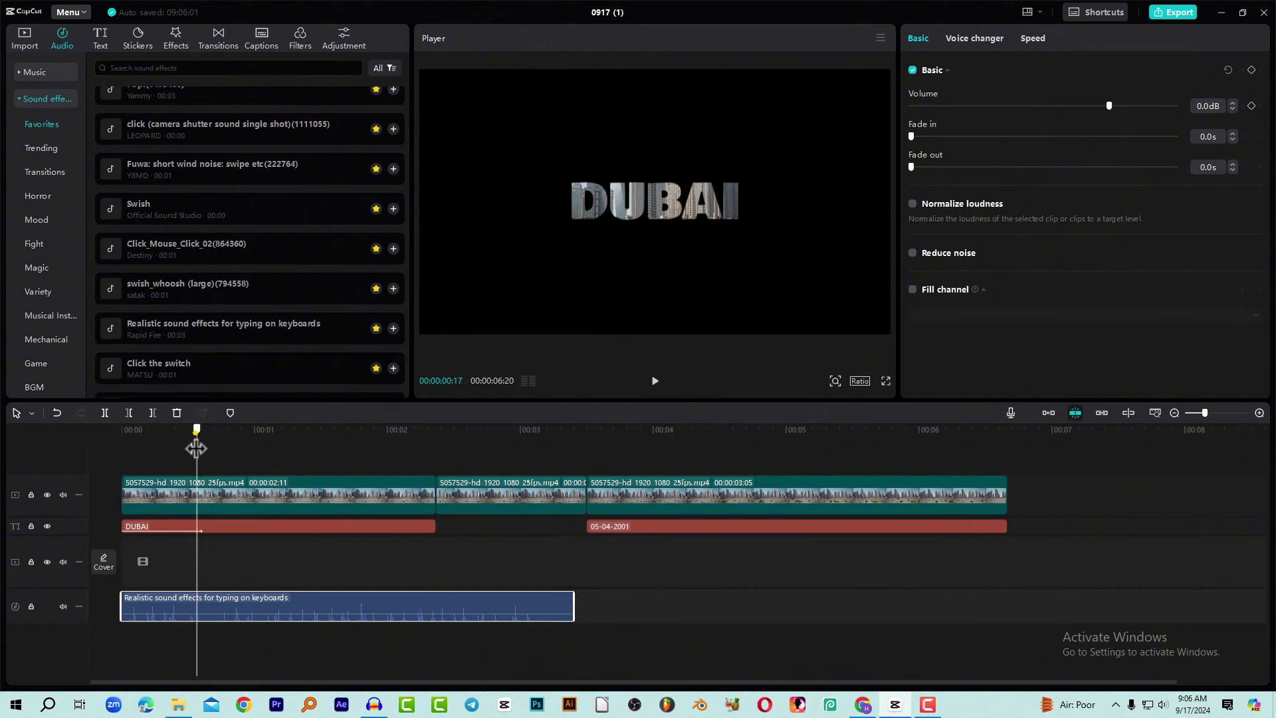
pyautogui.moveTo(573, 598); pyautogui.dragTo(197, 598)
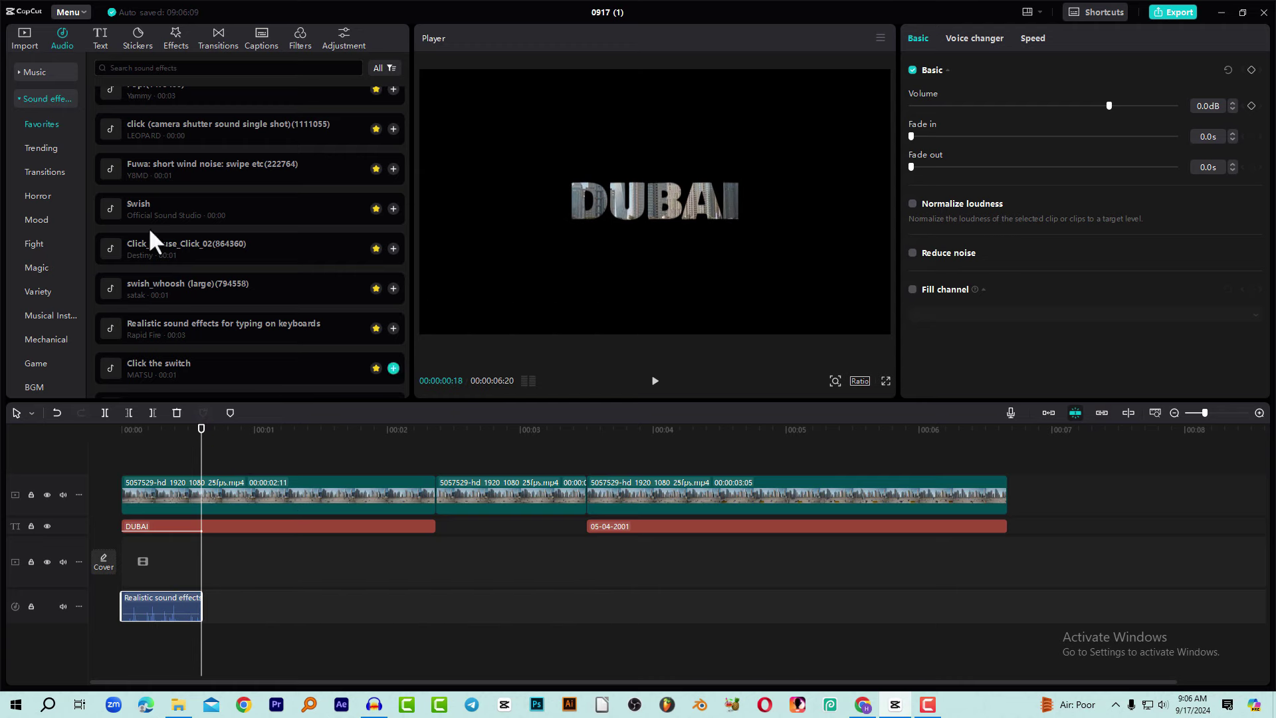
# - Add 14 Incoming Crash.wav from the project media to the audio track near the DUBAI zoom into the full skyline footage
pyautogui.click(27, 41)
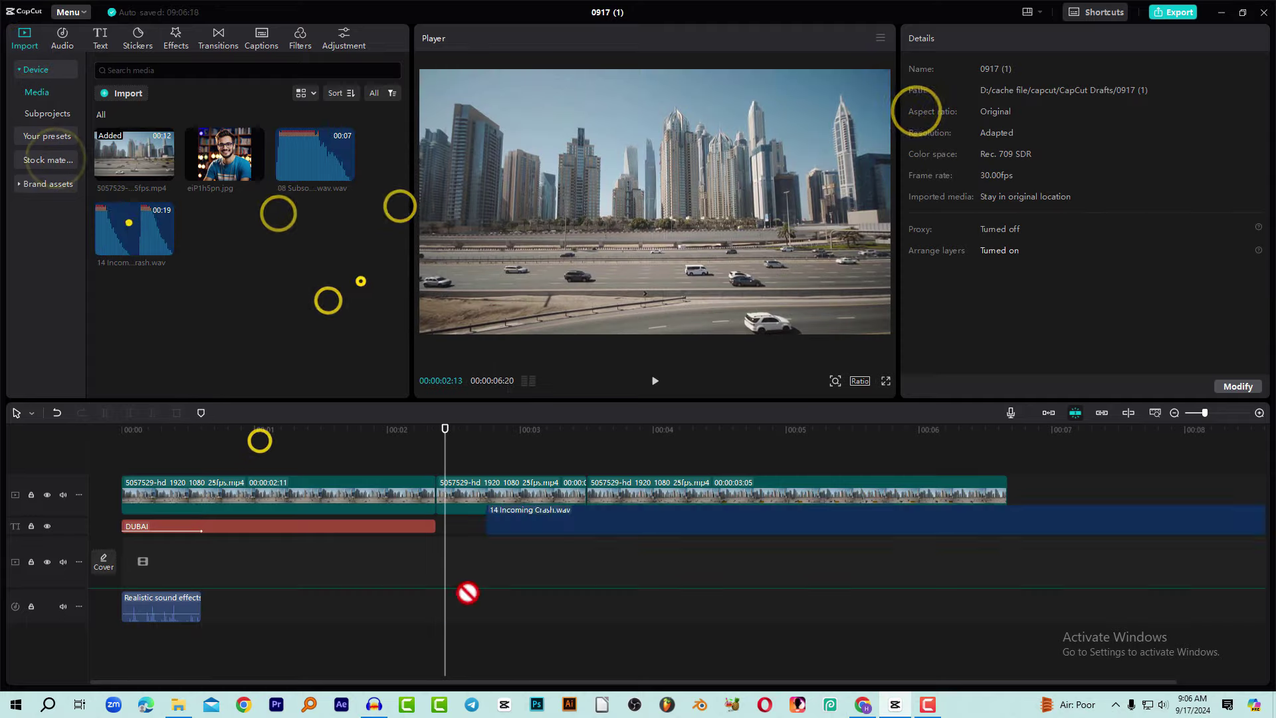
pyautogui.moveTo(464, 592); pyautogui.dragTo(447, 595)
pyautogui.moveTo(598, 604); pyautogui.dragTo(612, 610)
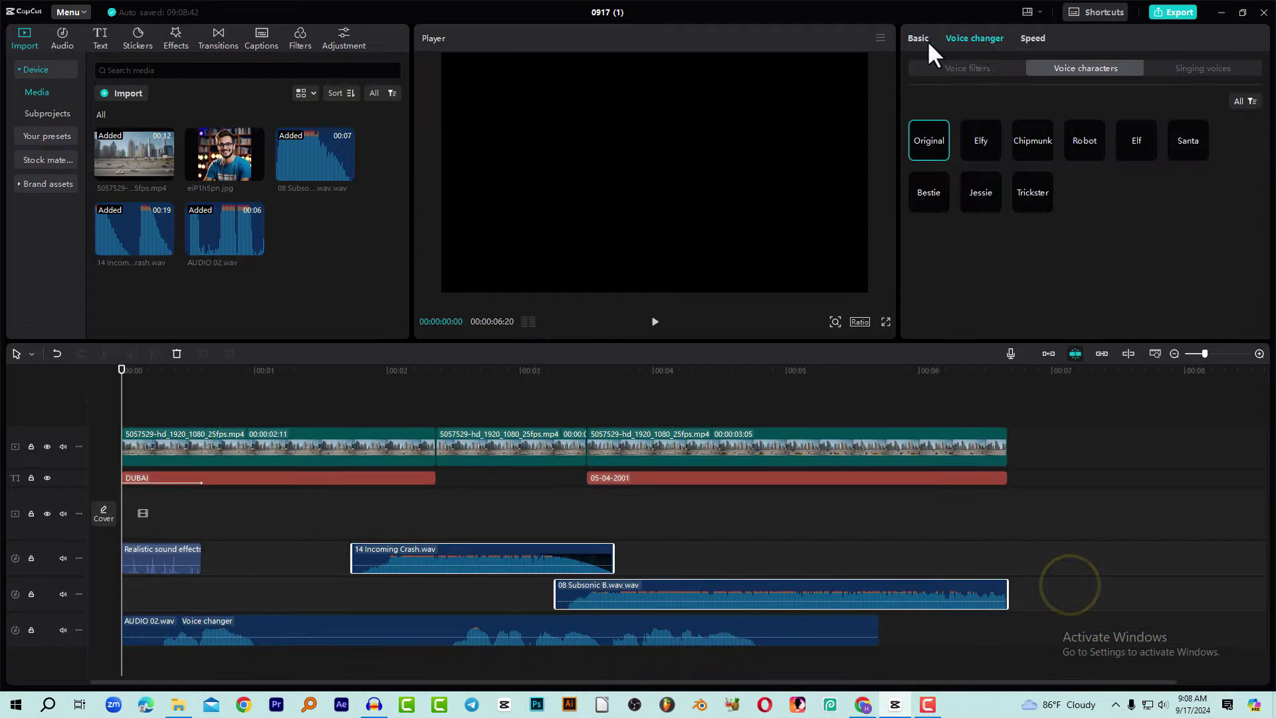
# - Lower the volume of the selected 14 Incoming Crash.wav and 08 Subsonic B.wav.wav clips to -5.7 dB and play the sequence
pyautogui.click(920, 39)
pyautogui.click(1088, 106)
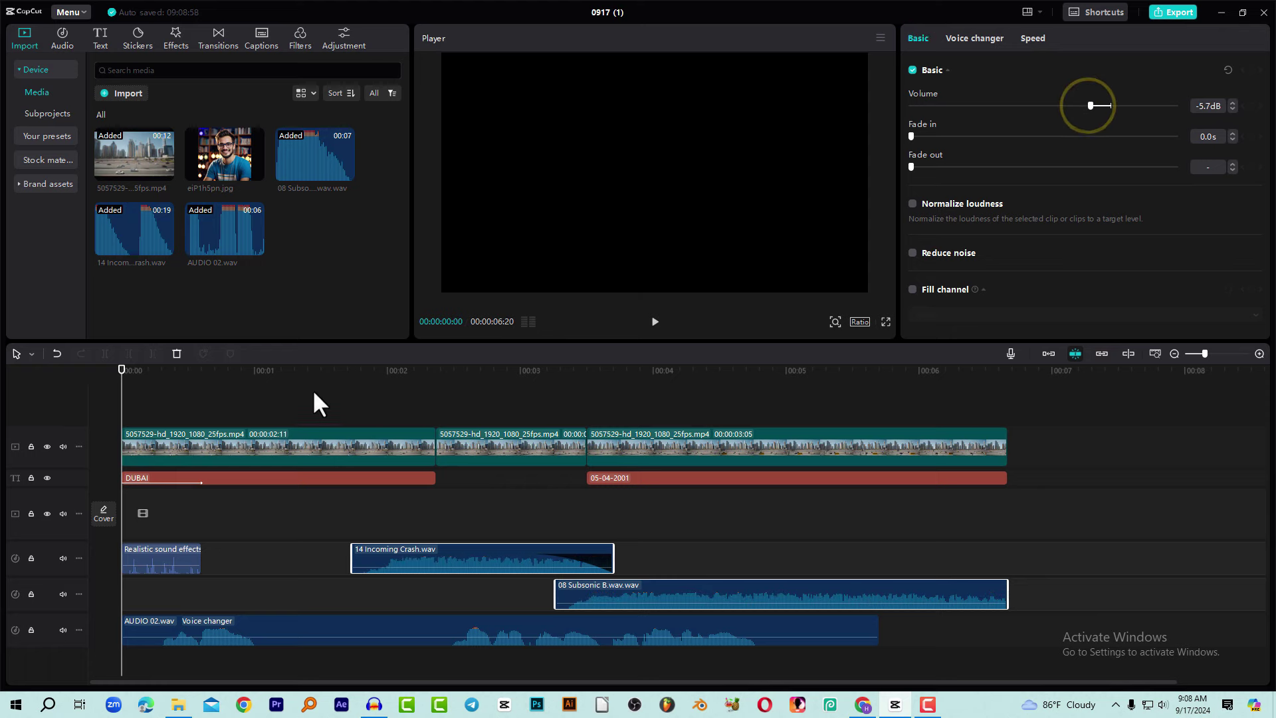
pyautogui.press('space')
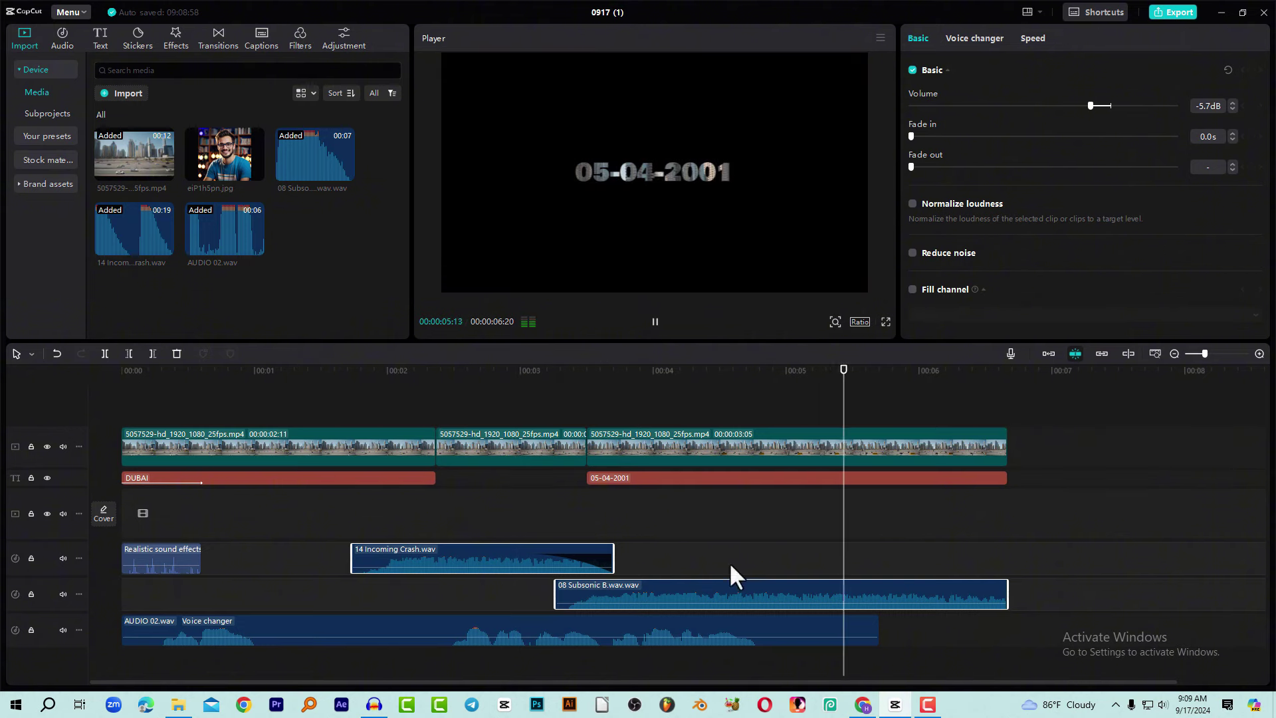
# - Replay the sequence from the start, the DUBAI zoom from 00:00:01:26 and the date zoom-out from 00:00:03:12 to check the sound timing
pyautogui.click(544, 375)
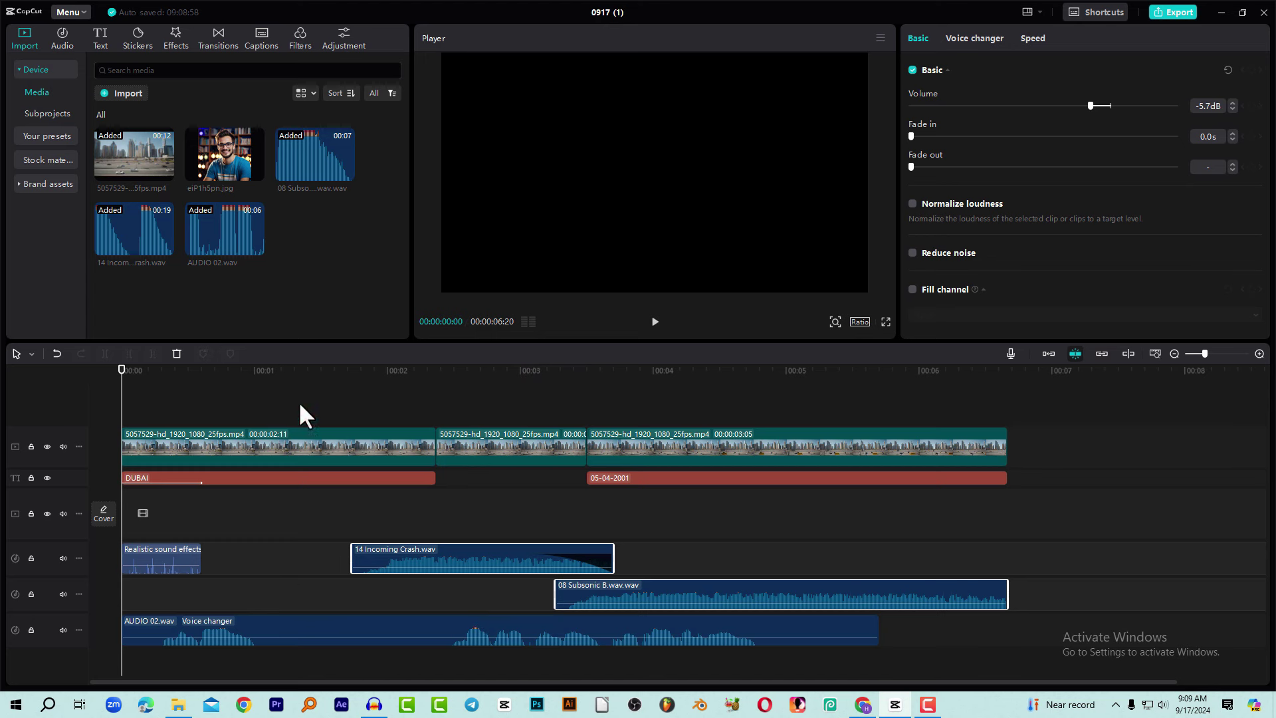
pyautogui.click(152, 371)
pyautogui.press('space')
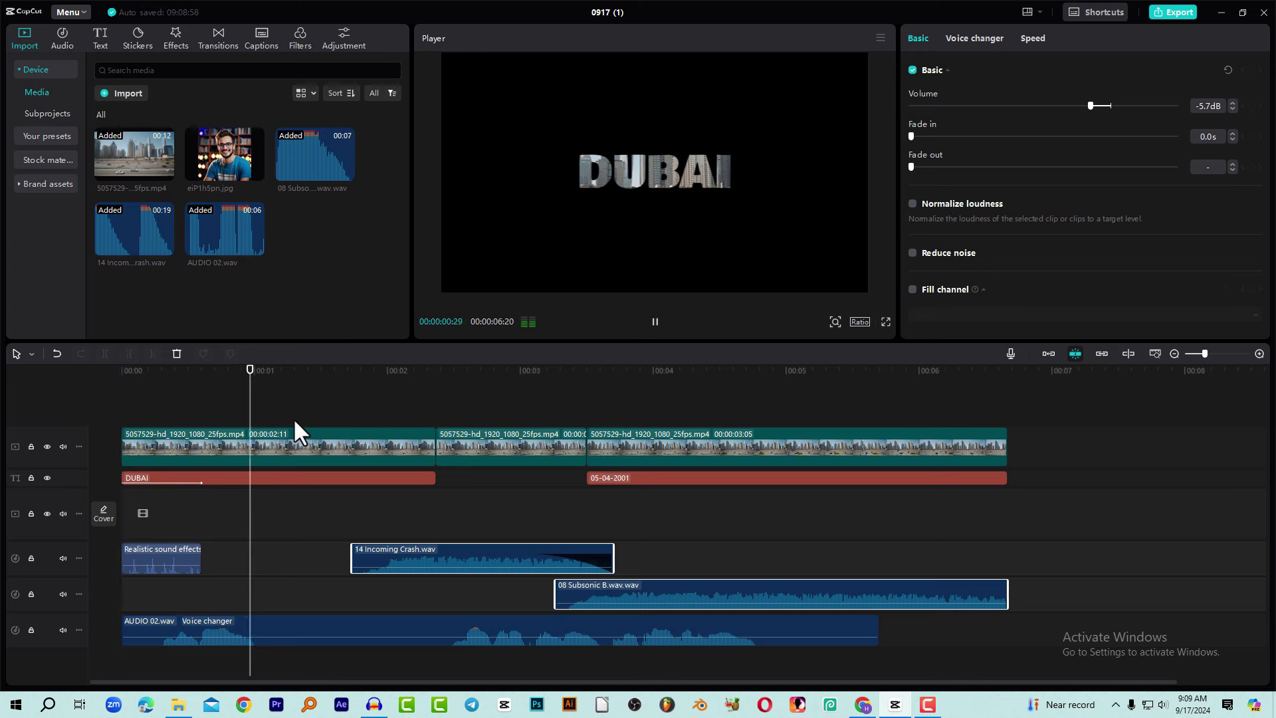
pyautogui.click(330, 407)
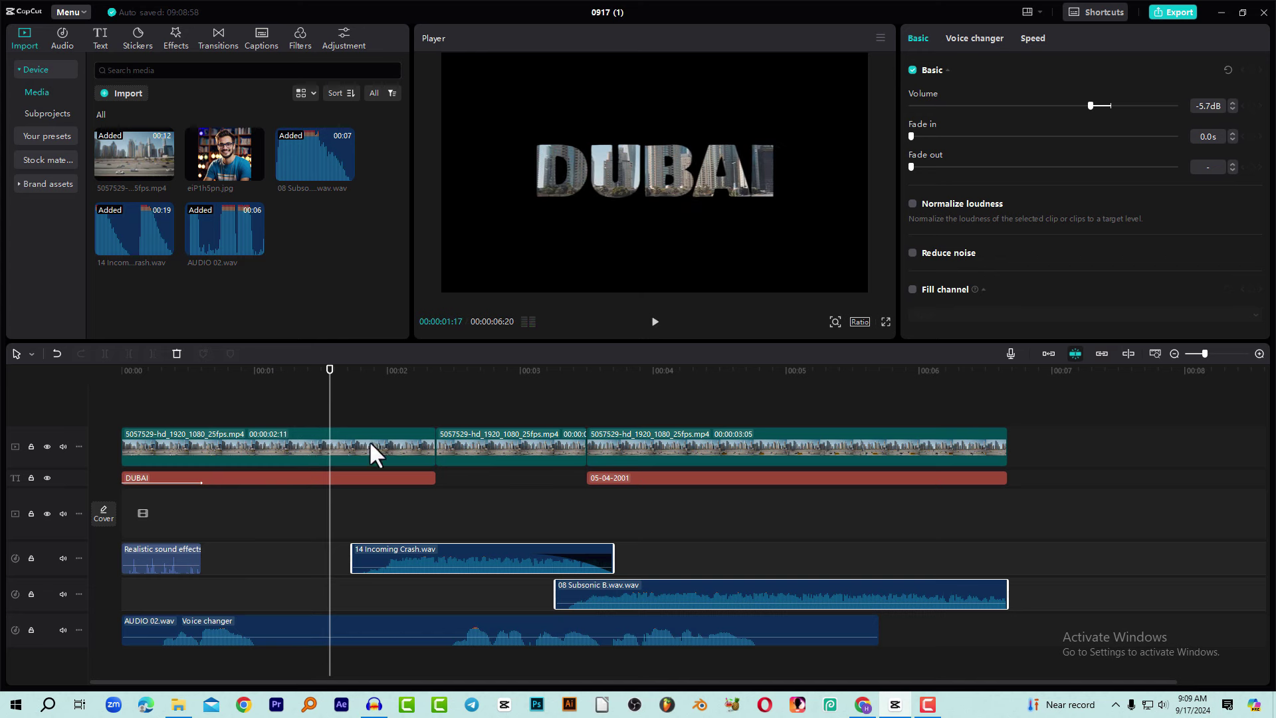
pyautogui.moveTo(350, 370); pyautogui.dragTo(367, 372)
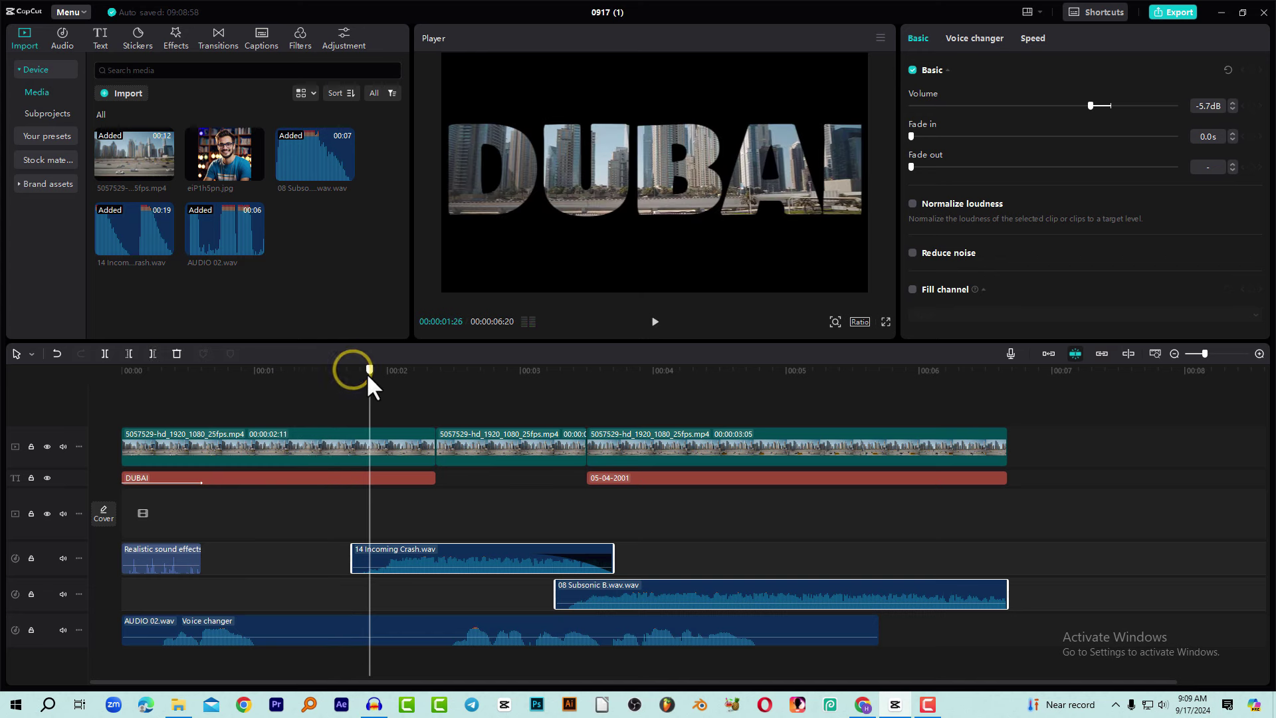
pyautogui.press('space')
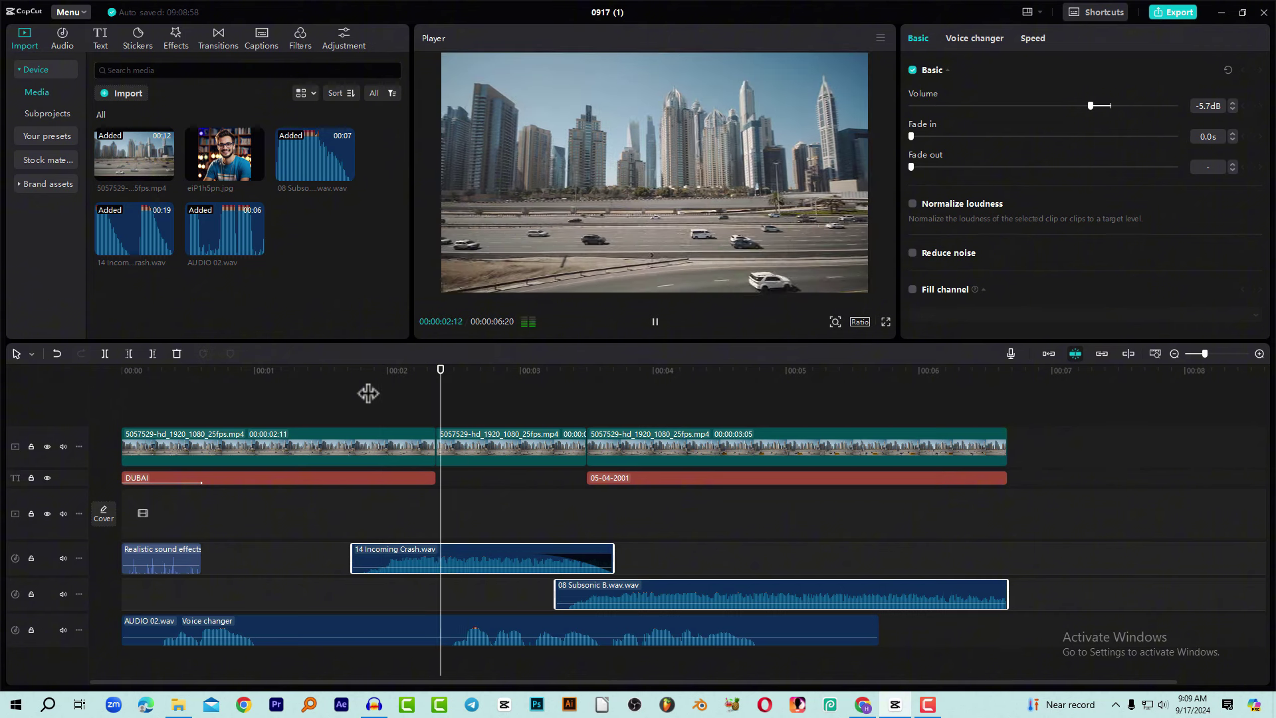
pyautogui.press('space')
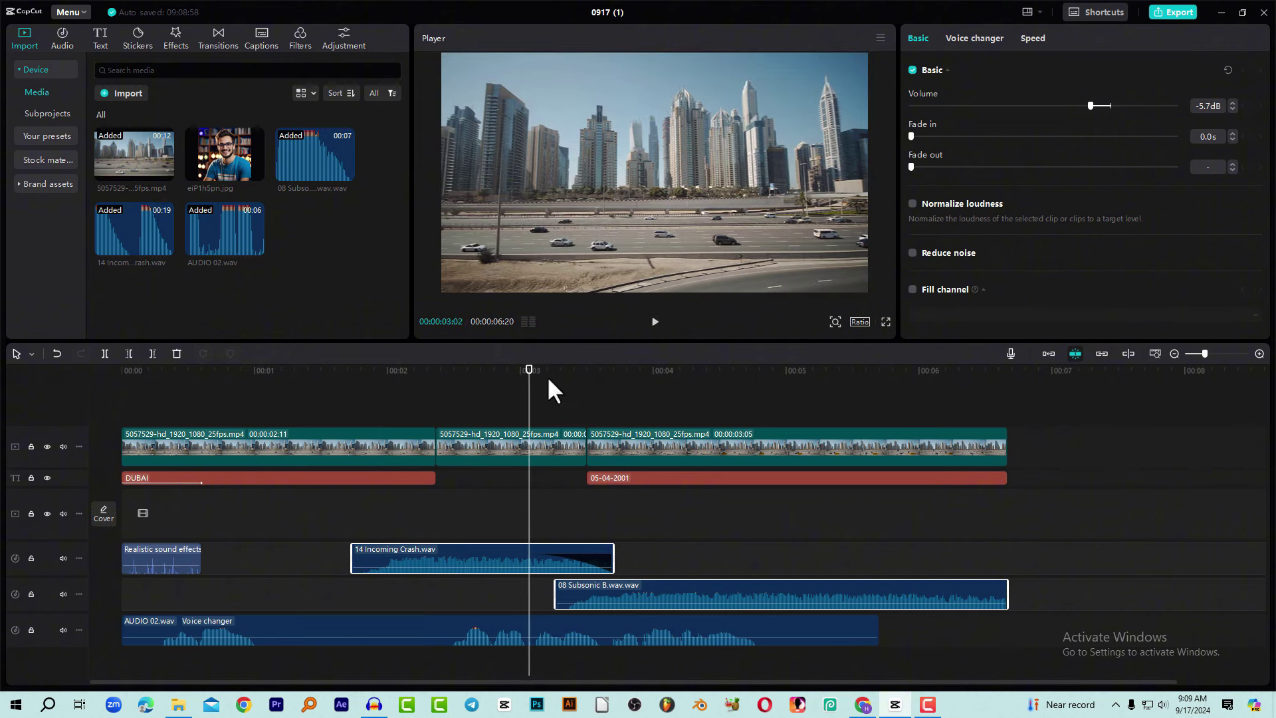
pyautogui.moveTo(548, 379); pyautogui.dragTo(572, 402)
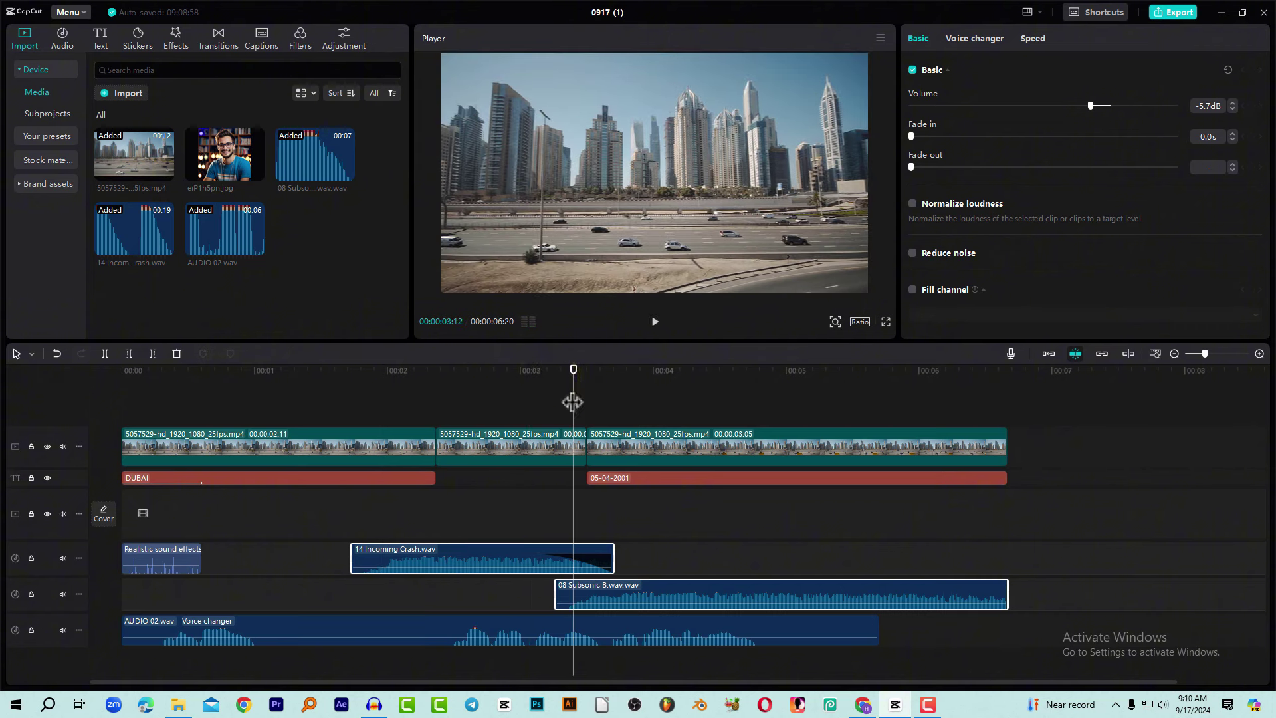
pyautogui.press('space')
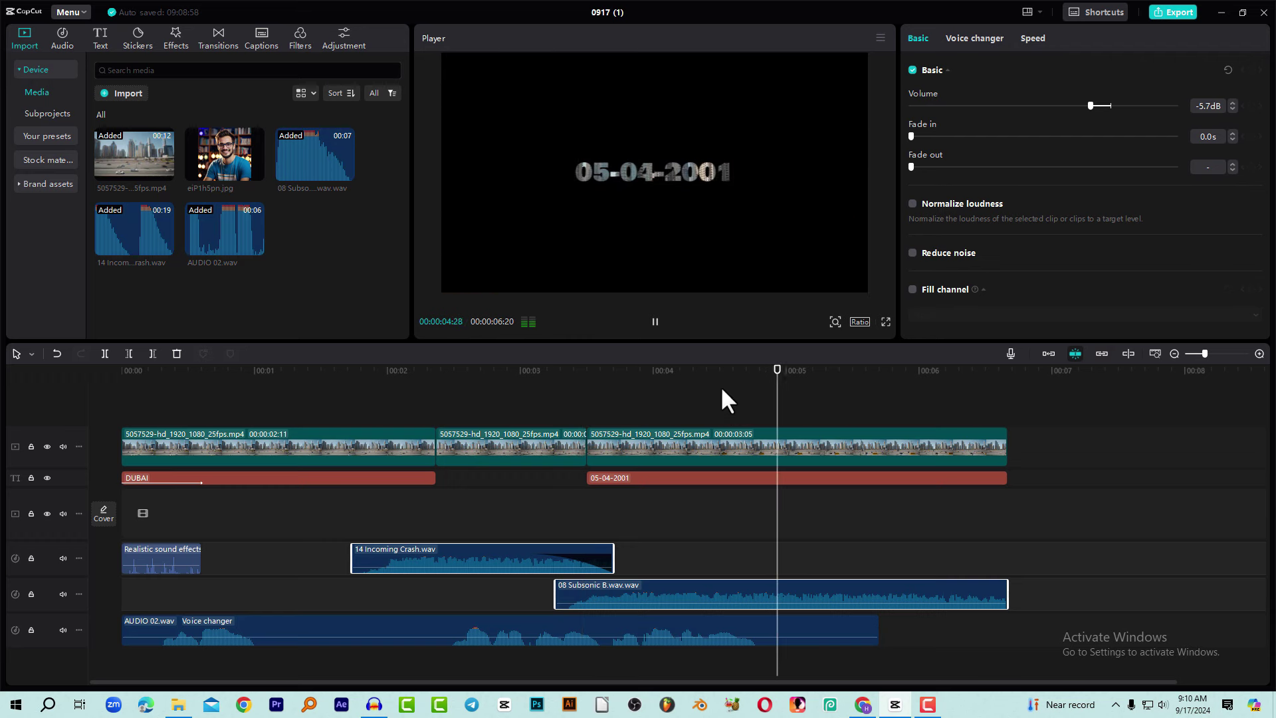
# - Add the Oppenheimer movie filter at 00:00:02:15 and extend it to cover the whole sequence
pyautogui.moveTo(691, 370); pyautogui.dragTo(543, 370)
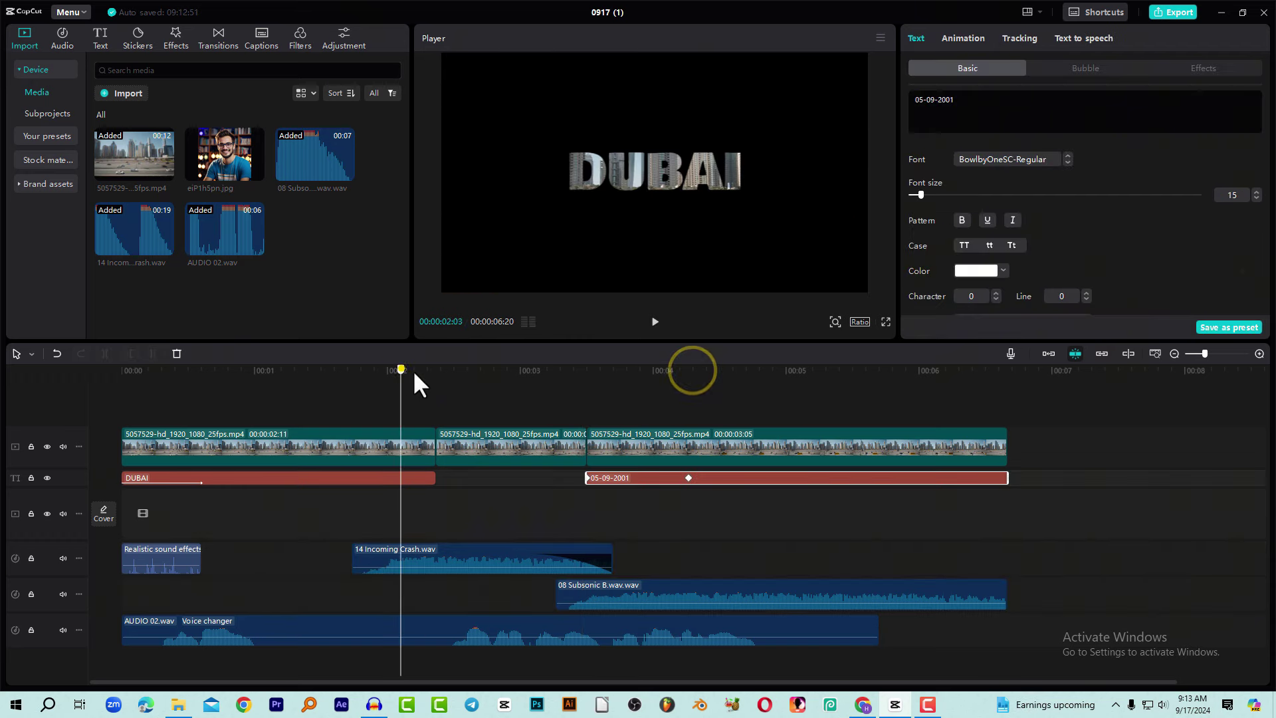
pyautogui.moveTo(400, 369); pyautogui.dragTo(454, 399)
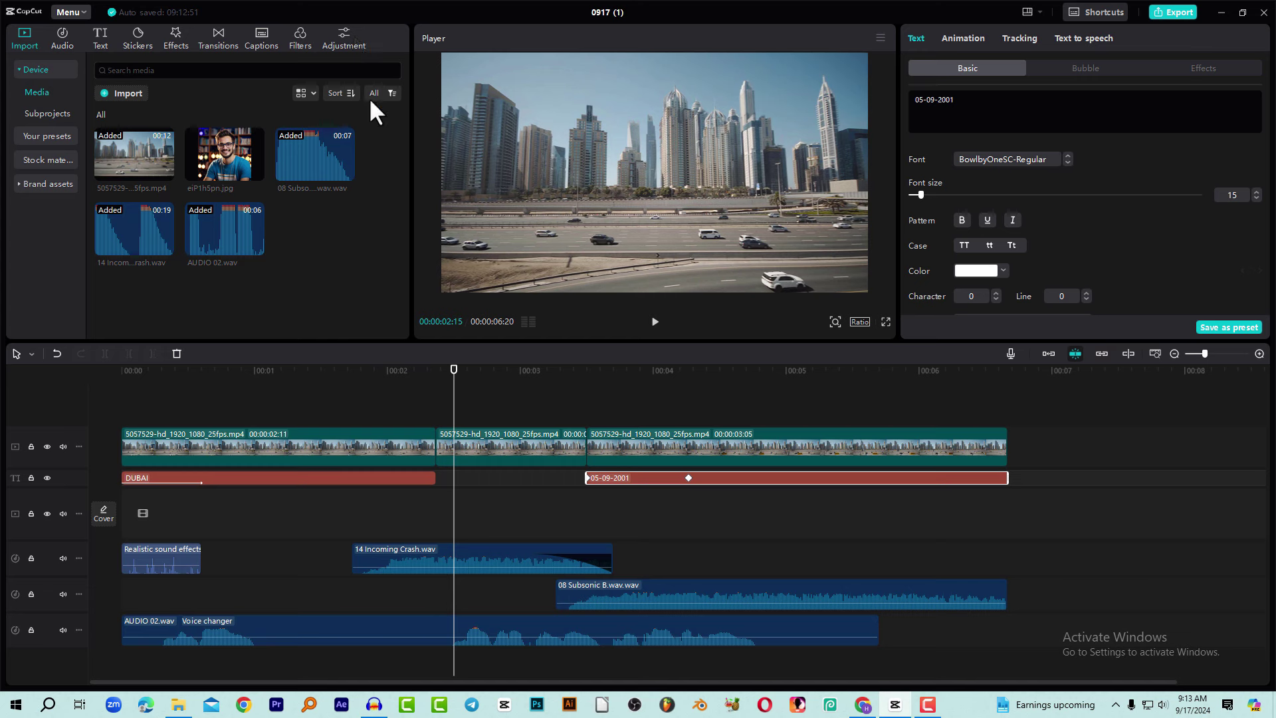
pyautogui.click(300, 41)
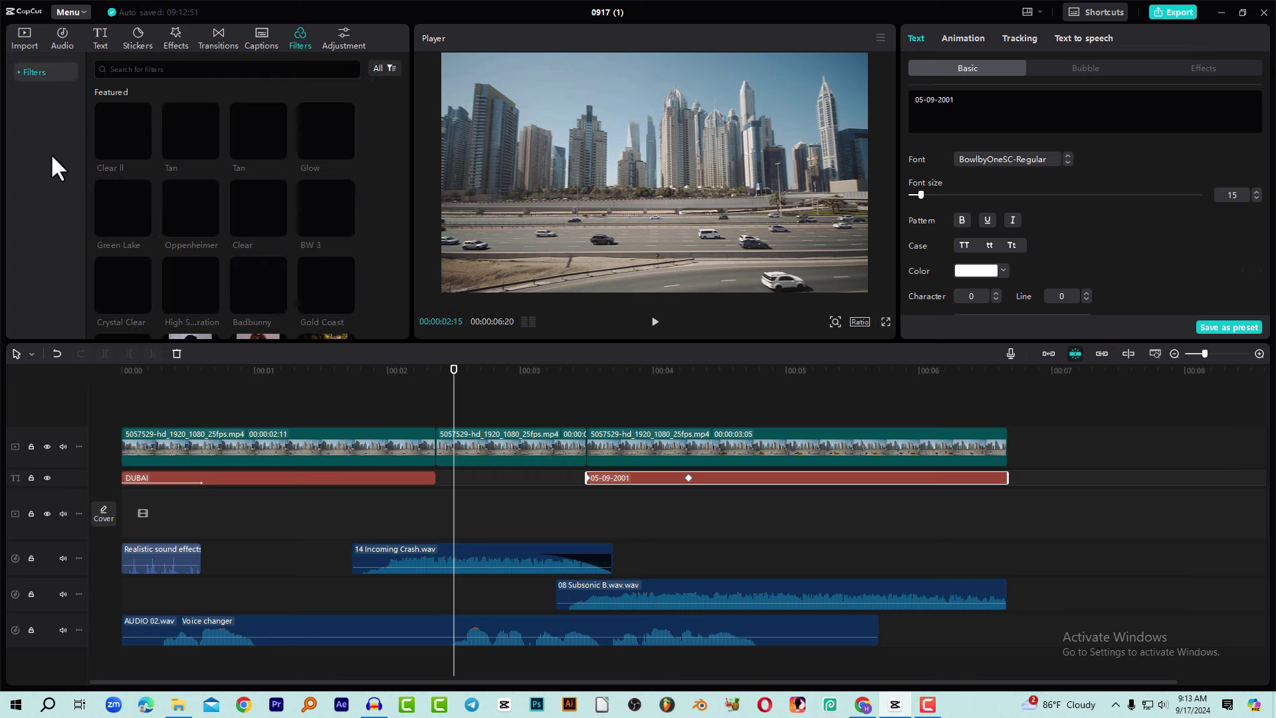
pyautogui.click(18, 73)
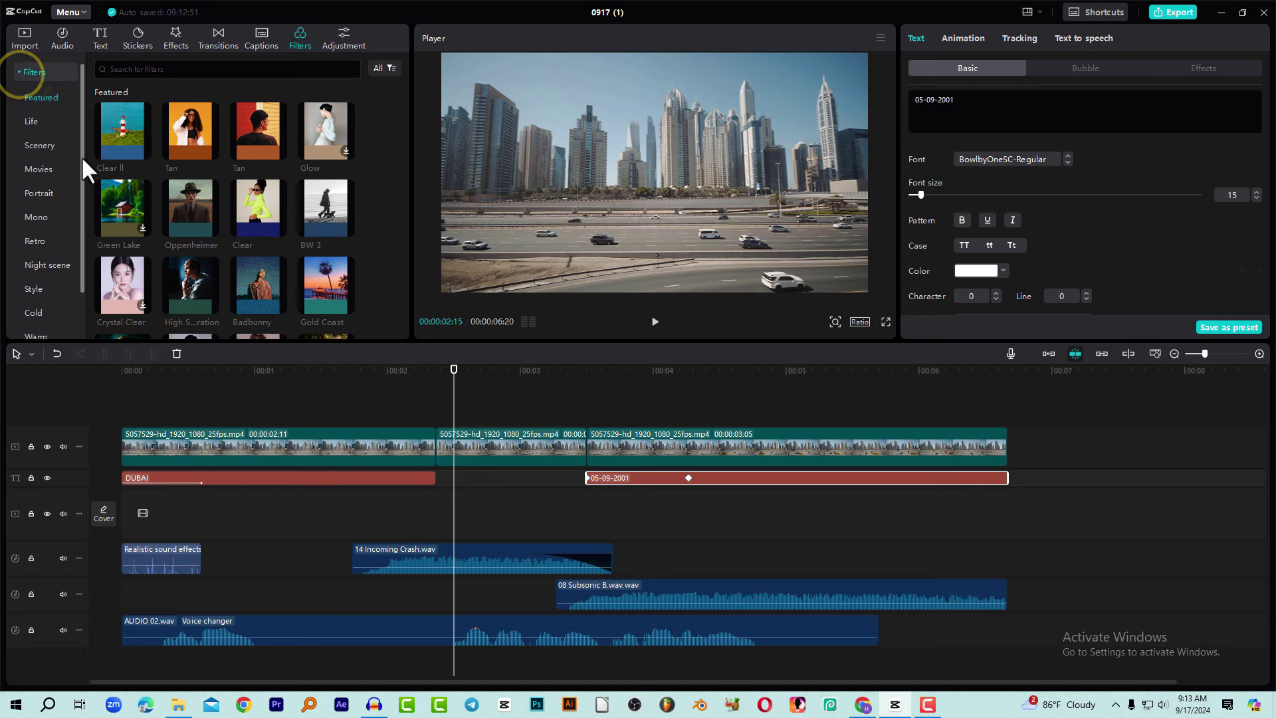
pyautogui.click(38, 168)
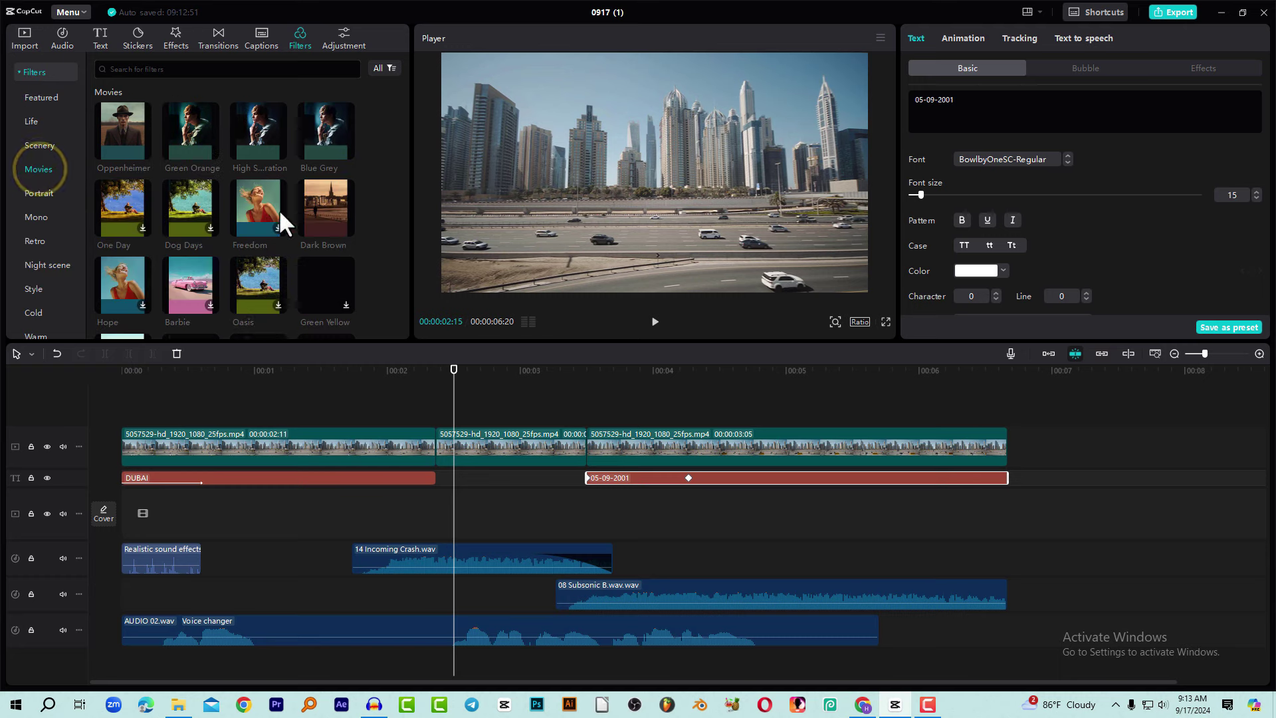
pyautogui.click(142, 152)
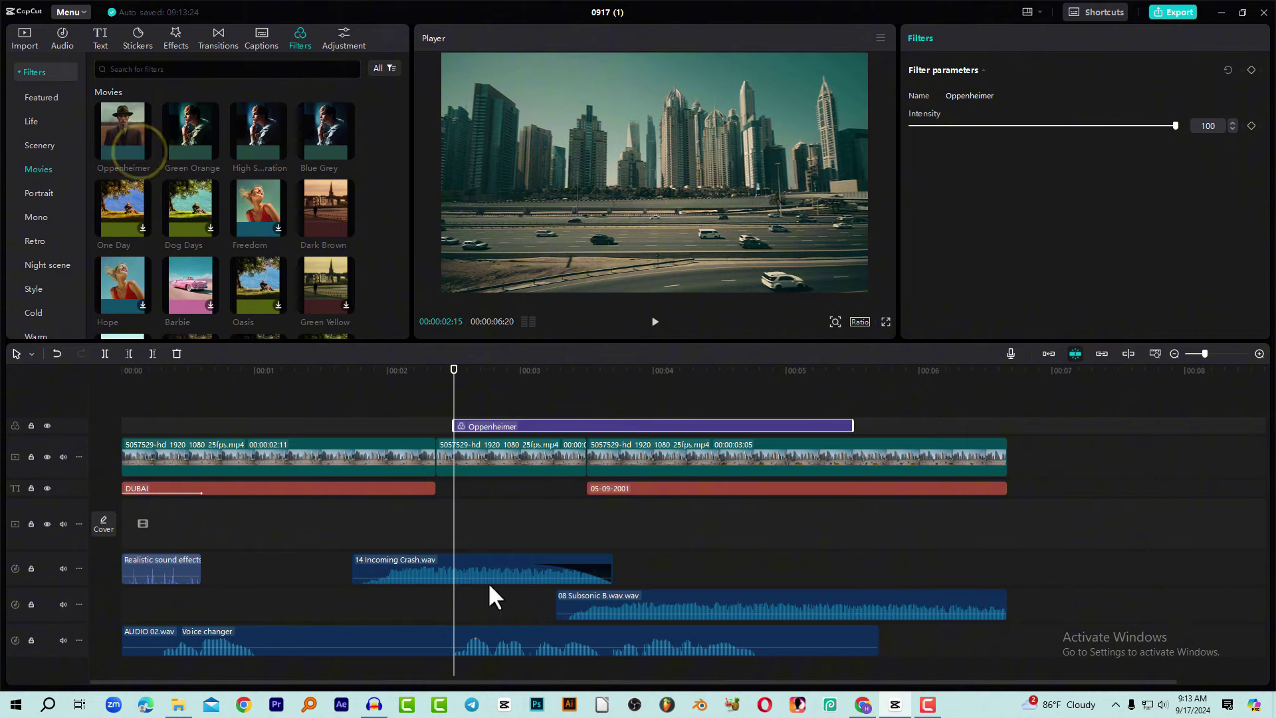
pyautogui.moveTo(556, 425); pyautogui.dragTo(200, 429)
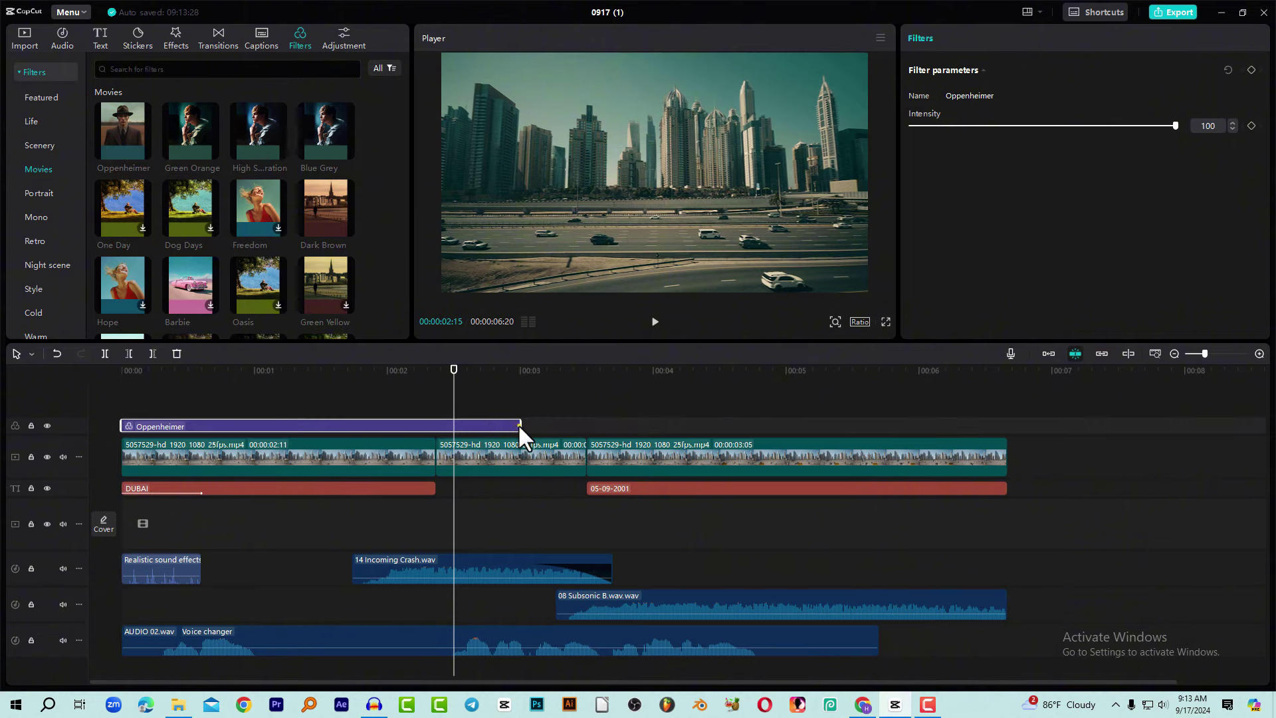
pyautogui.moveTo(517, 425); pyautogui.dragTo(1006, 451)
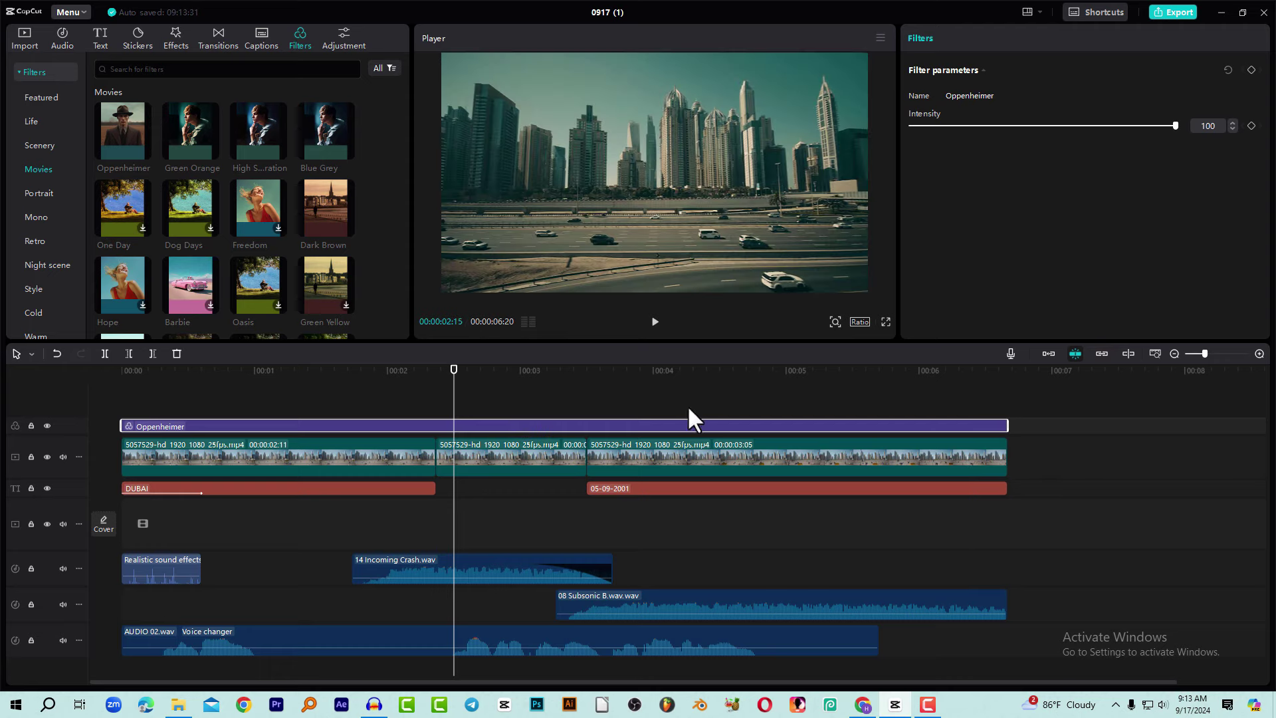
# - Play the filtered sequence from the beginning and review the DUBAI zoom between 00:00:01:19 and 00:00:01:29
pyautogui.moveTo(268, 373); pyautogui.dragTo(26, 385)
pyautogui.press('space')
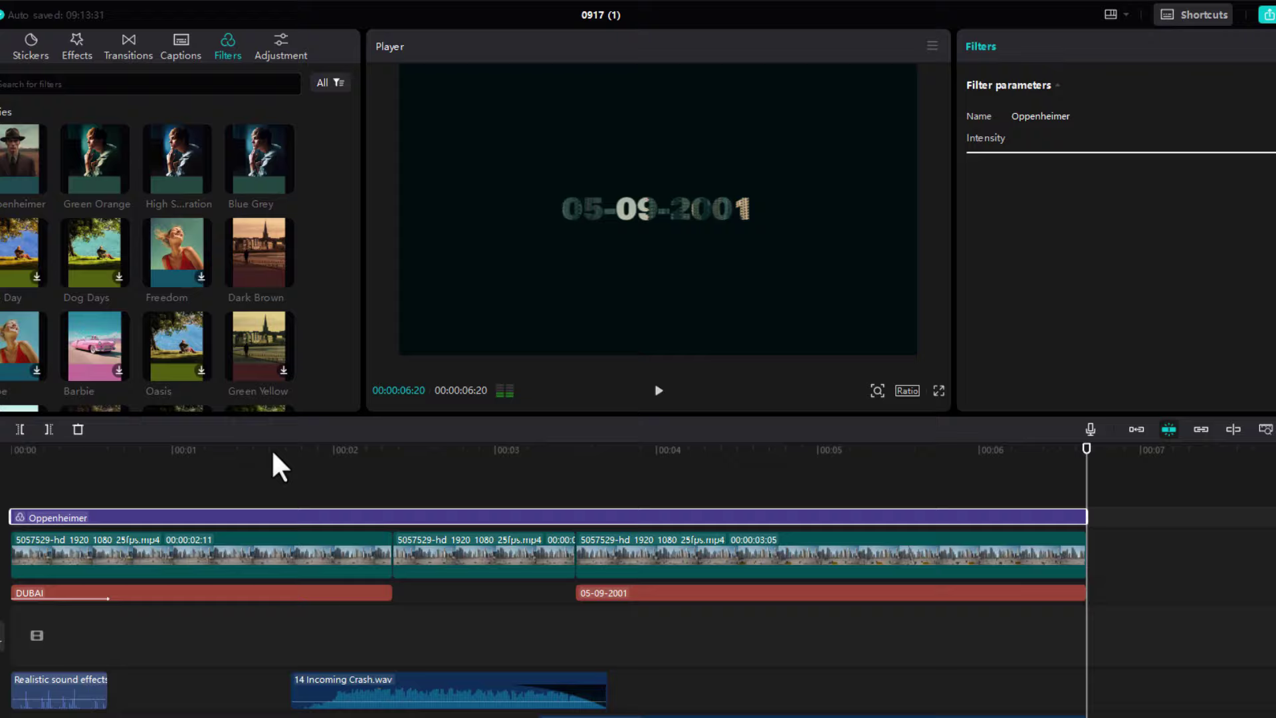
pyautogui.click(284, 449)
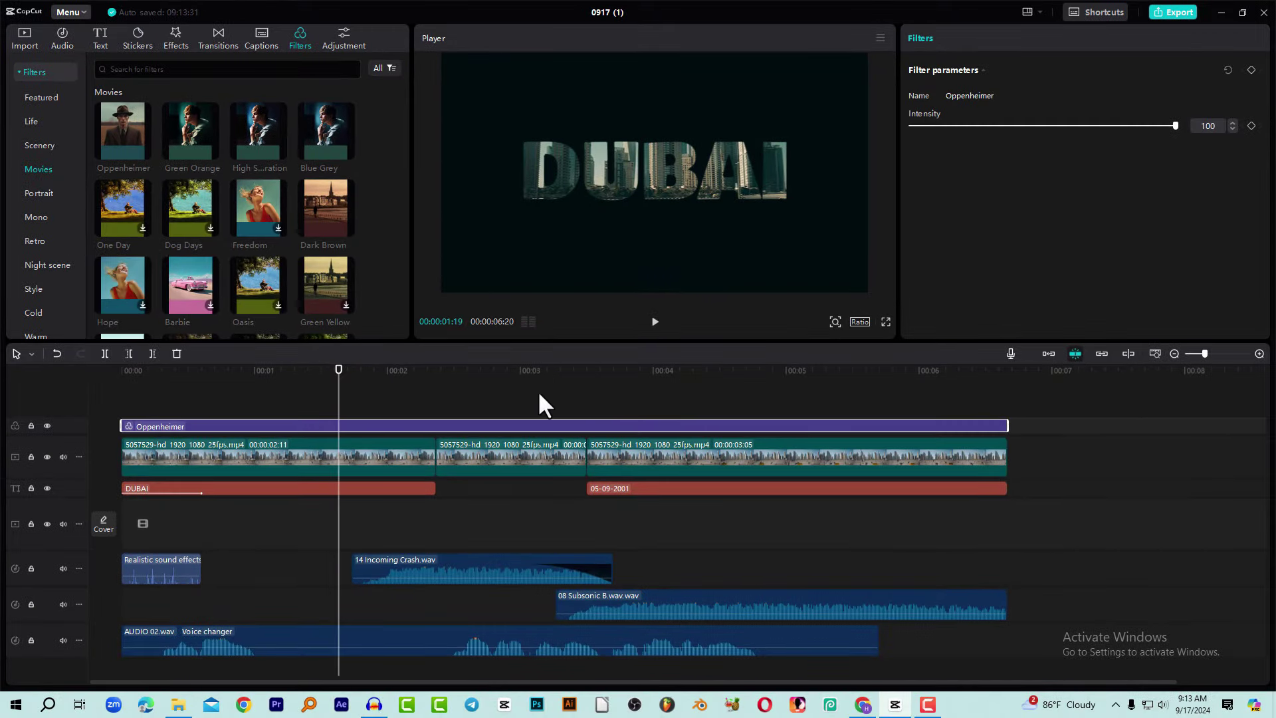
pyautogui.moveTo(340, 413); pyautogui.dragTo(383, 398)
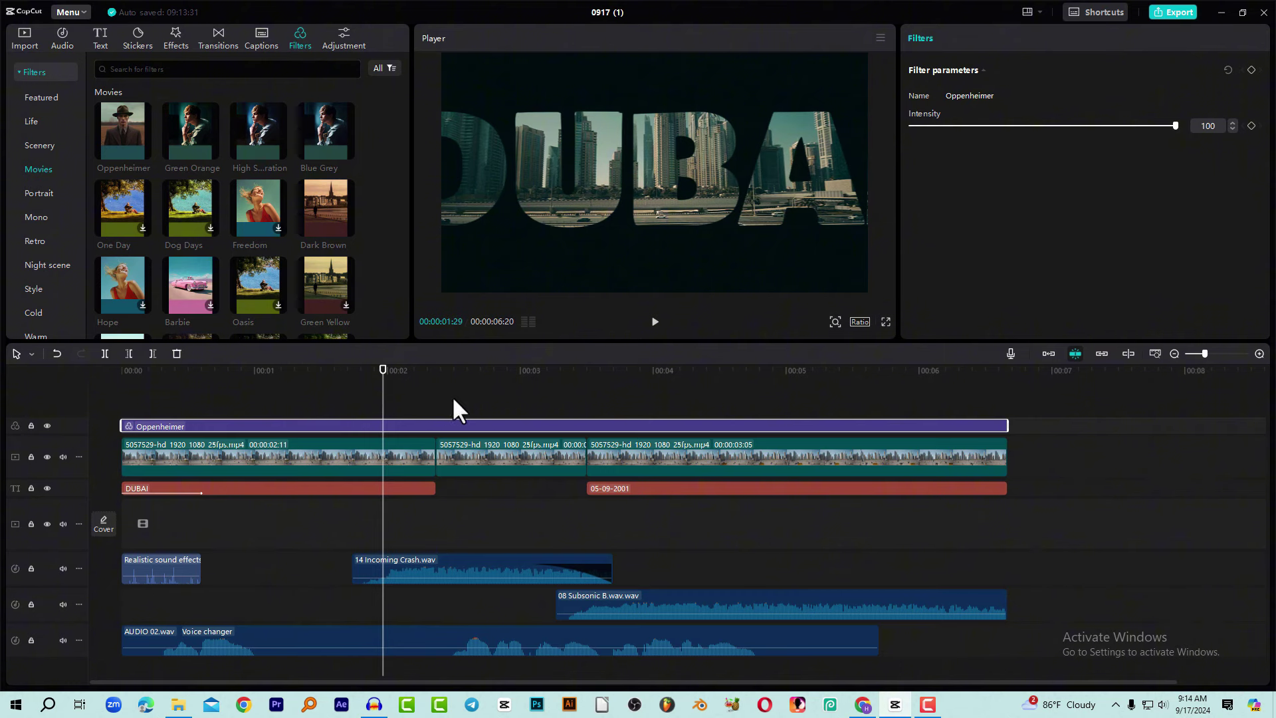